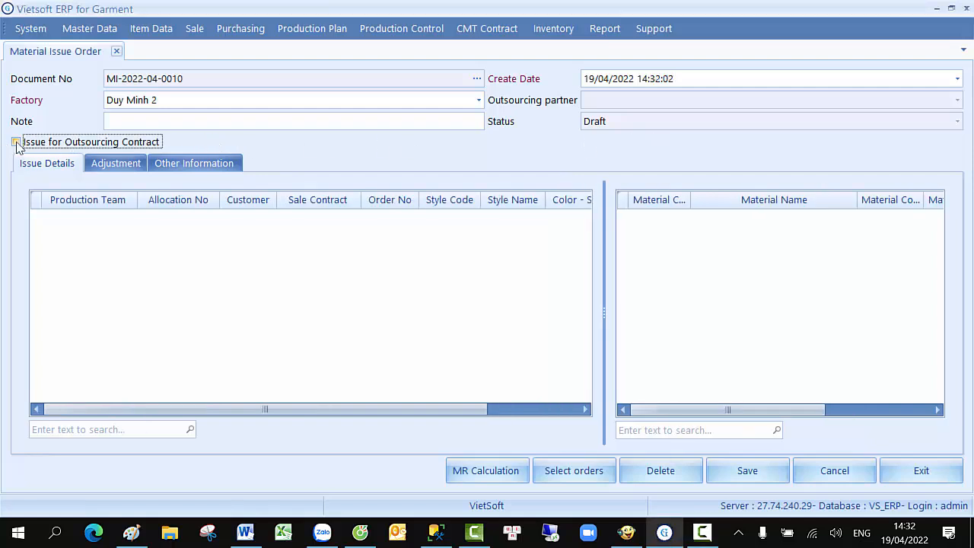
click(16, 141)
click(746, 103)
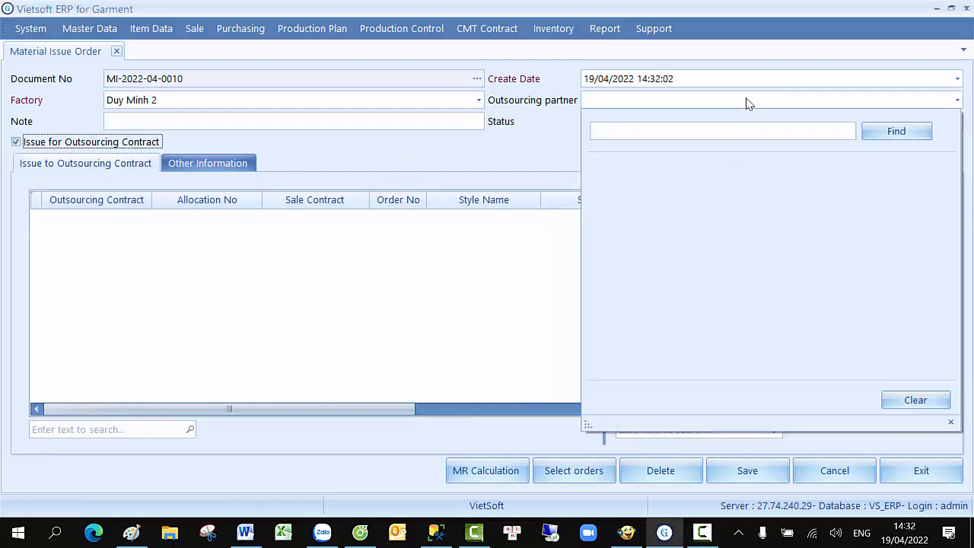
click(687, 207)
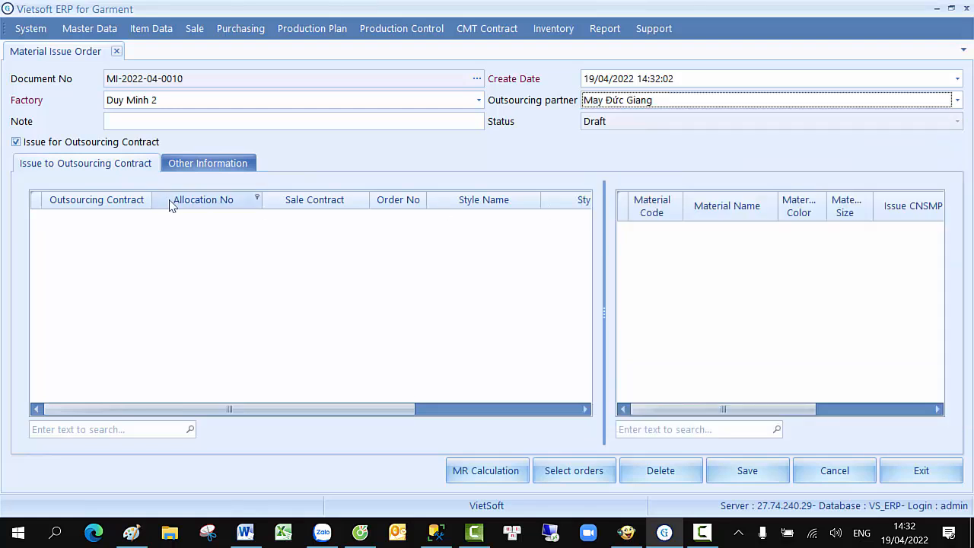
click(16, 142)
click(16, 142)
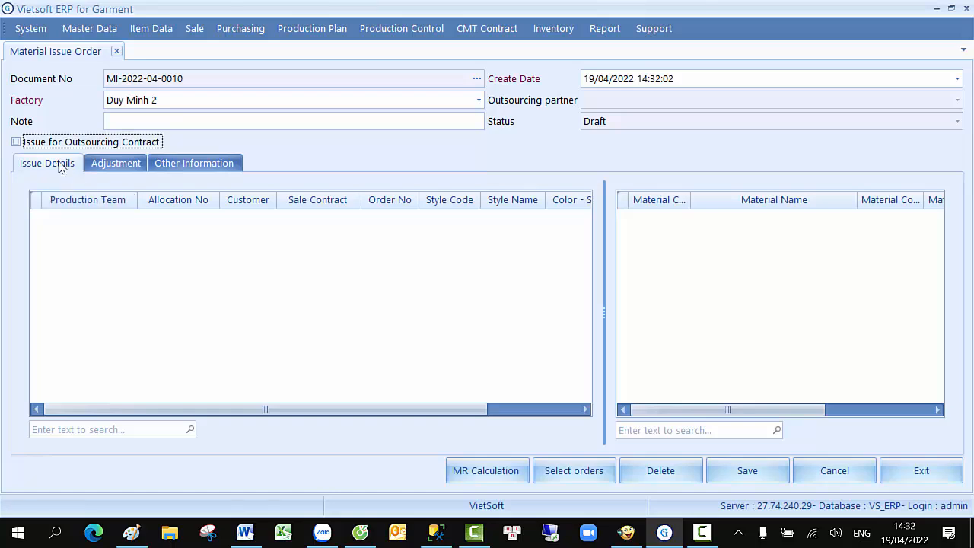
- Select the first Style 2 order (order 1) for the material issue order and add it with 3 lines
click(575, 471)
click(575, 471)
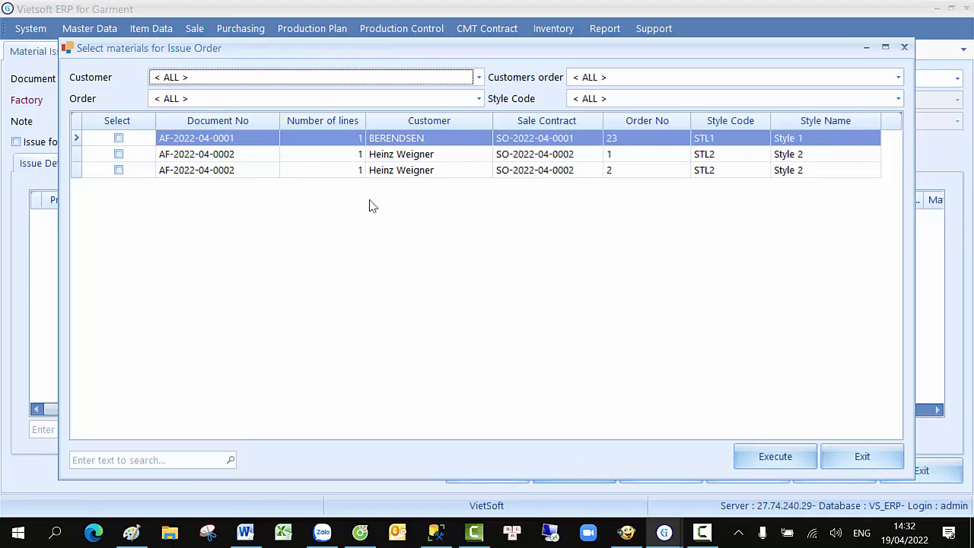
click(119, 155)
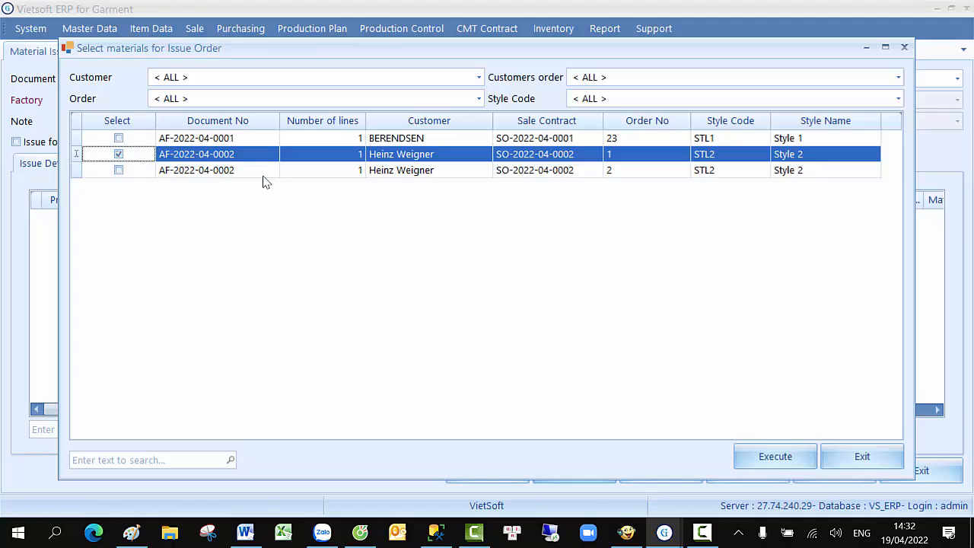
click(334, 160)
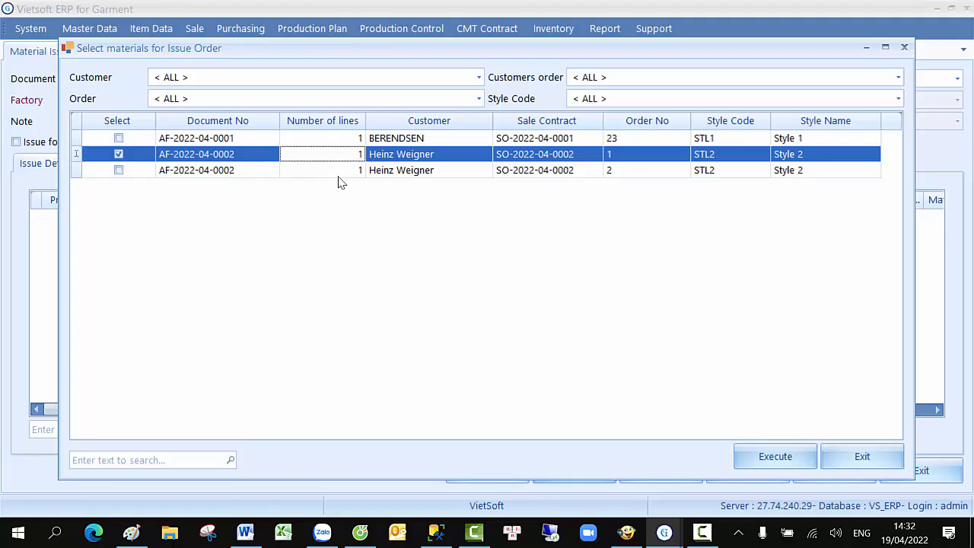
click(352, 154)
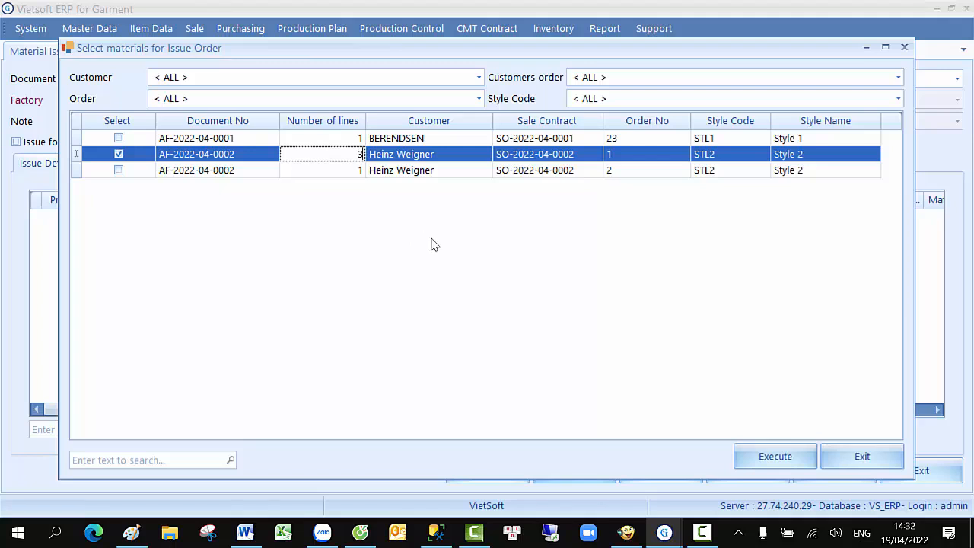
click(775, 456)
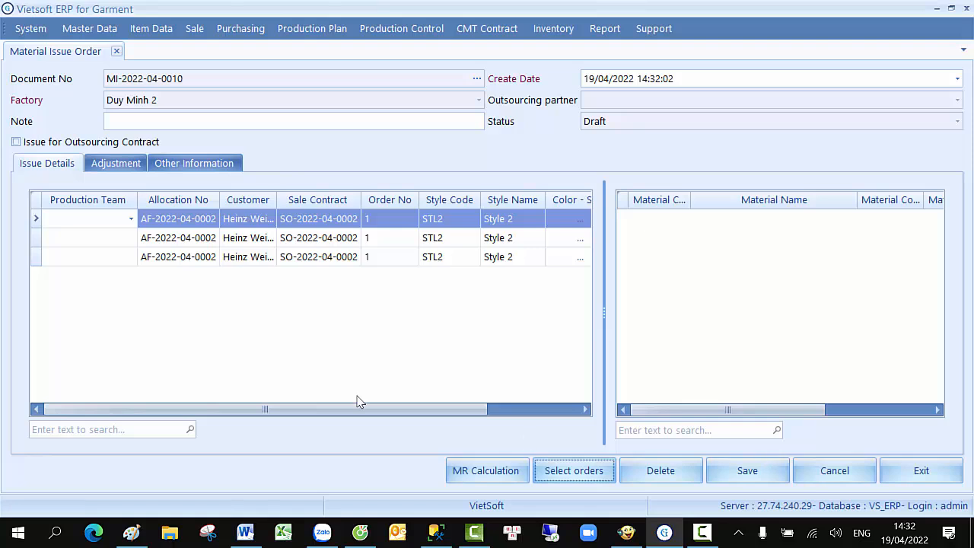
- Assign Sewing team 1 DM2, Sewing team 2 DM2 and Sewing team 3 DM2 to the three issue lines in order
click(131, 218)
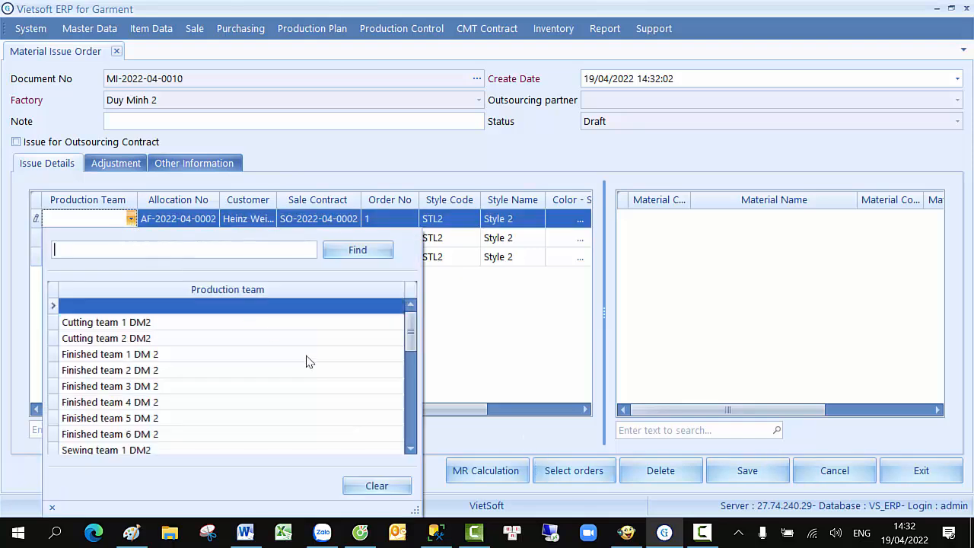
drag(414, 337, 411, 368)
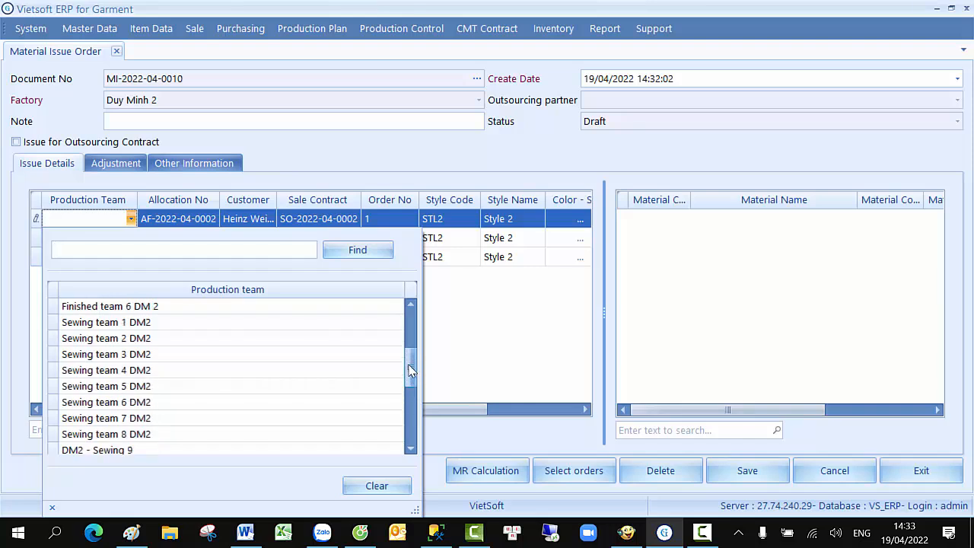
click(226, 323)
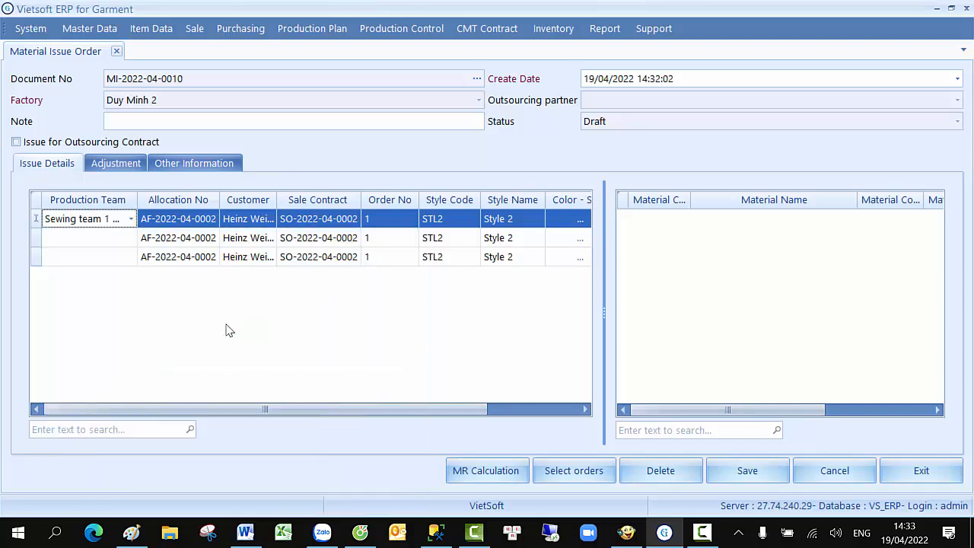
click(126, 242)
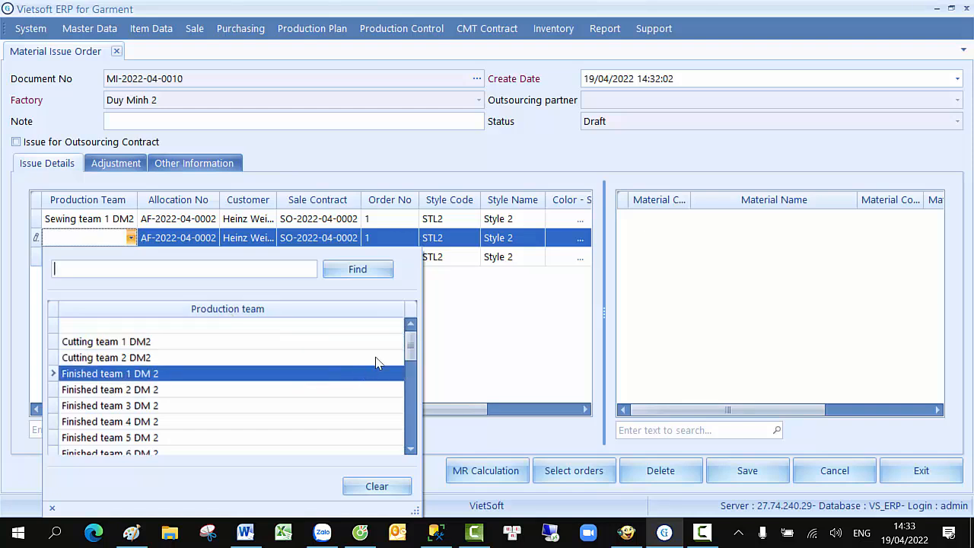
click(409, 366)
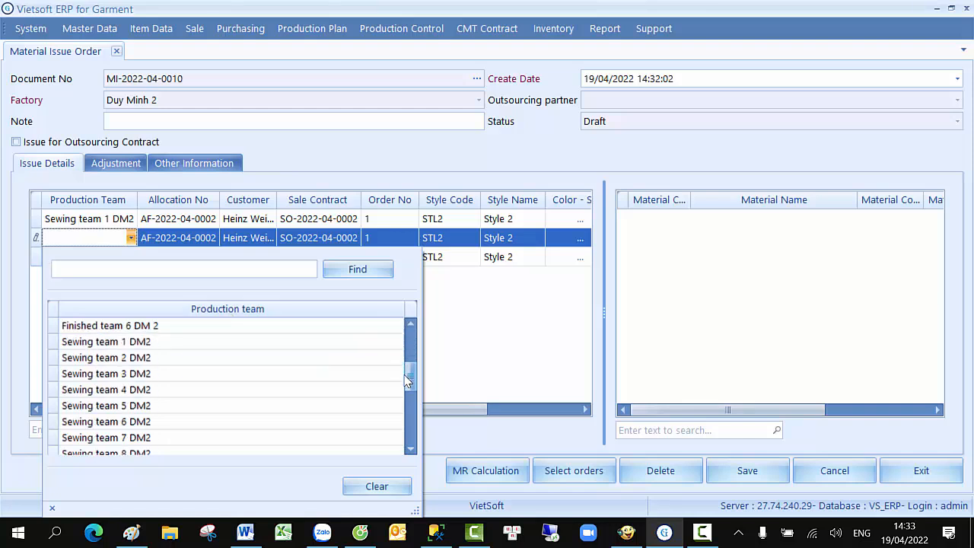
click(294, 358)
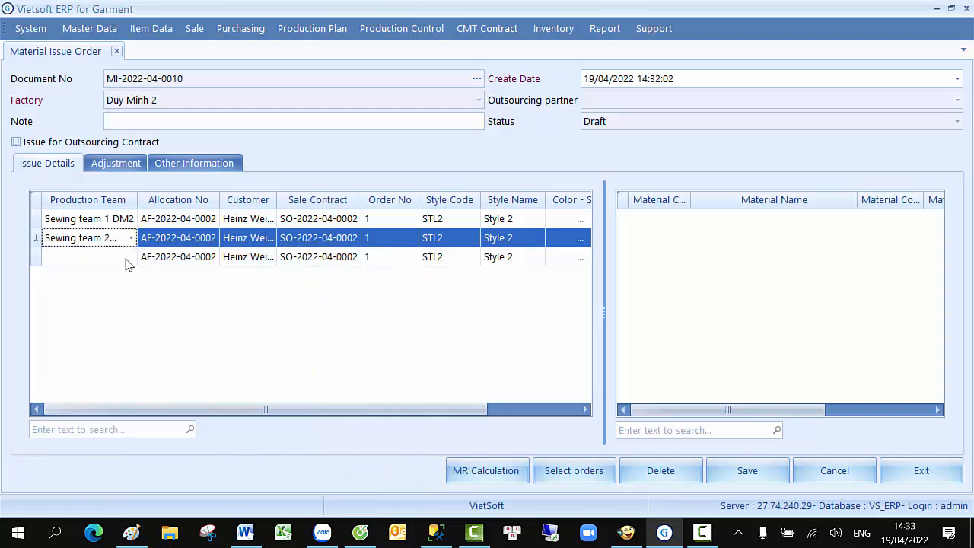
click(128, 263)
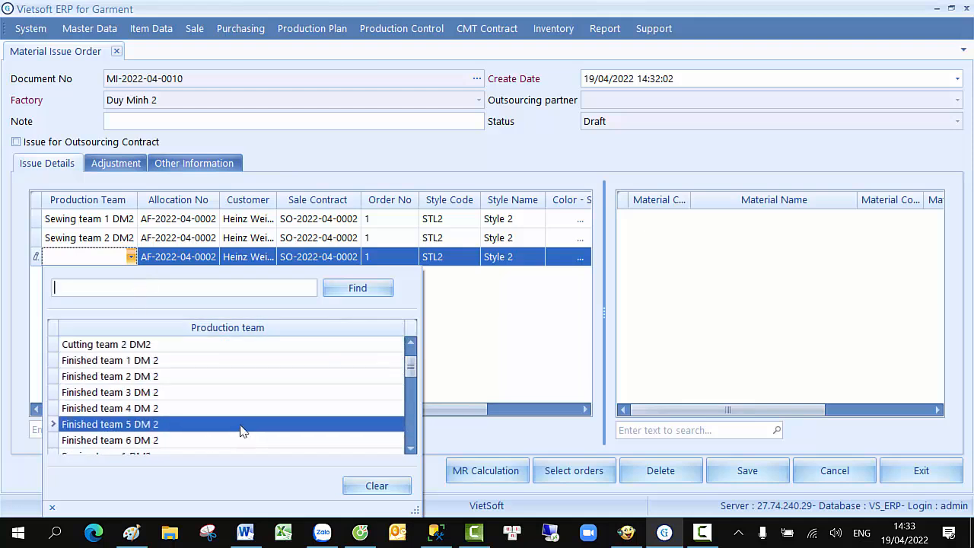
scroll(241, 431, down, 3)
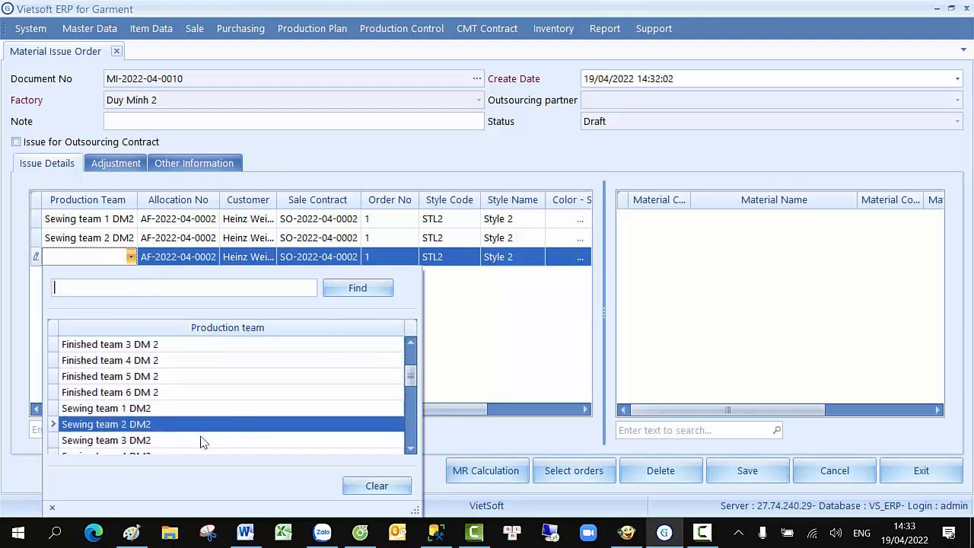
click(202, 440)
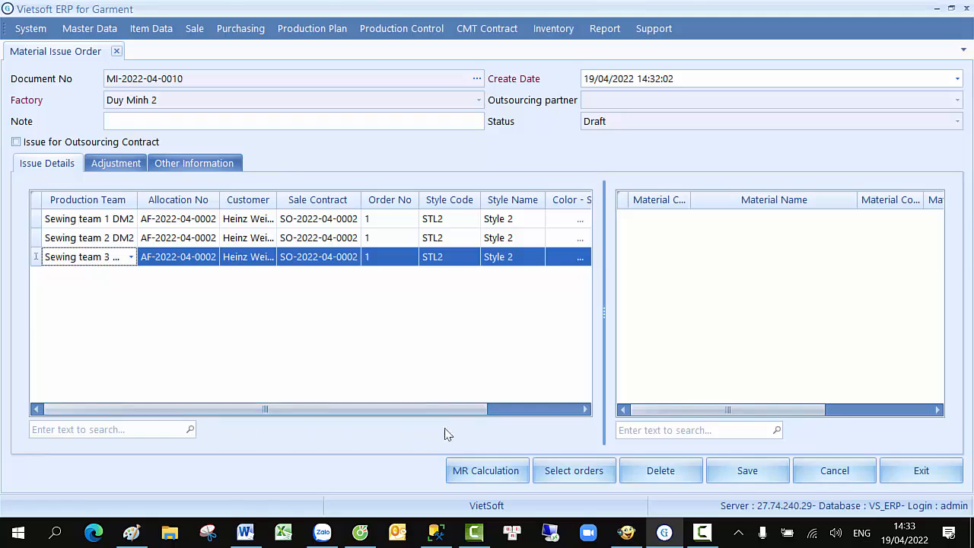
- Set the issue quantity of colour m, size 36 to 300 for the Sewing team 1 line
drag(441, 412, 570, 426)
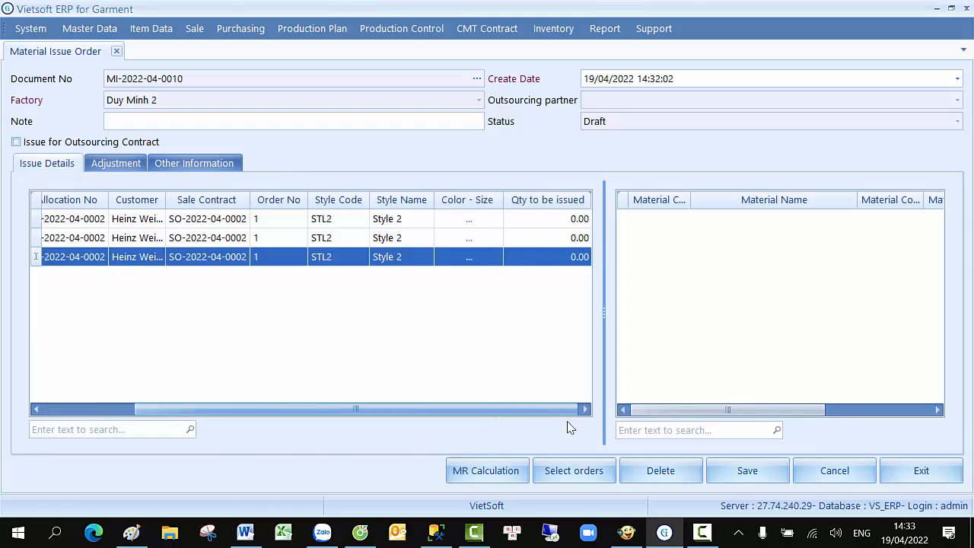
click(469, 220)
click(469, 219)
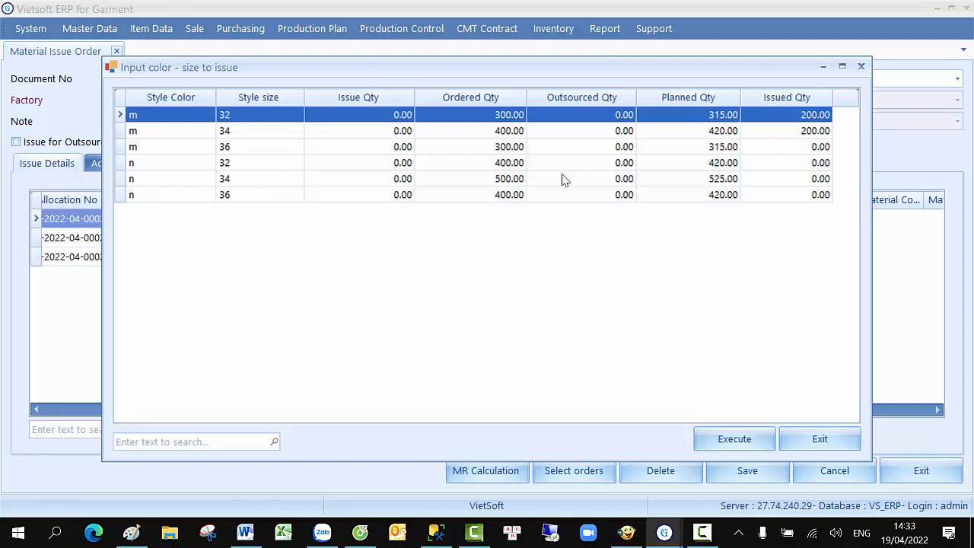
click(408, 148)
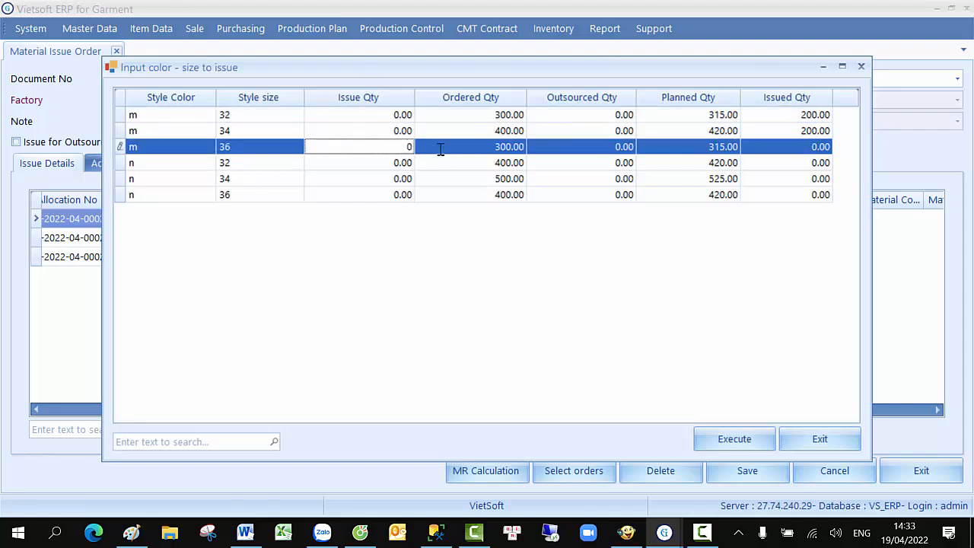
text(300)
click(725, 444)
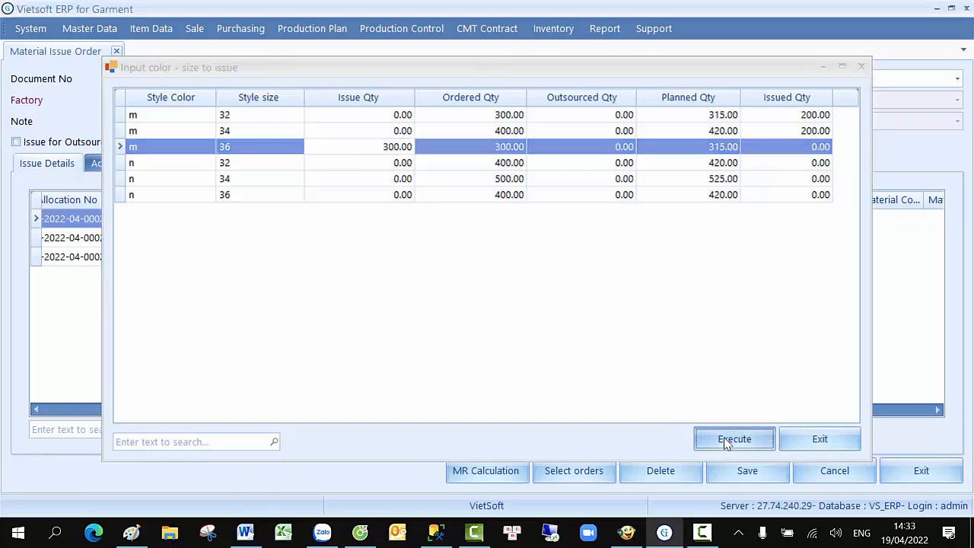
- Set the issue quantity of colour n, size 32 to 400 for the Sewing team 2 line
click(465, 245)
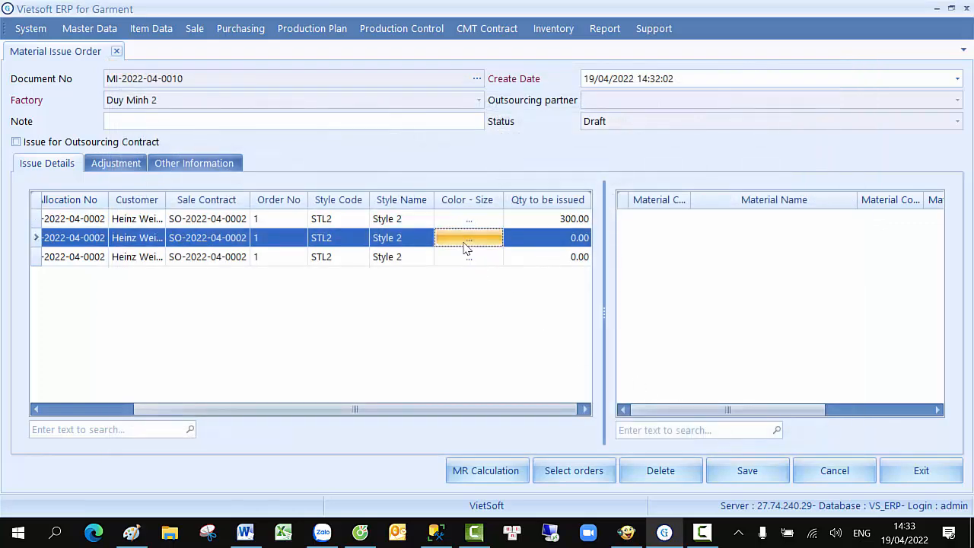
click(467, 241)
click(403, 166)
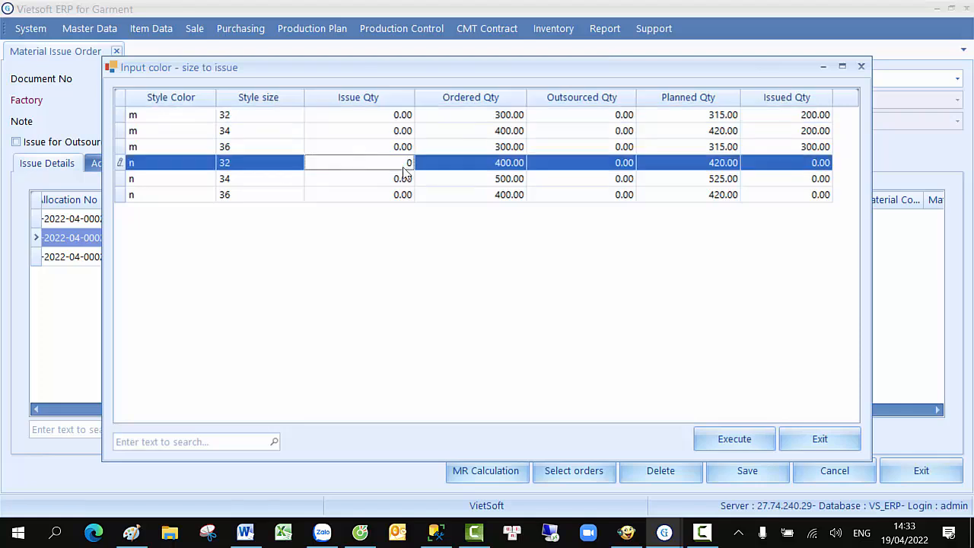
drag(385, 167, 448, 169)
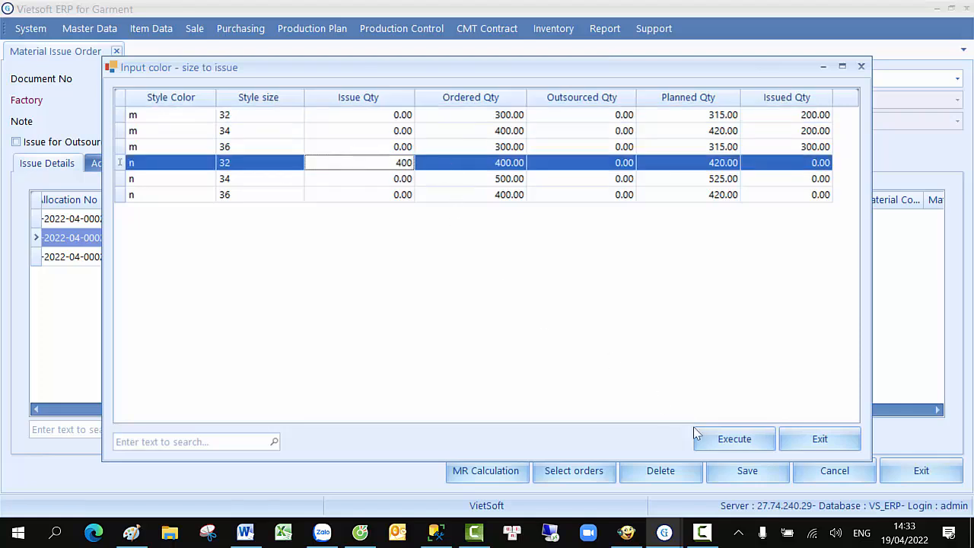
click(742, 441)
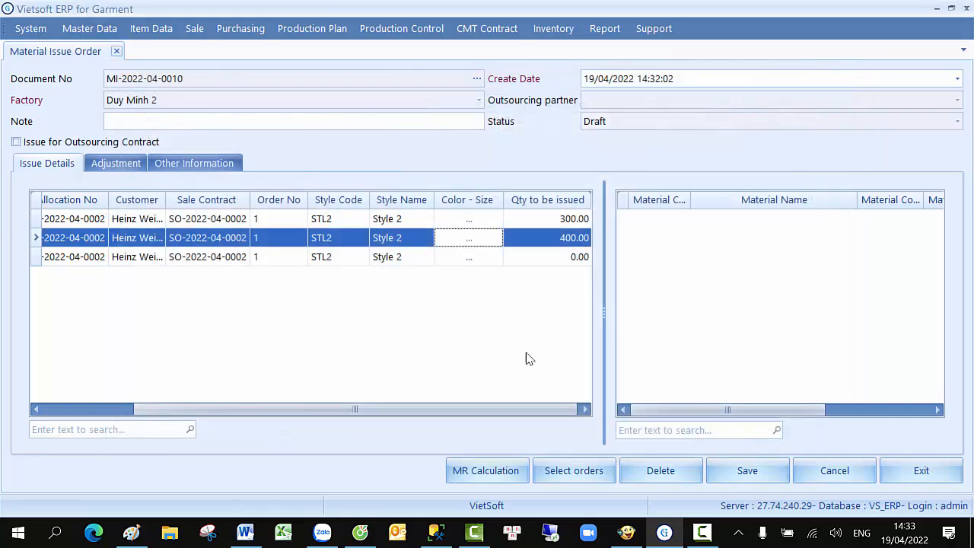
- Set the issue quantity of colour n, size 34 to 500 for the Sewing team 3 line
click(472, 258)
click(472, 259)
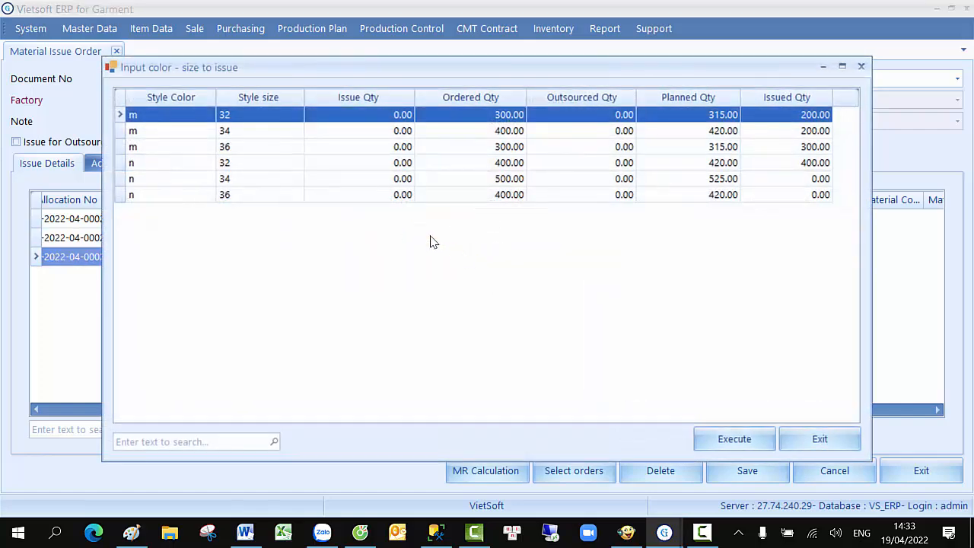
click(396, 179)
text(5)
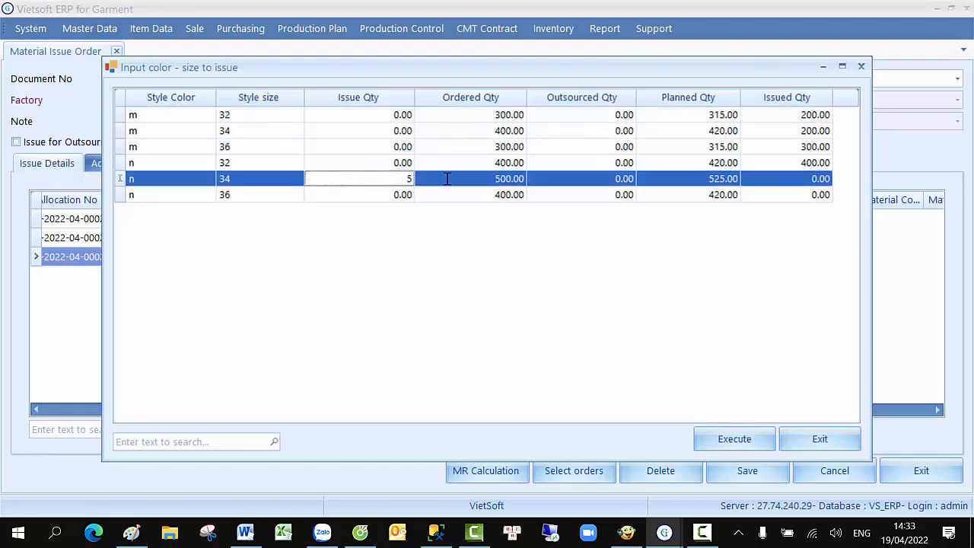
text(00)
click(721, 441)
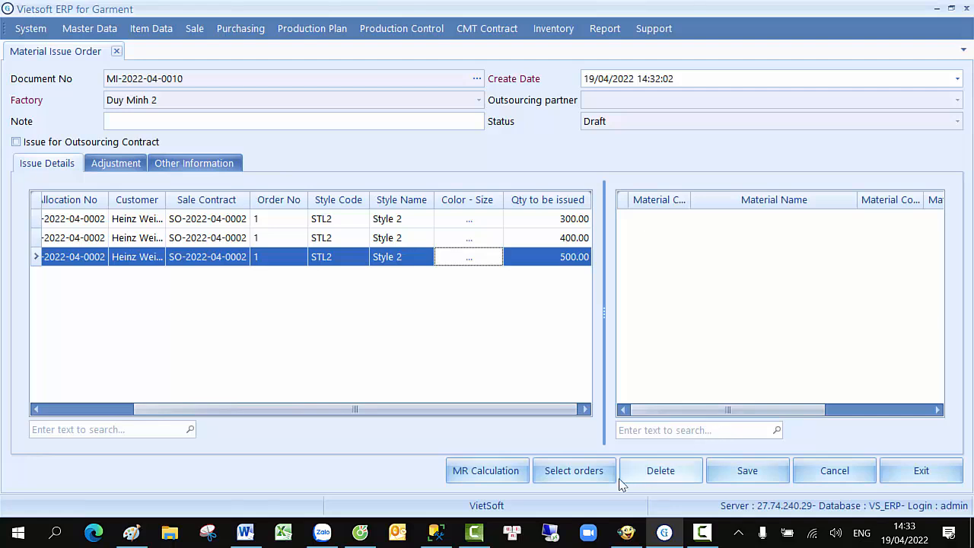
- Calculate the material requirements for the three issue lines and save the material issue order
click(478, 472)
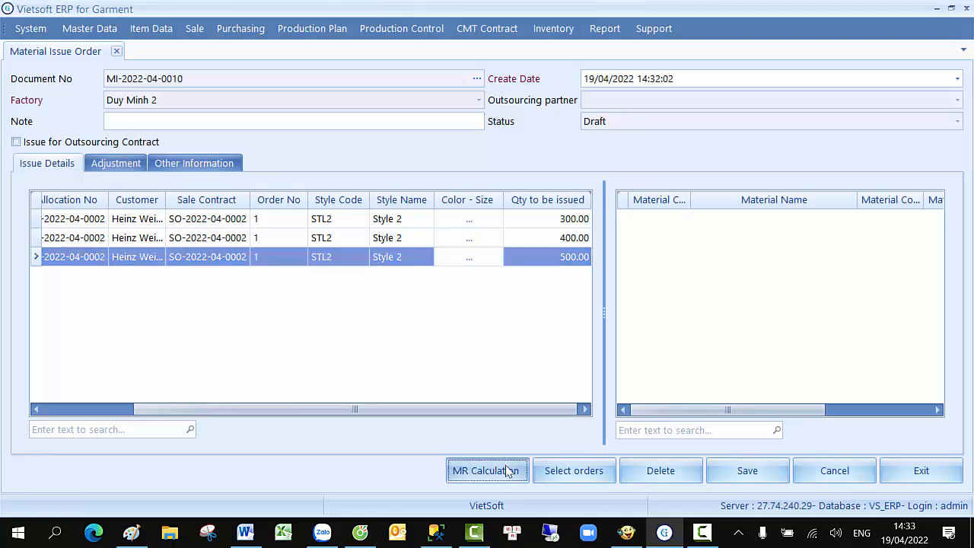
mouse_move(849, 412)
mouse_down()
mouse_move(918, 412)
mouse_move(837, 413)
mouse_up()
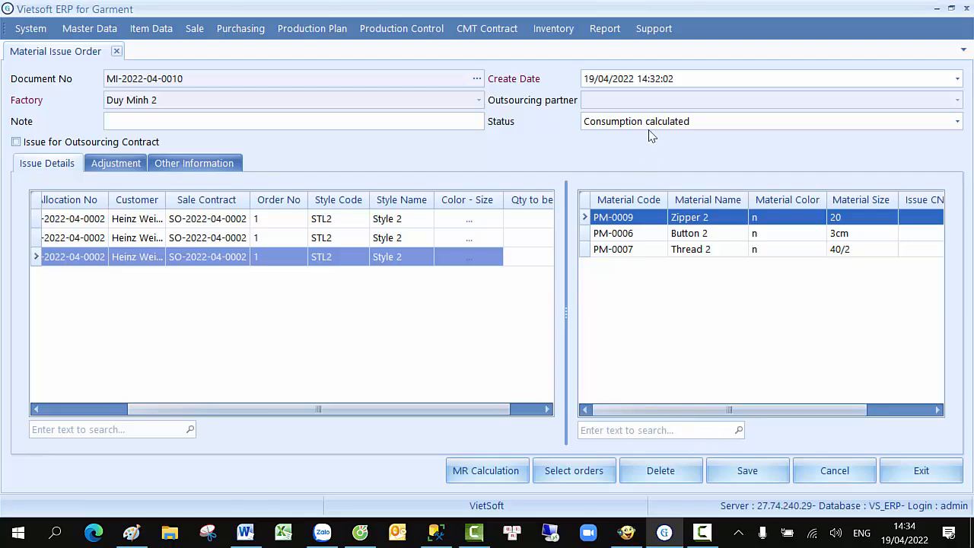
click(760, 473)
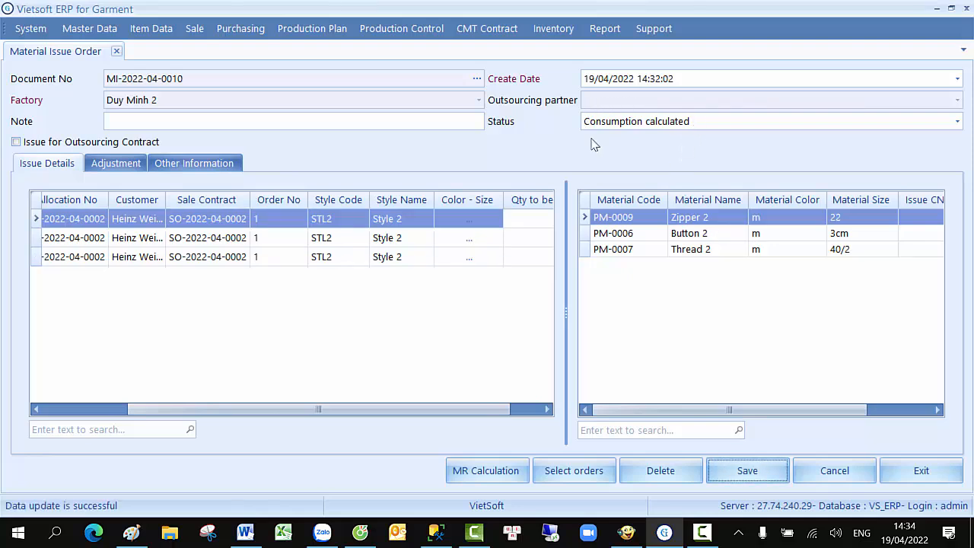
- Change the material issue order's status to Completed and save it
click(807, 127)
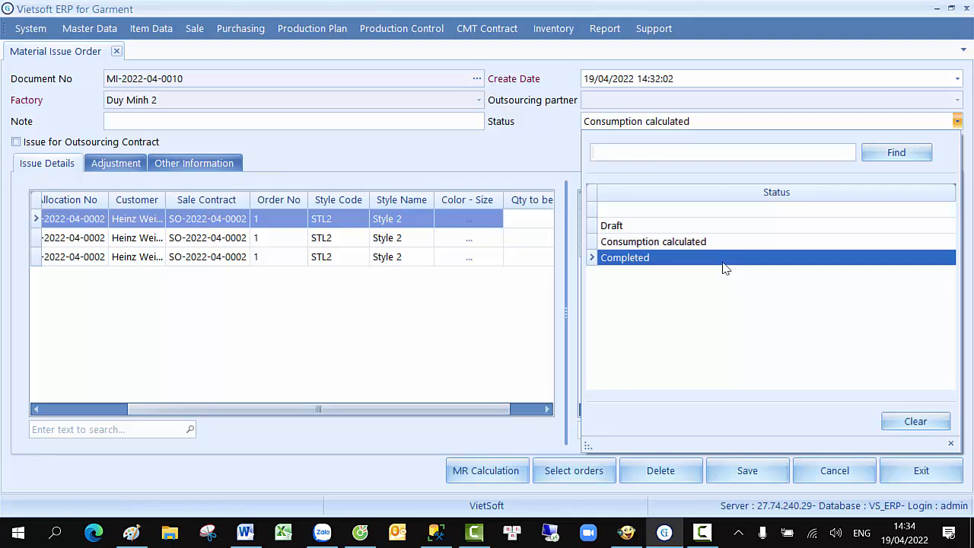
click(725, 259)
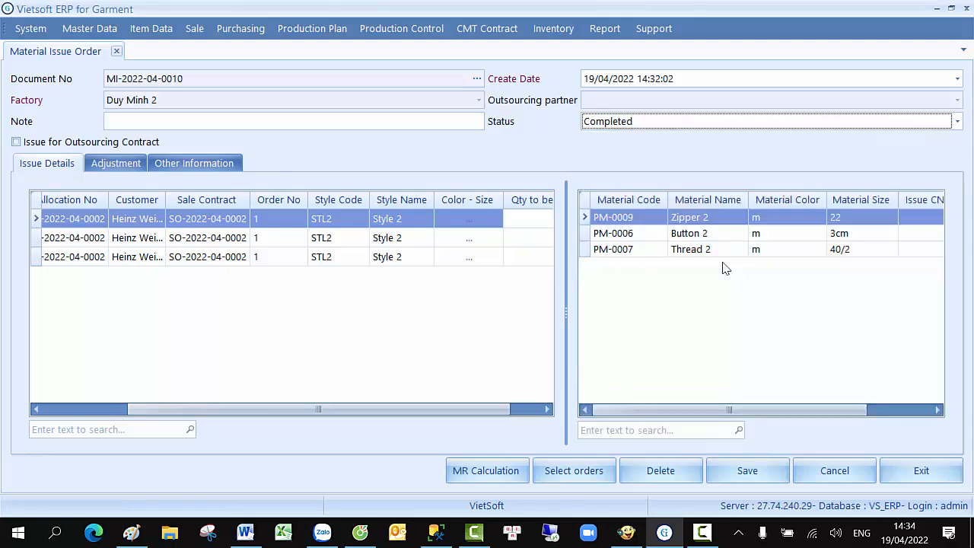
click(748, 472)
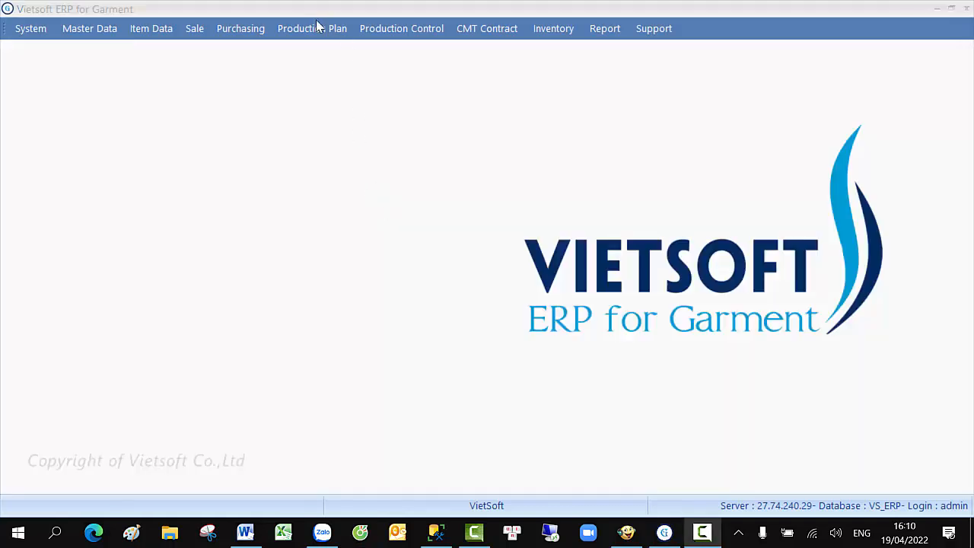
- Start a material issue order for factory Duy Minh 2, issued for an outsourcing contract with partner May Đức Giang
click(317, 30)
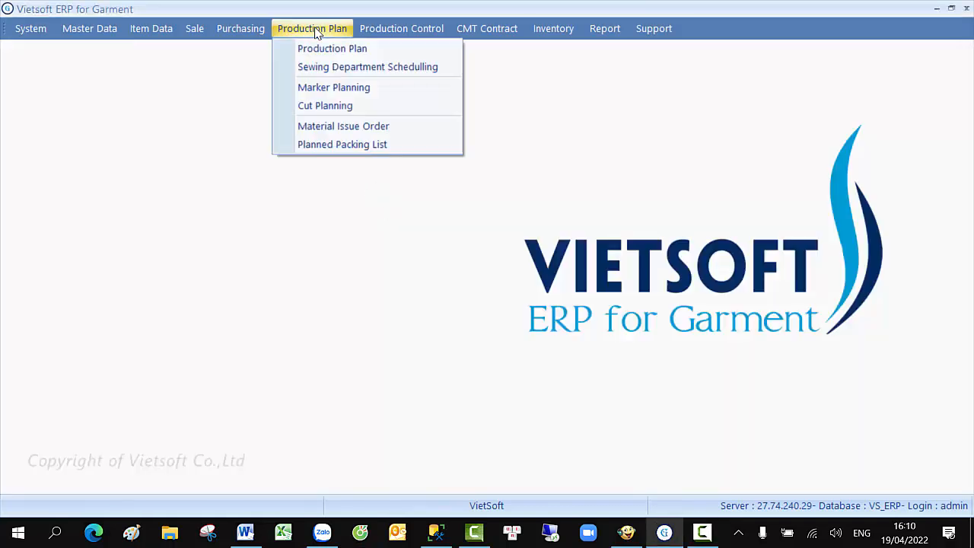
click(337, 127)
click(456, 101)
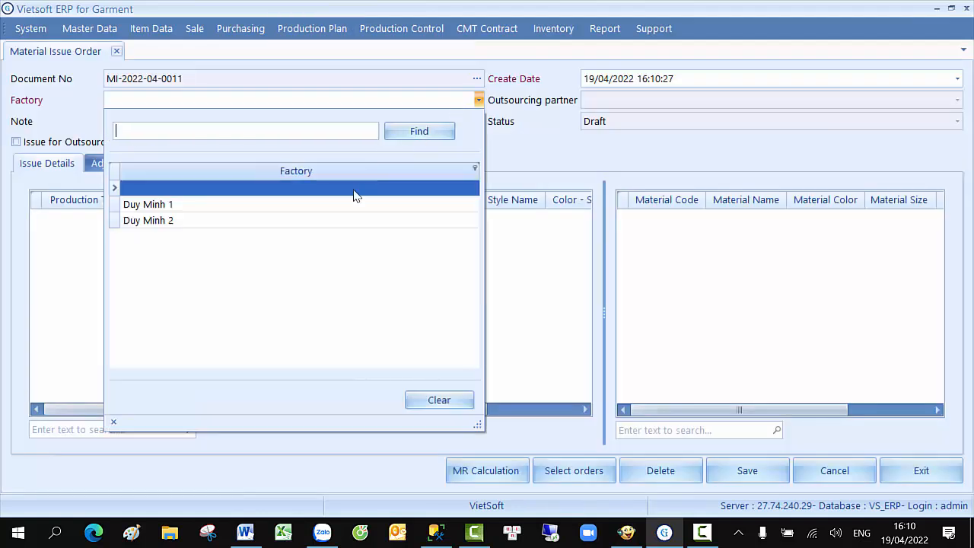
click(327, 220)
click(17, 143)
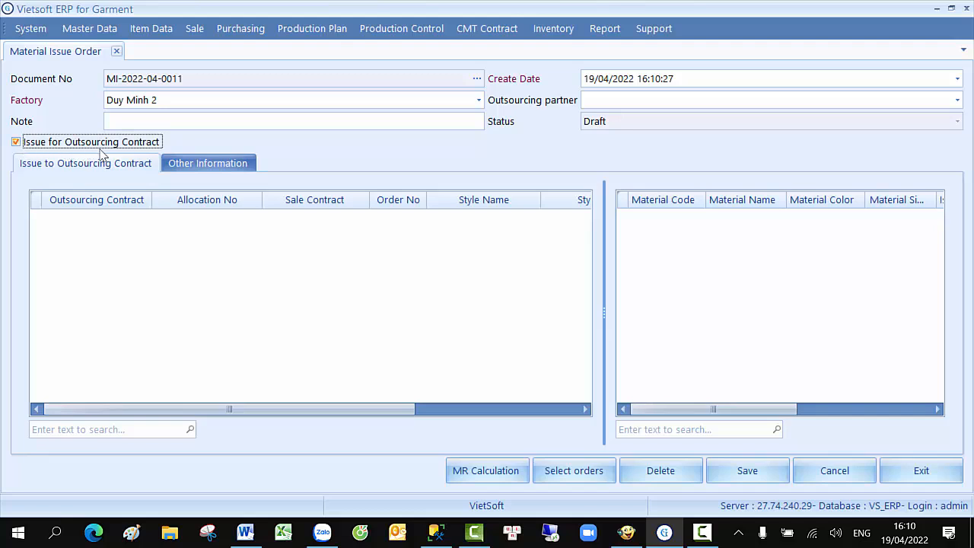
click(613, 102)
click(619, 204)
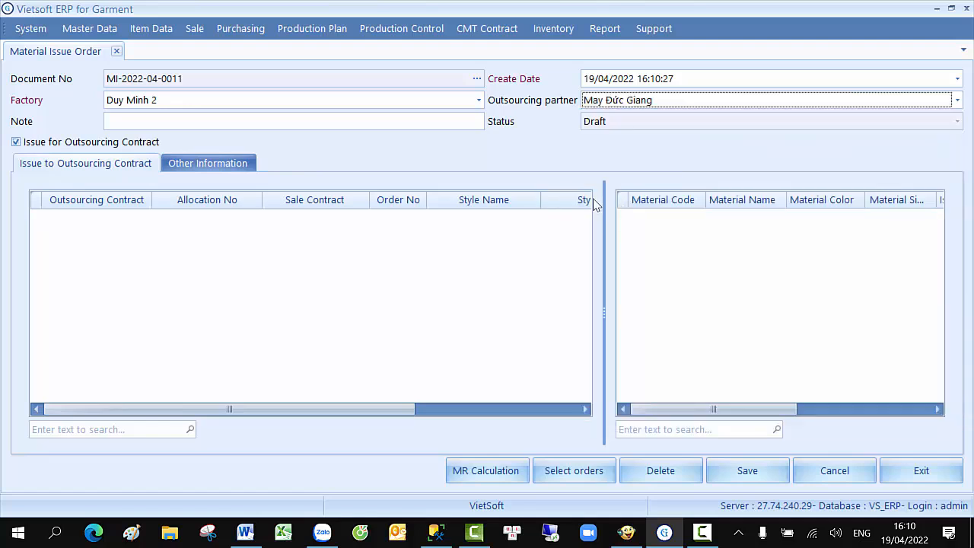
- Add the outsourcing contract created on 19/04/2022 to the material issue order
click(572, 473)
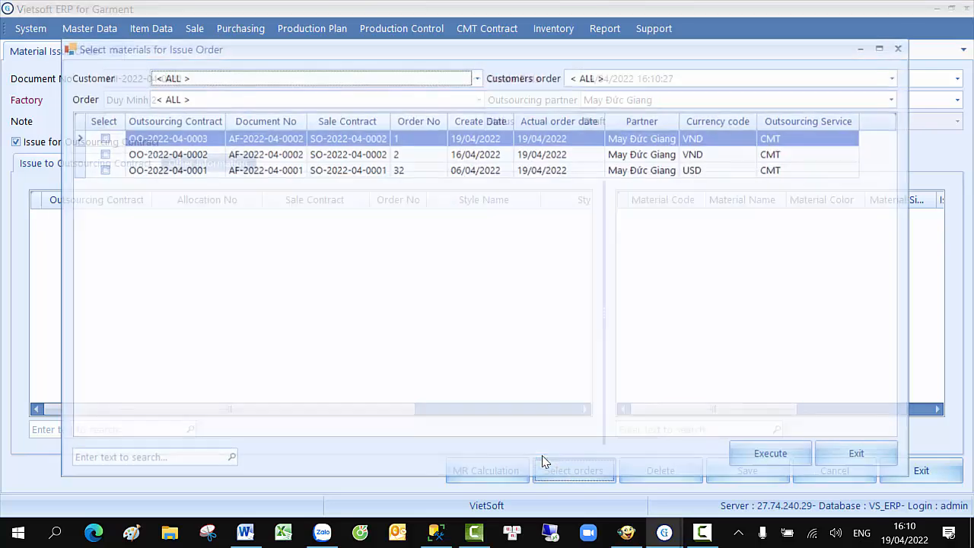
click(103, 138)
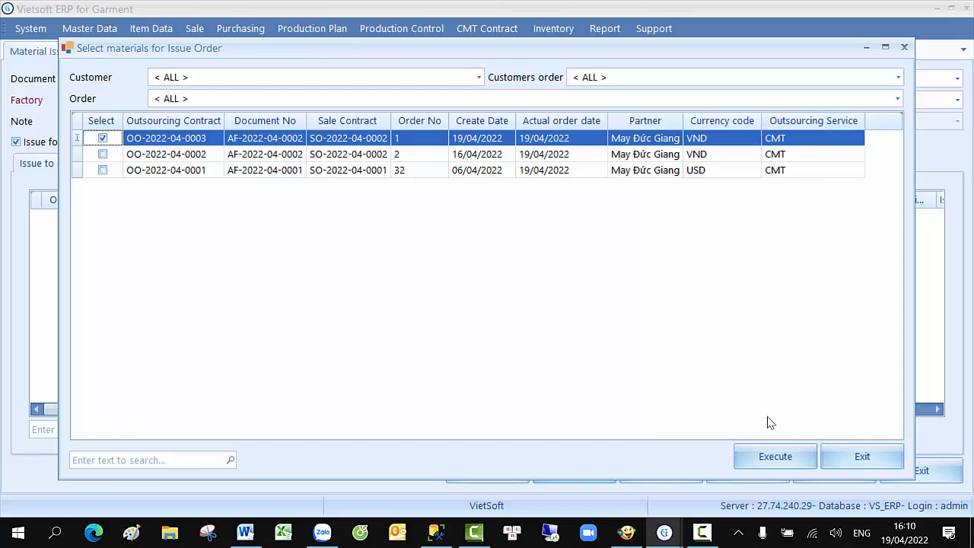
click(775, 456)
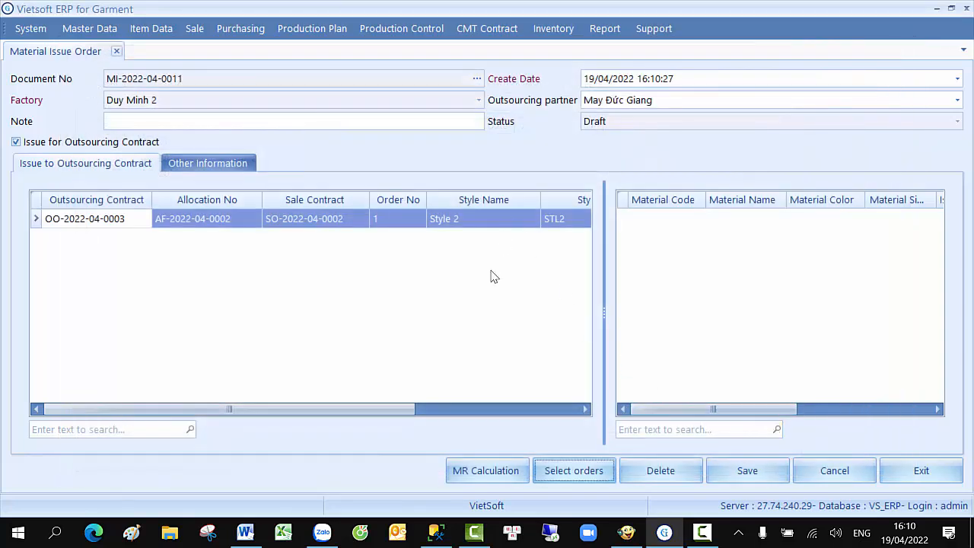
- Auto-update the issue quantity of colour m, size 32 to 300 for the Style 2 outsourcing line
drag(378, 409, 540, 422)
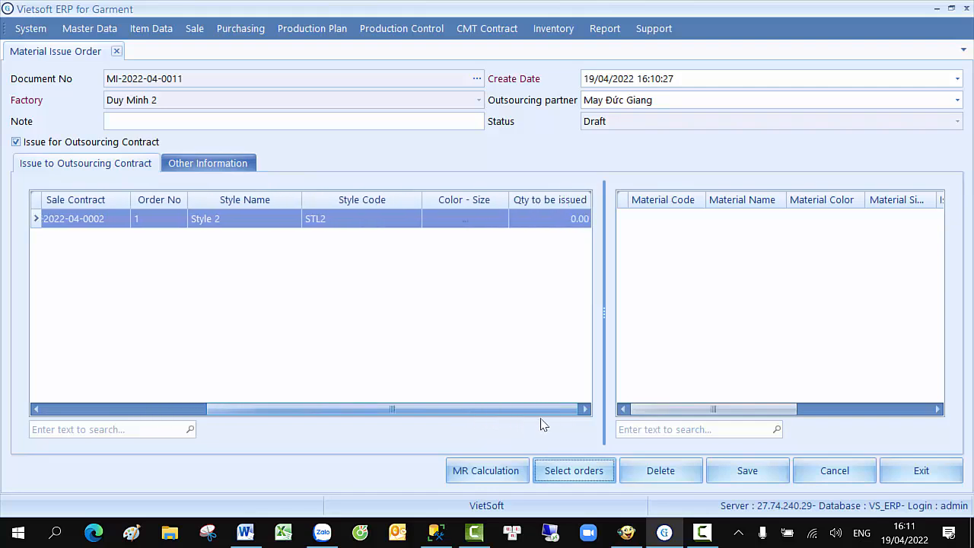
click(474, 221)
click(473, 220)
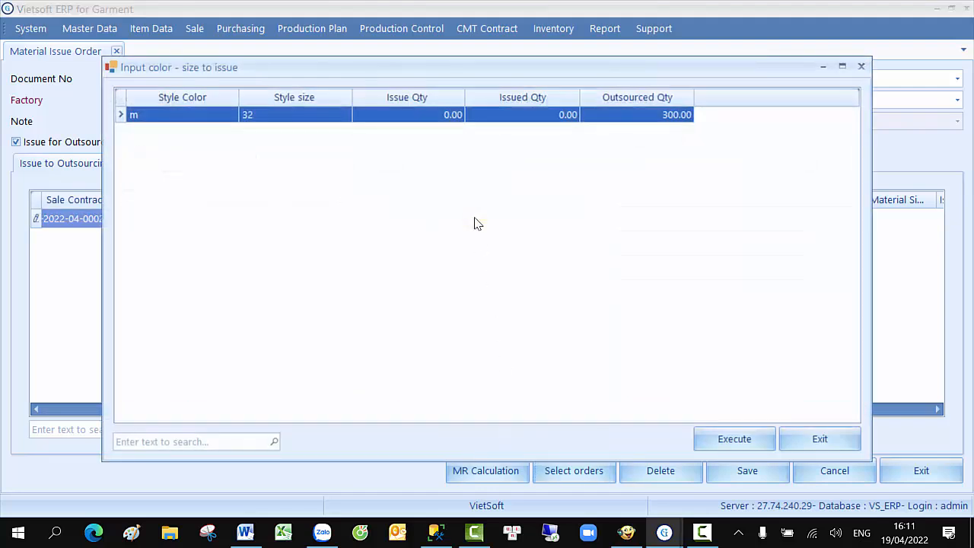
right_click(431, 115)
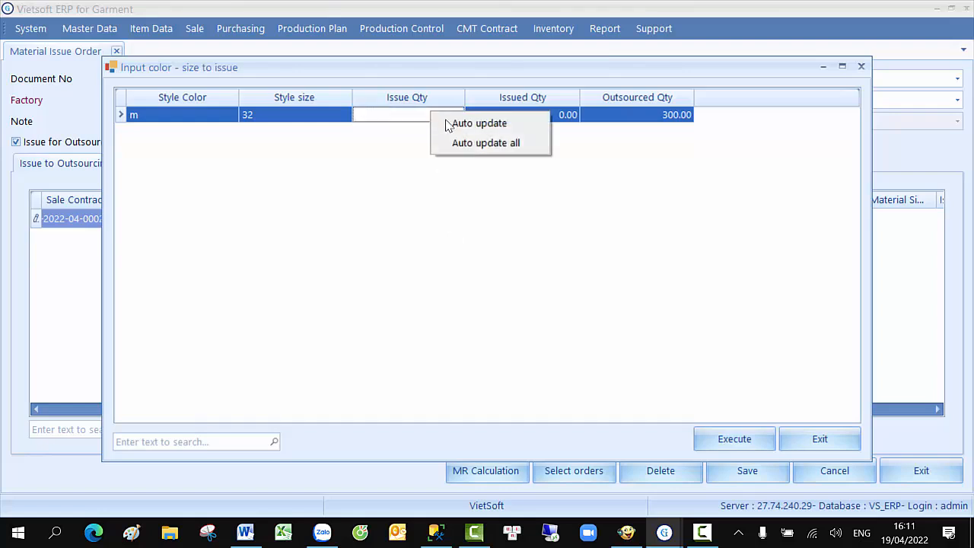
click(456, 126)
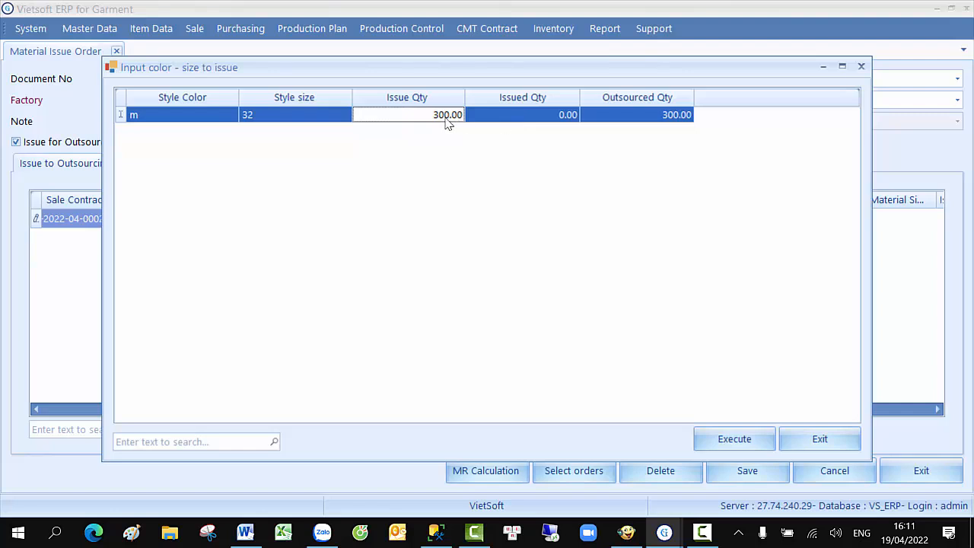
click(733, 439)
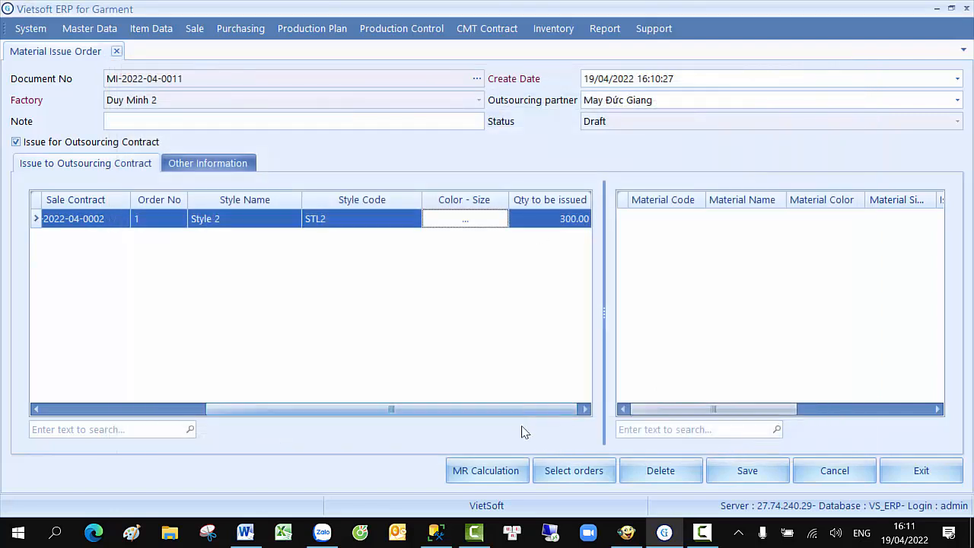
- Calculate the material requirements for the outsourcing line and save the material issue order
click(490, 471)
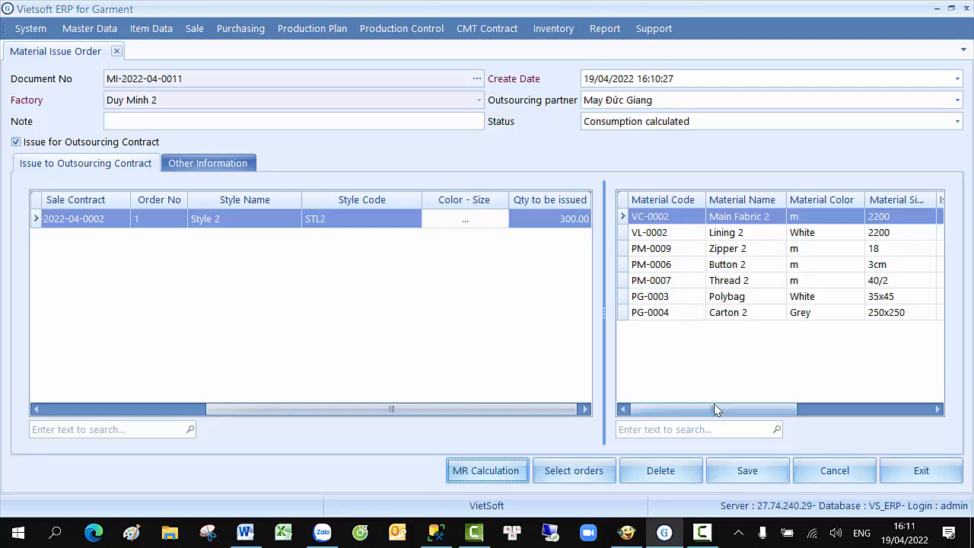
drag(730, 408, 778, 419)
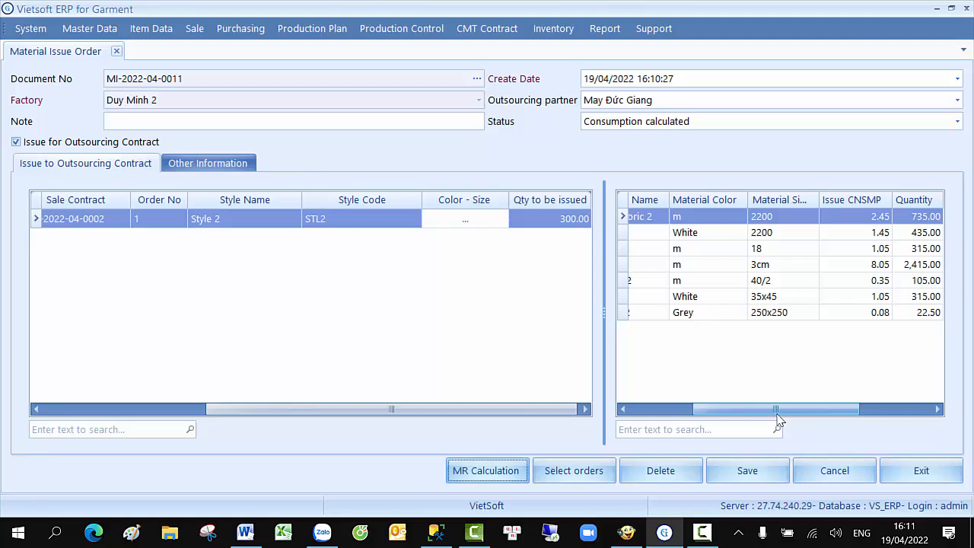
click(752, 472)
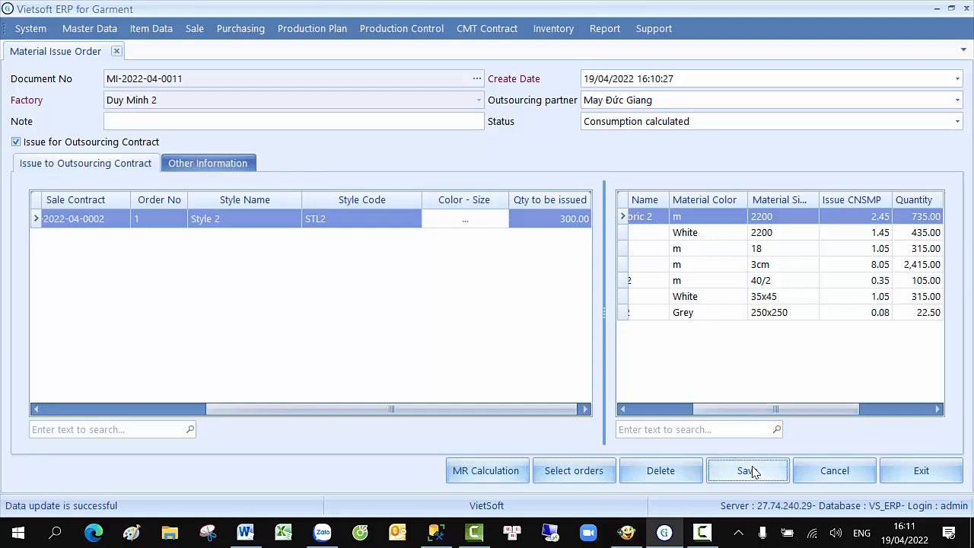
- Change the outsourcing material issue order's status to Completed and save it
click(692, 123)
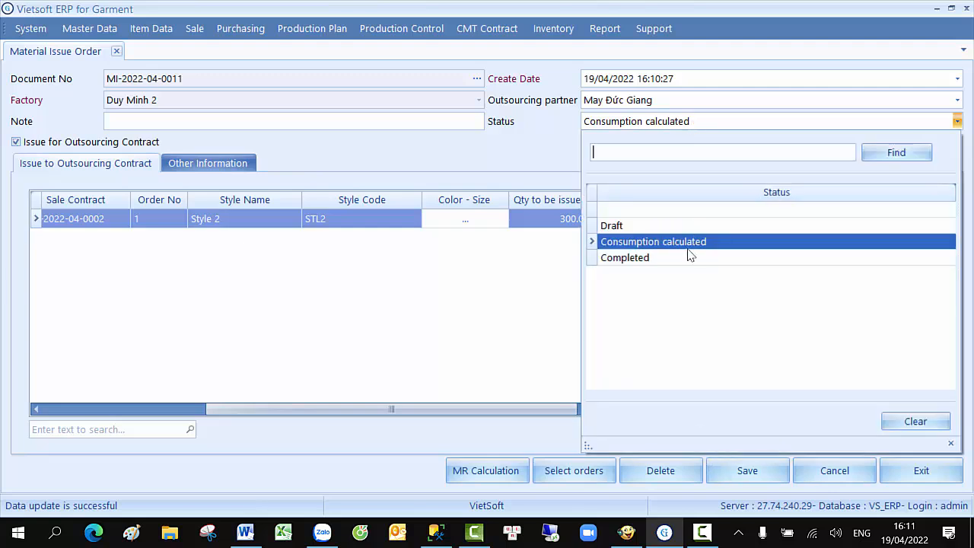
click(686, 265)
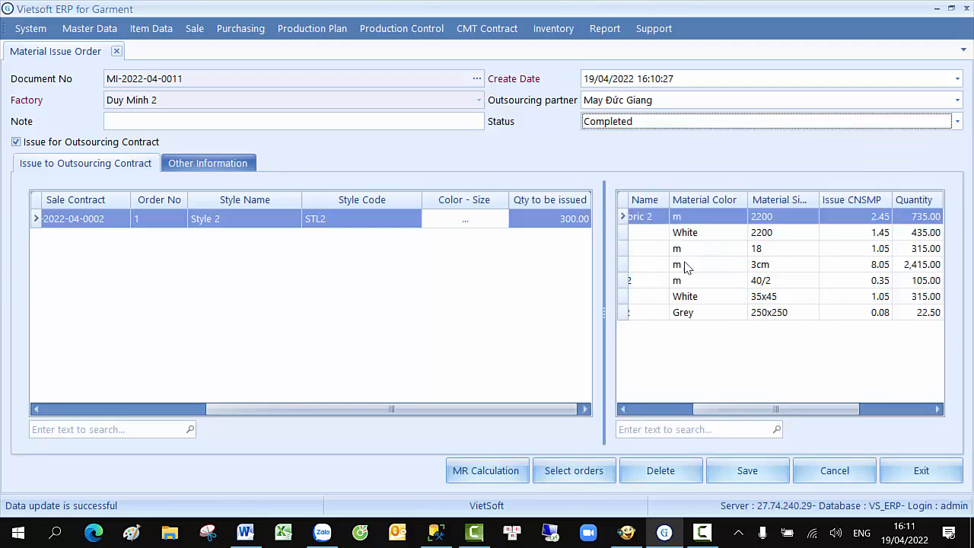
click(746, 472)
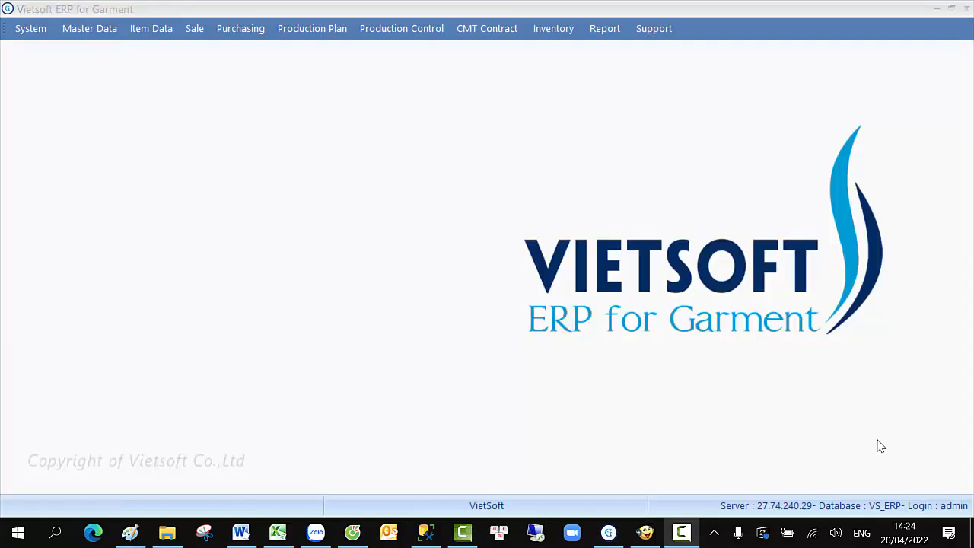
- Start a goods receipt for Trim Warehouse DM2 (DM2-PL) with the type Receipt from Purchase Order
click(553, 31)
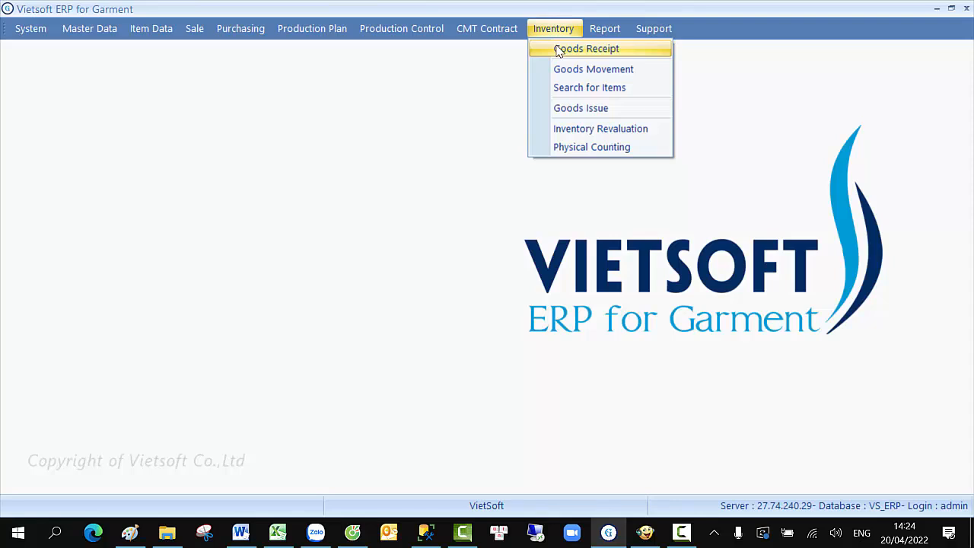
click(586, 49)
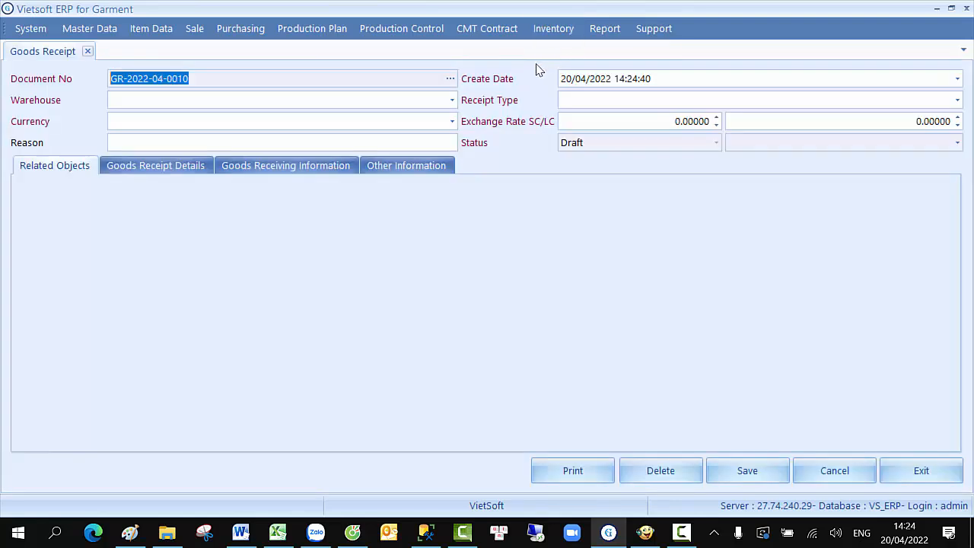
click(450, 101)
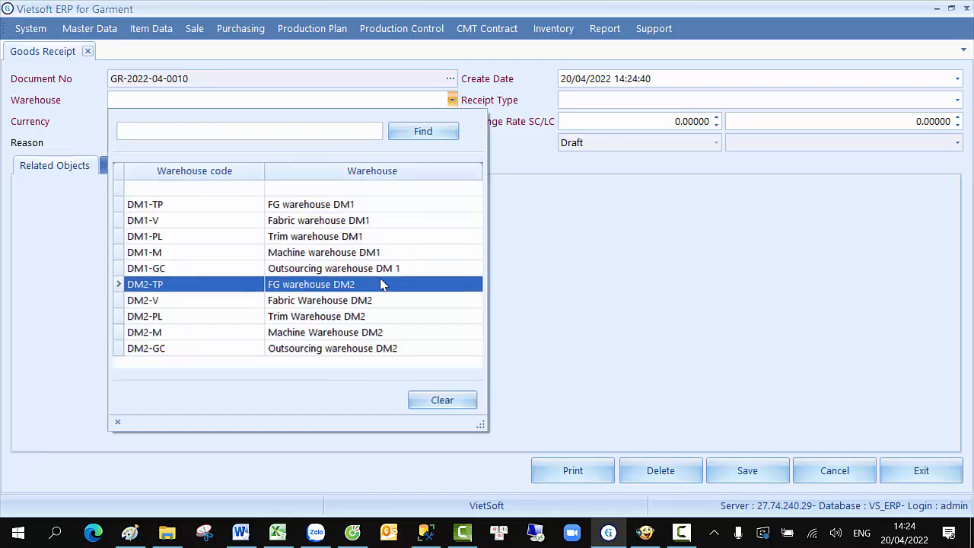
click(382, 318)
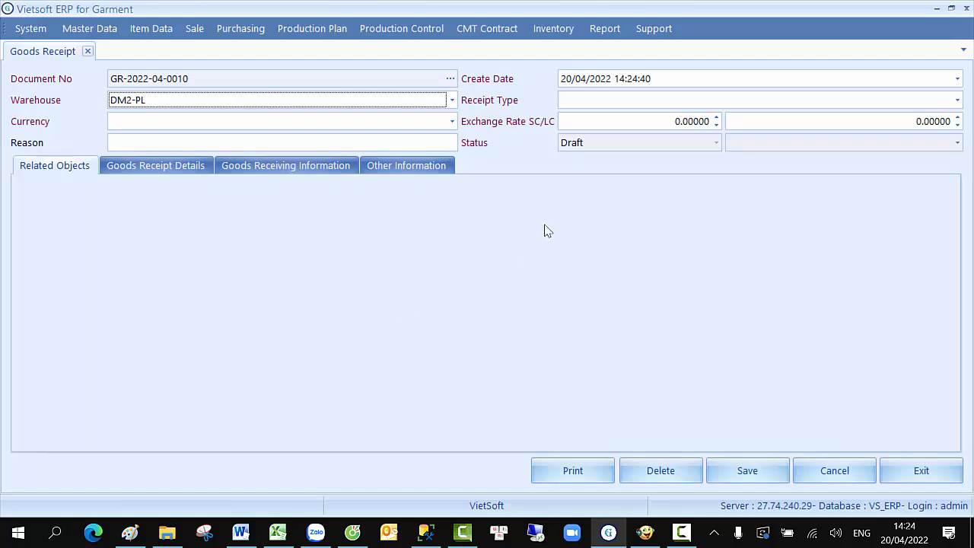
click(594, 101)
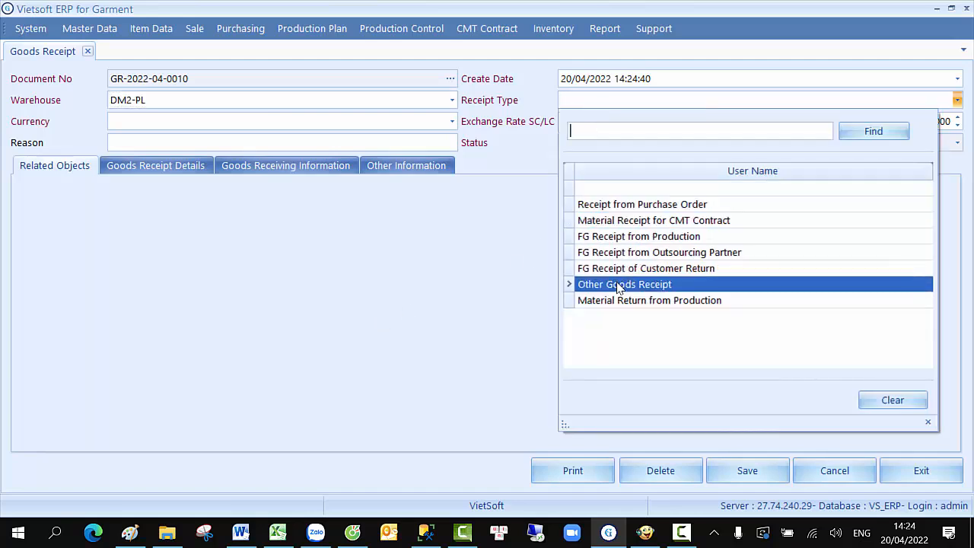
click(614, 207)
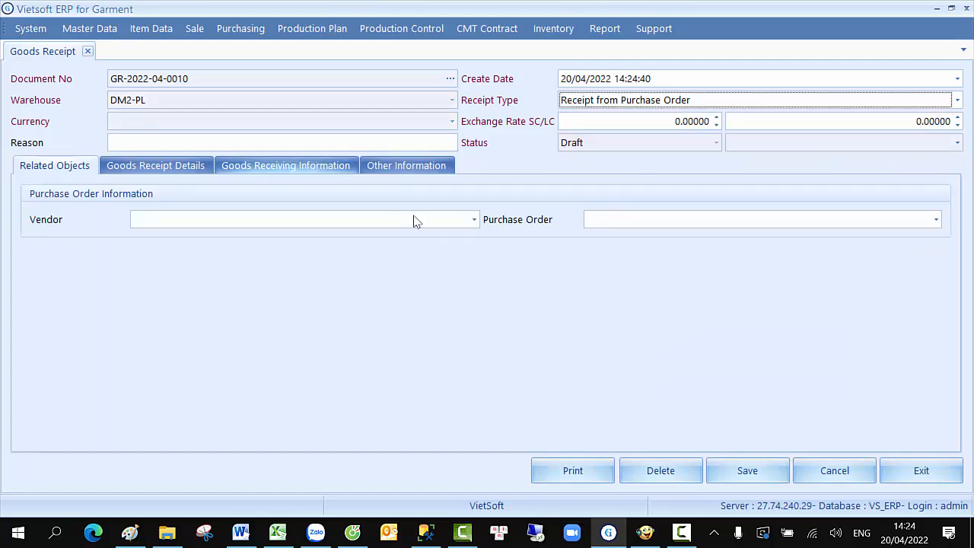
- Link the goods receipt to vendor Long Hưng and its purchase order created on 20/04/2022
click(473, 220)
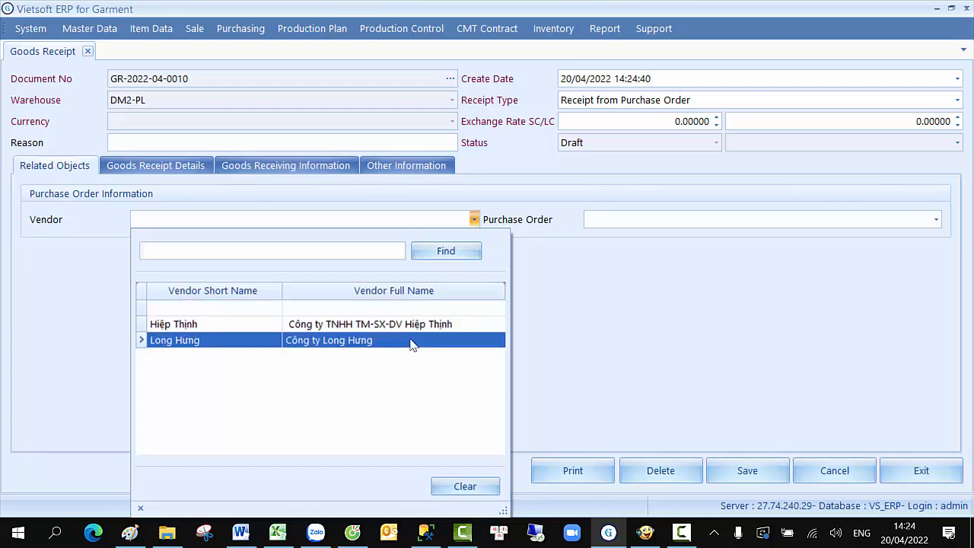
click(419, 341)
click(608, 221)
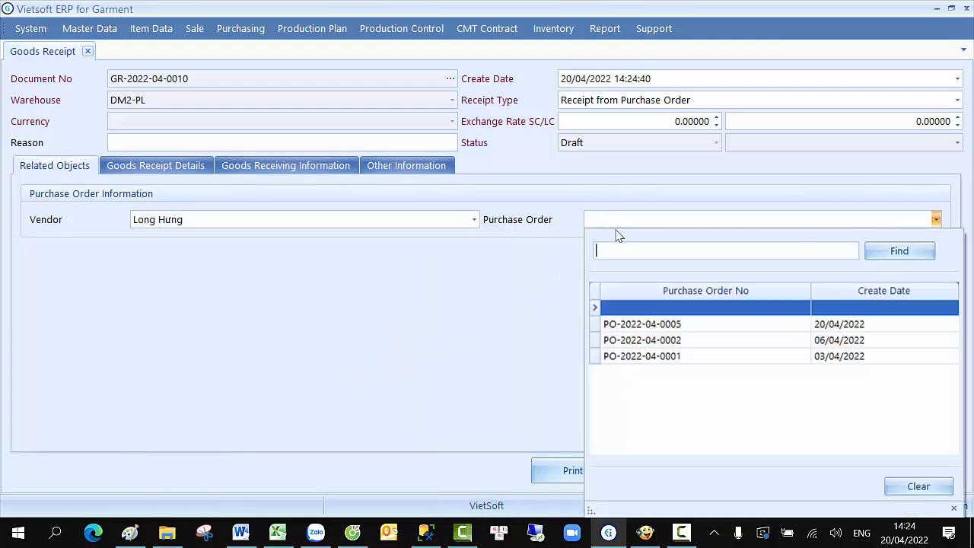
click(641, 326)
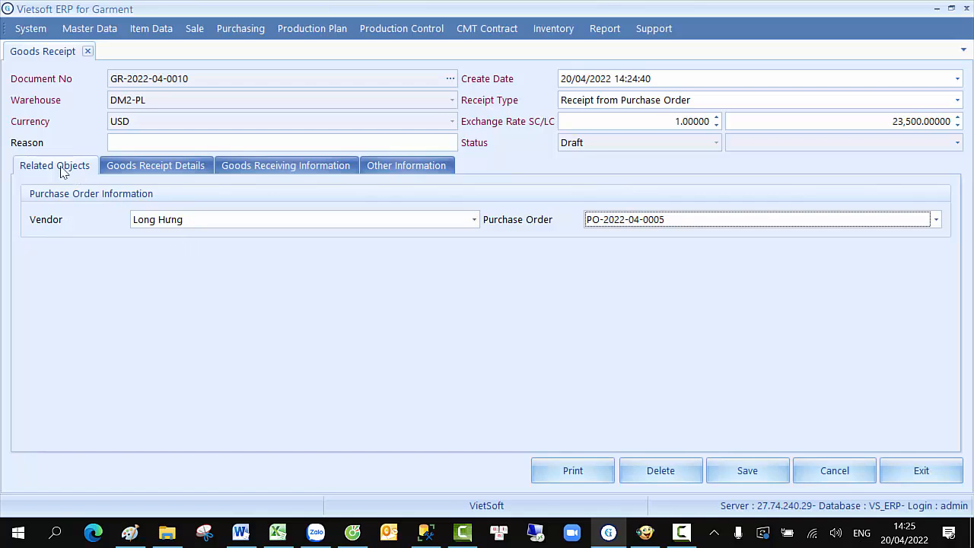
- Add the first three open Zipper 2 items, Pink 24, Pink 26 and Purple 24, to the goods receipt details
click(147, 168)
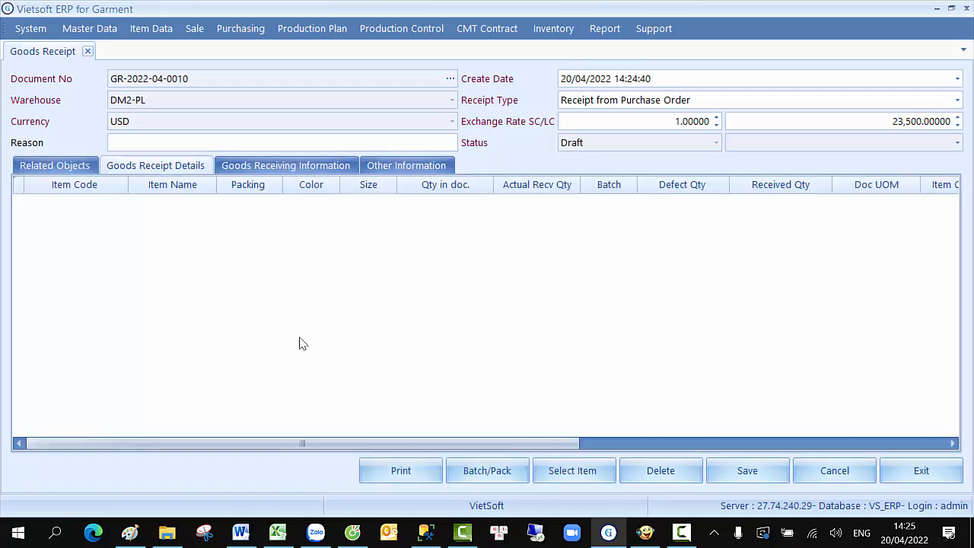
click(572, 471)
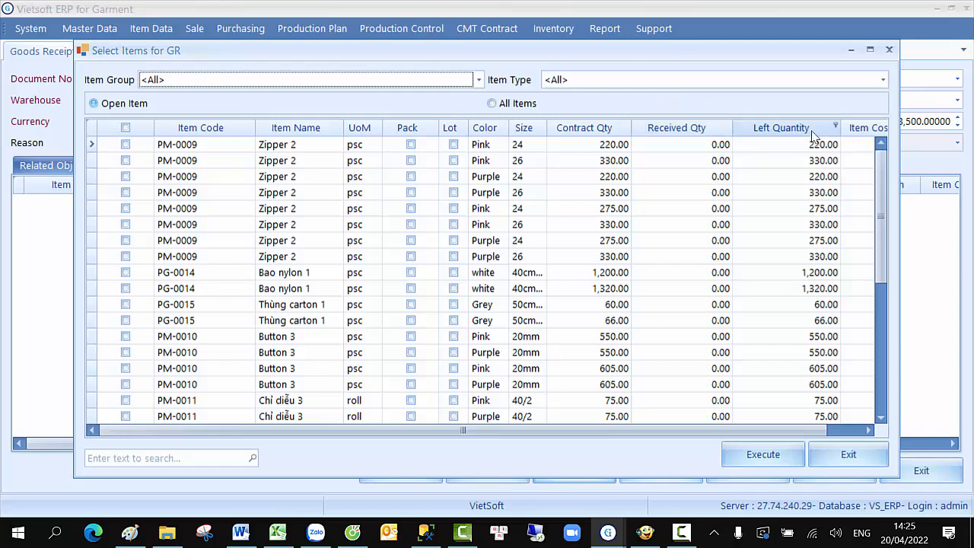
drag(746, 430, 799, 431)
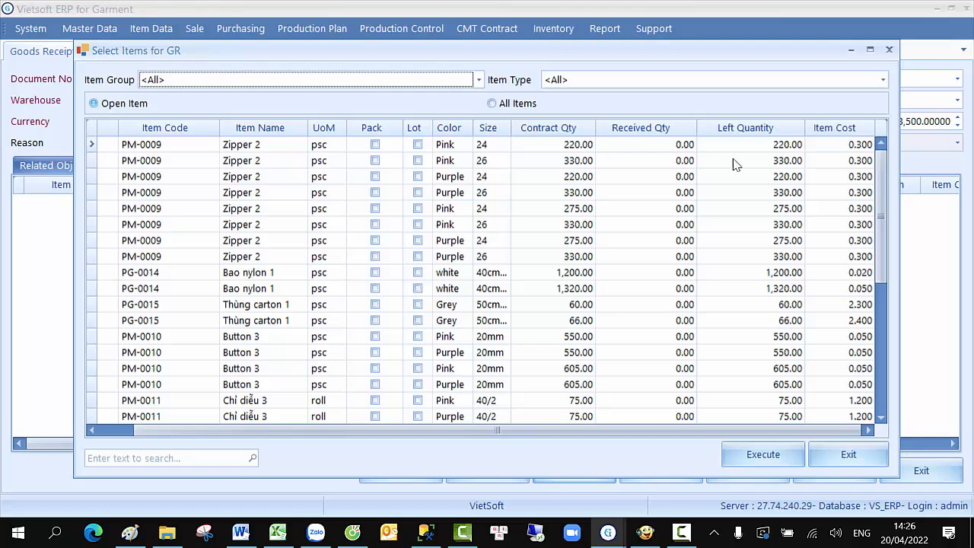
drag(570, 430, 533, 432)
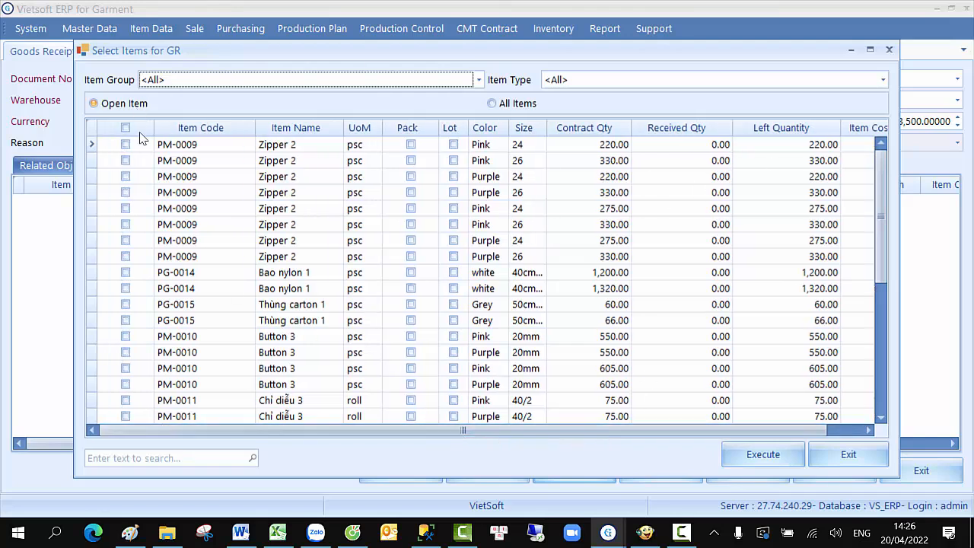
click(125, 144)
click(125, 161)
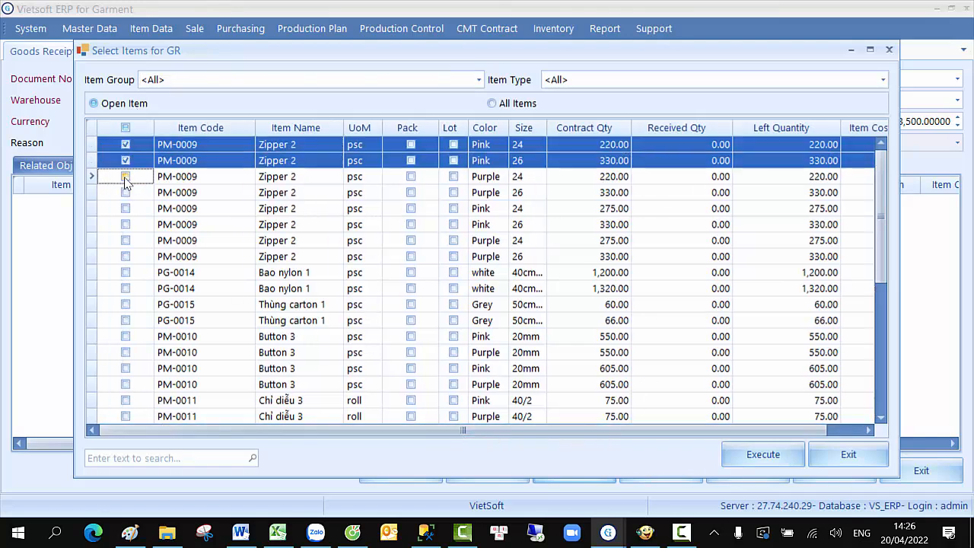
click(125, 177)
click(752, 460)
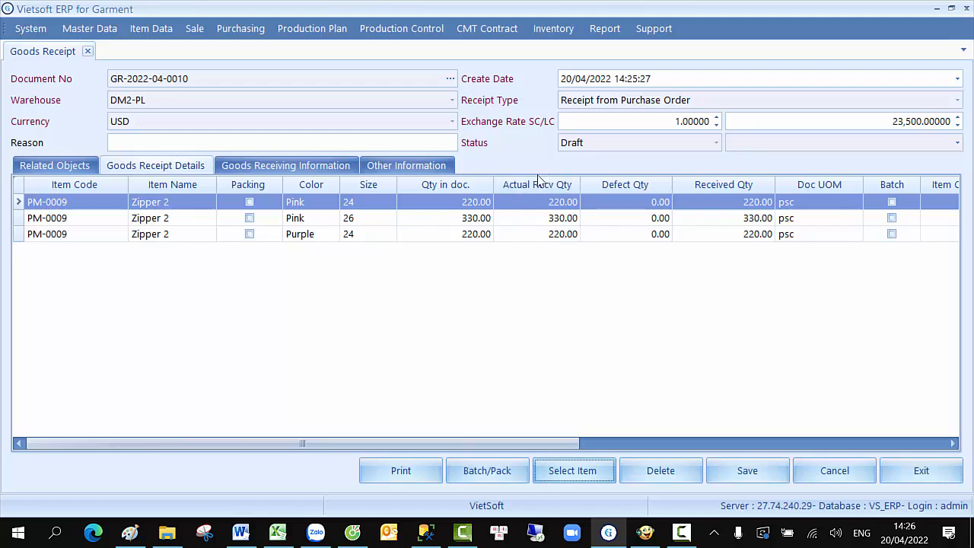
- Set the defect quantity of the Zipper 2 Pink 24 line to 2
click(556, 201)
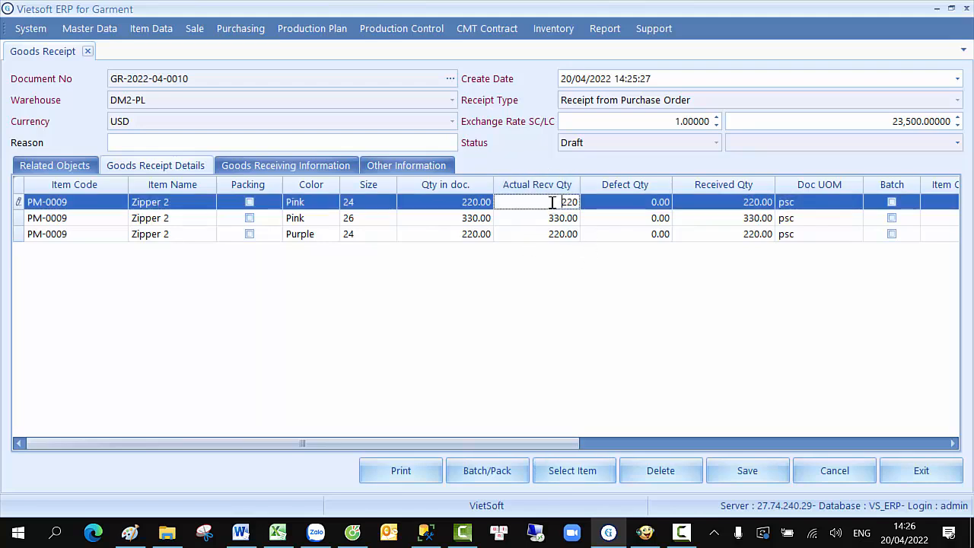
click(557, 219)
click(480, 207)
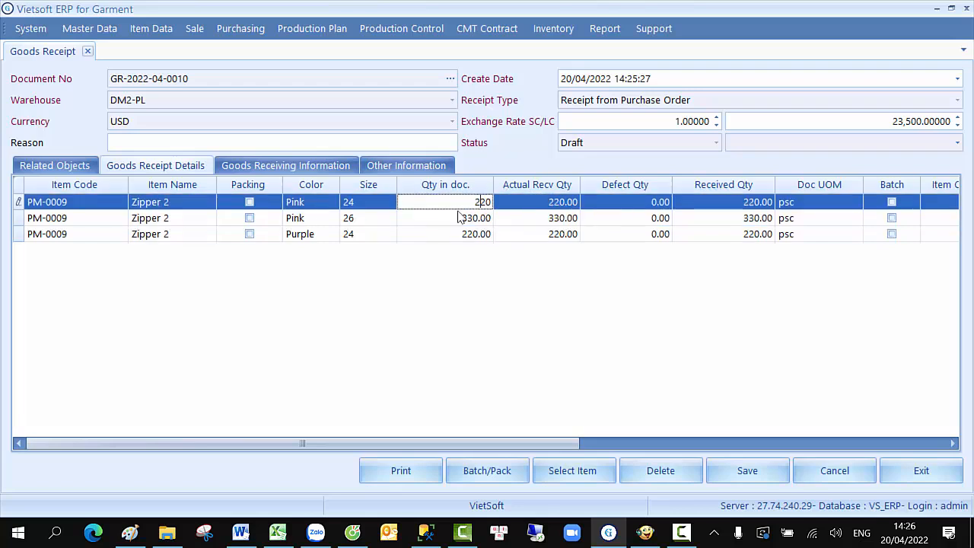
click(454, 222)
click(556, 220)
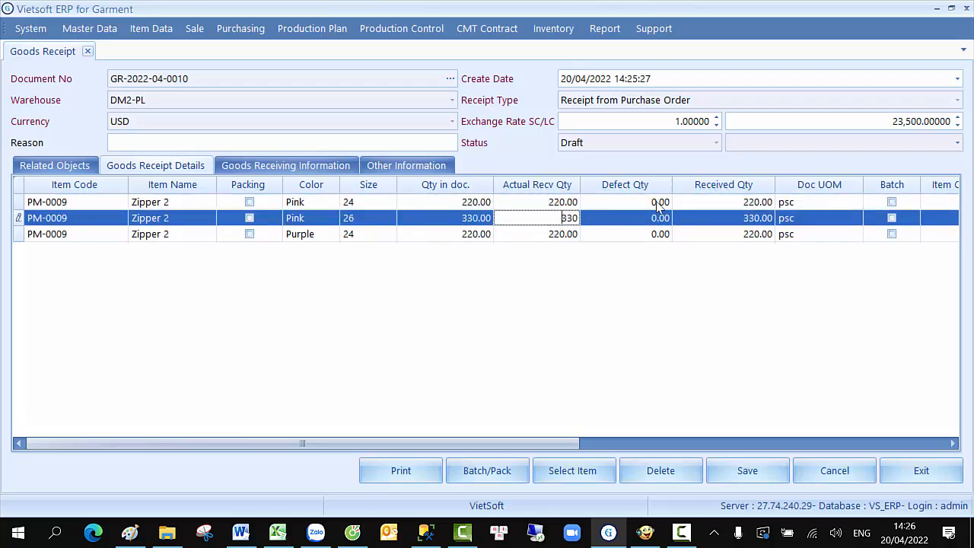
click(650, 204)
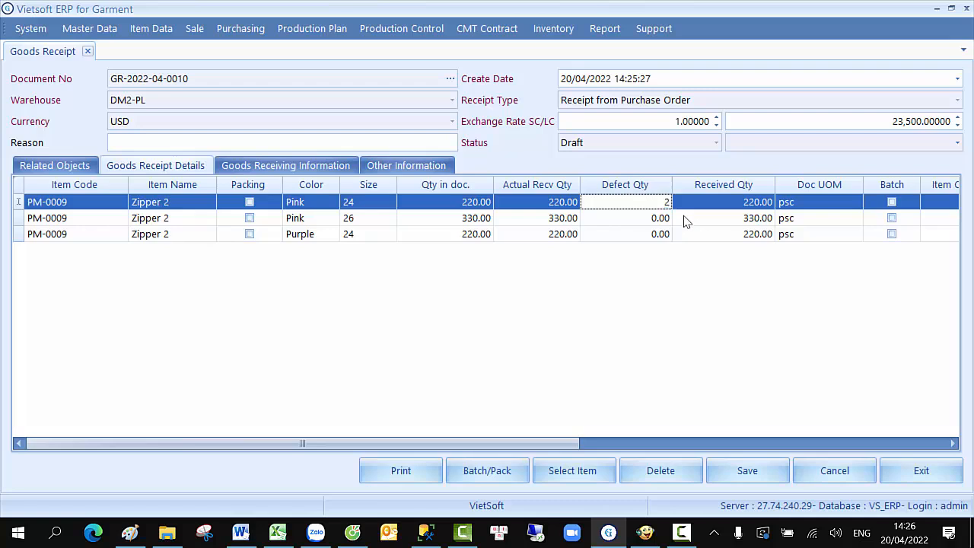
key(Tab)
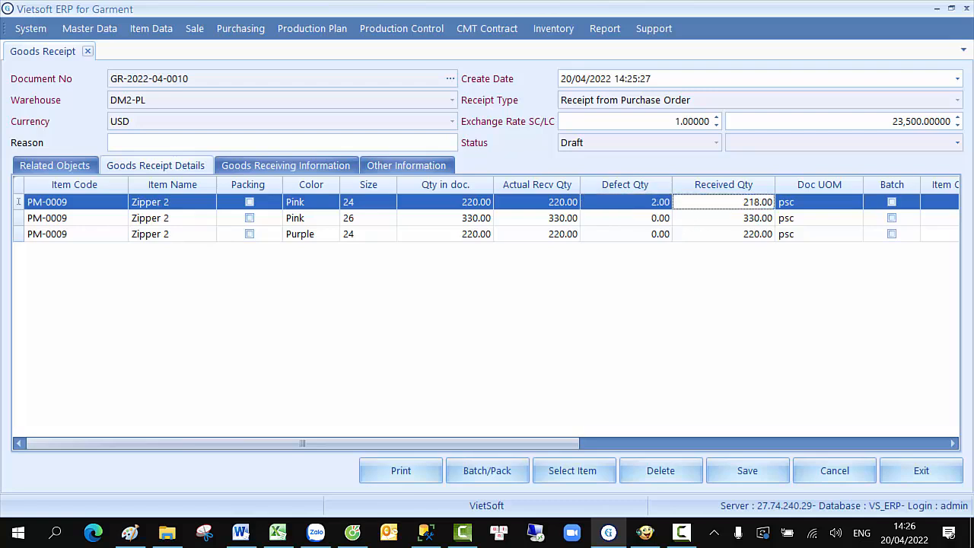
- Set the document quantity of the Zipper 2 Pink 24 line to 200 and save the goods receipt
click(481, 206)
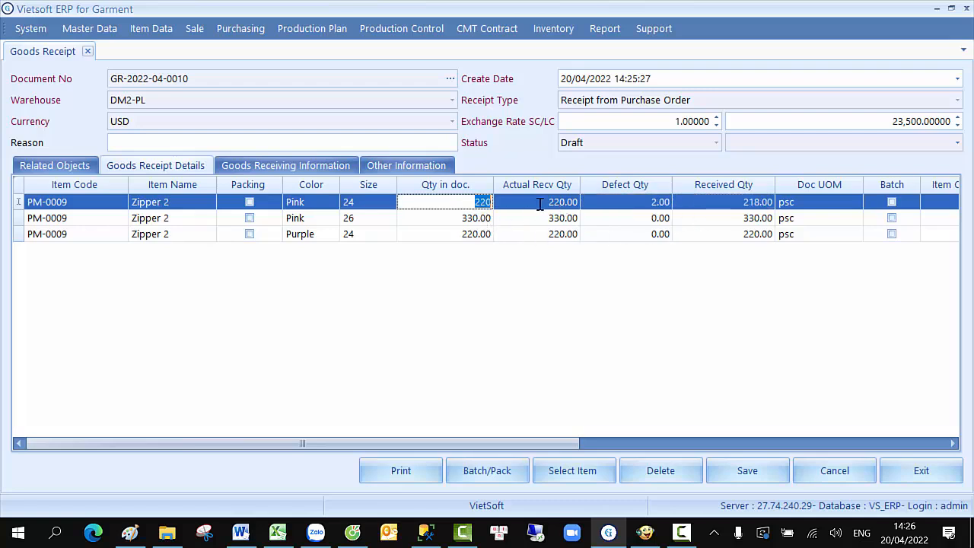
text(200)
key(Tab)
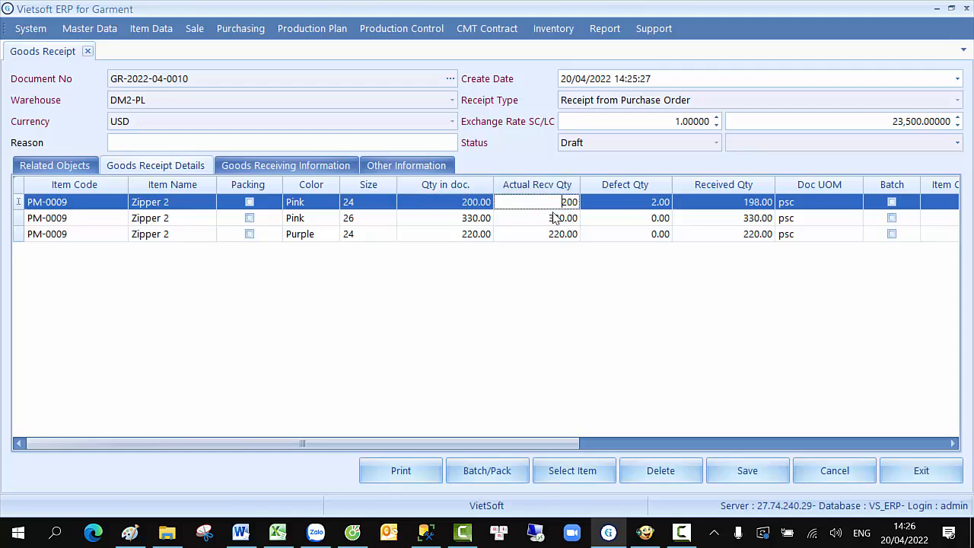
mouse_move(529, 447)
mouse_down()
mouse_move(639, 461)
mouse_move(528, 454)
mouse_up()
click(751, 473)
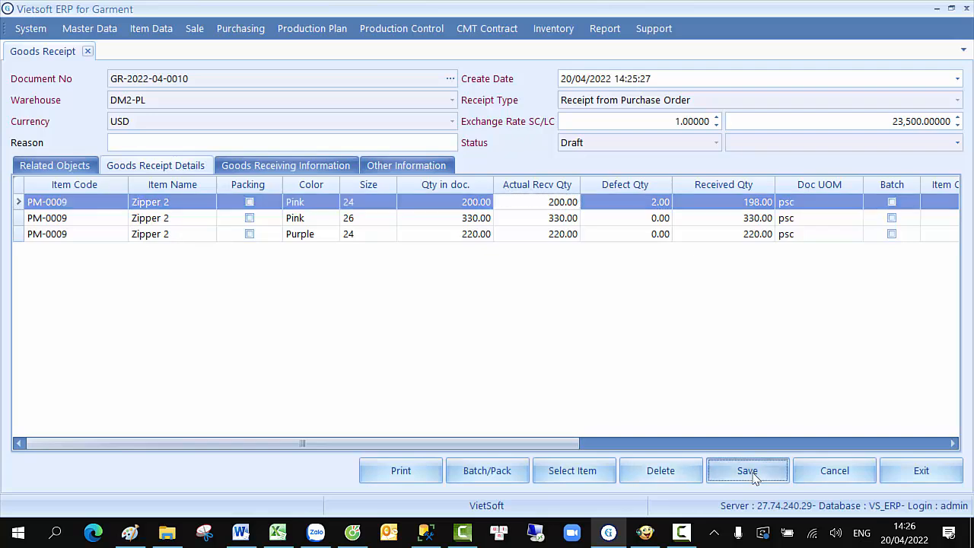
- Reopen the saved Trim Warehouse DM2 draft receipt and check the Zipper 2 inventory in its linked item record
click(450, 81)
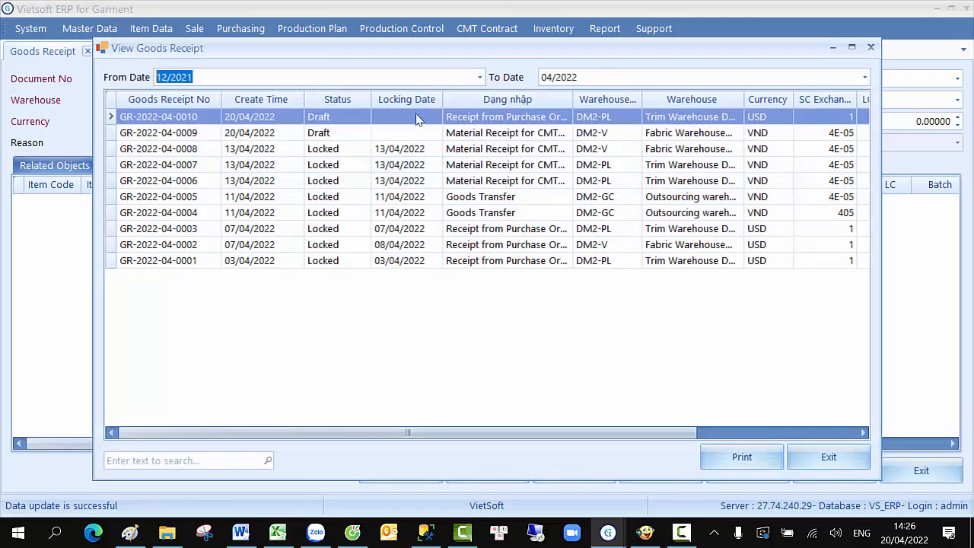
double_click(417, 121)
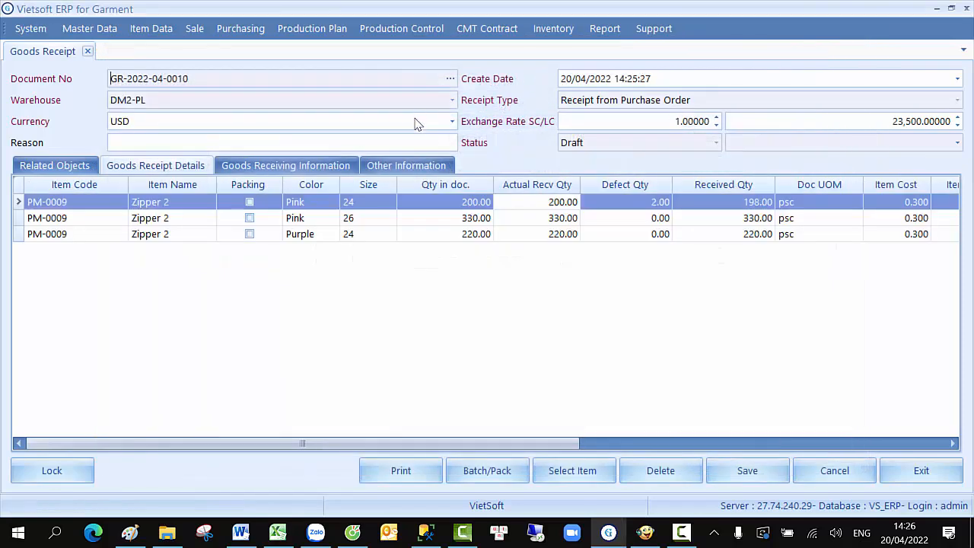
right_click(148, 203)
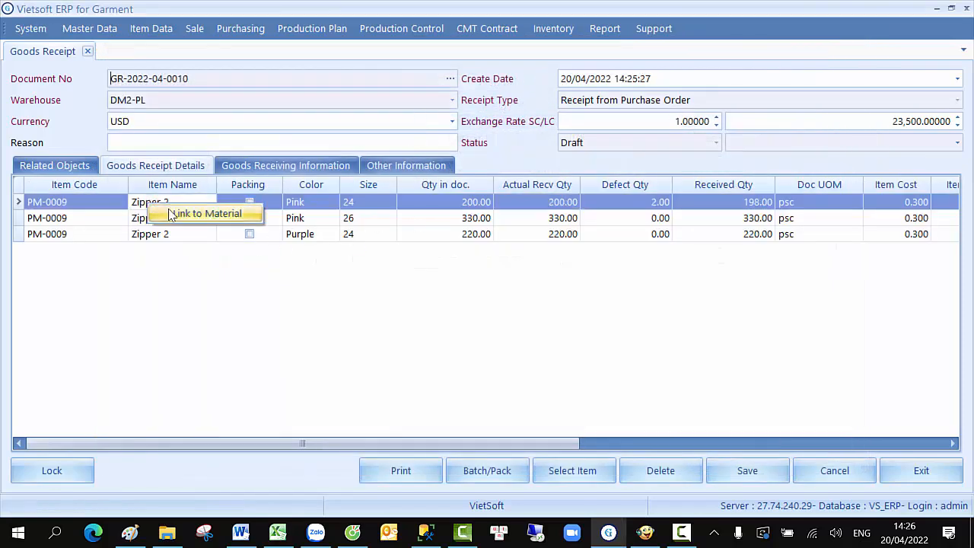
click(171, 213)
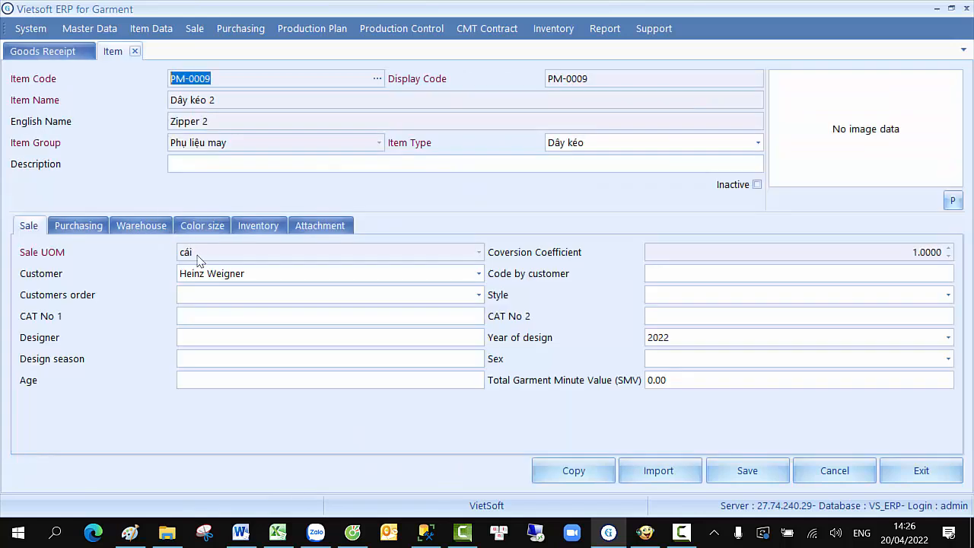
click(257, 226)
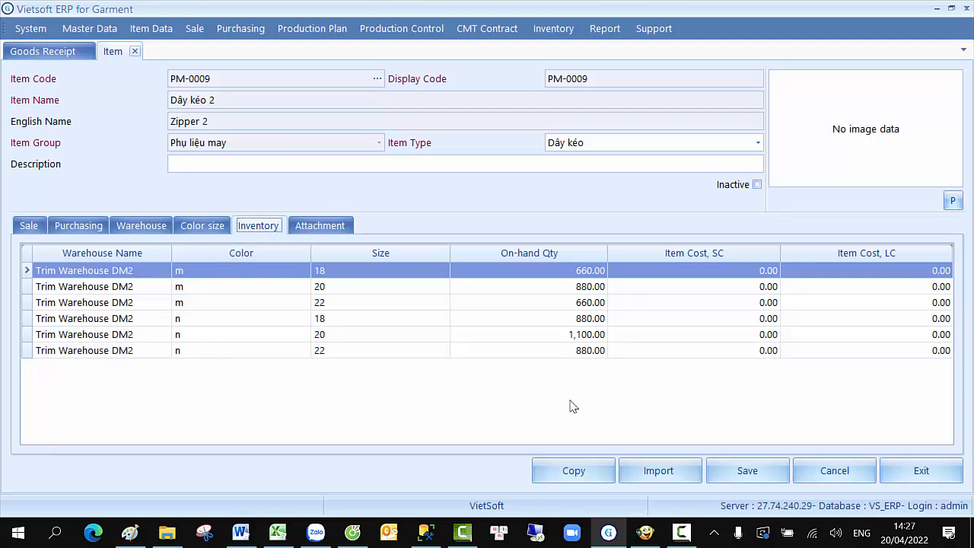
- Return to the trims goods receipt and lock it
key(ctrl+Tab)
click(50, 473)
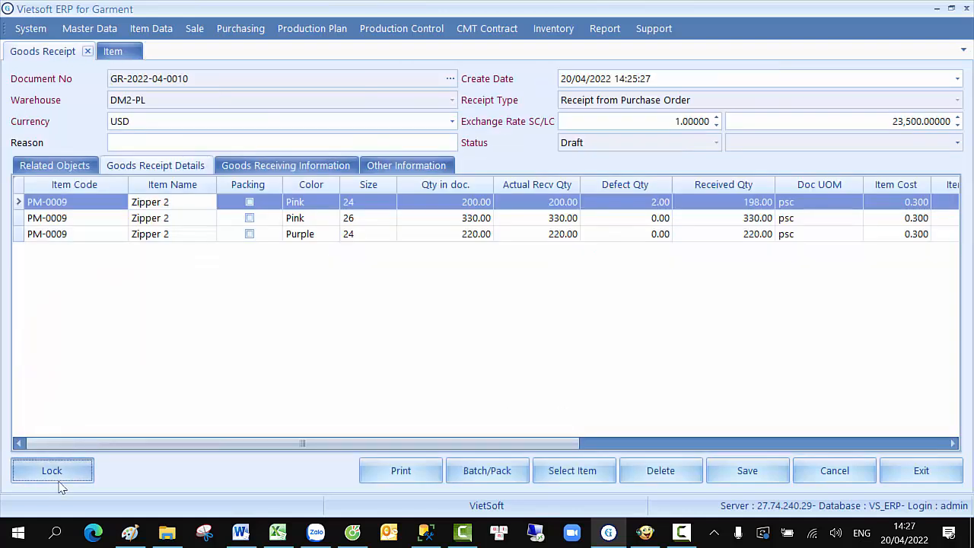
click(453, 286)
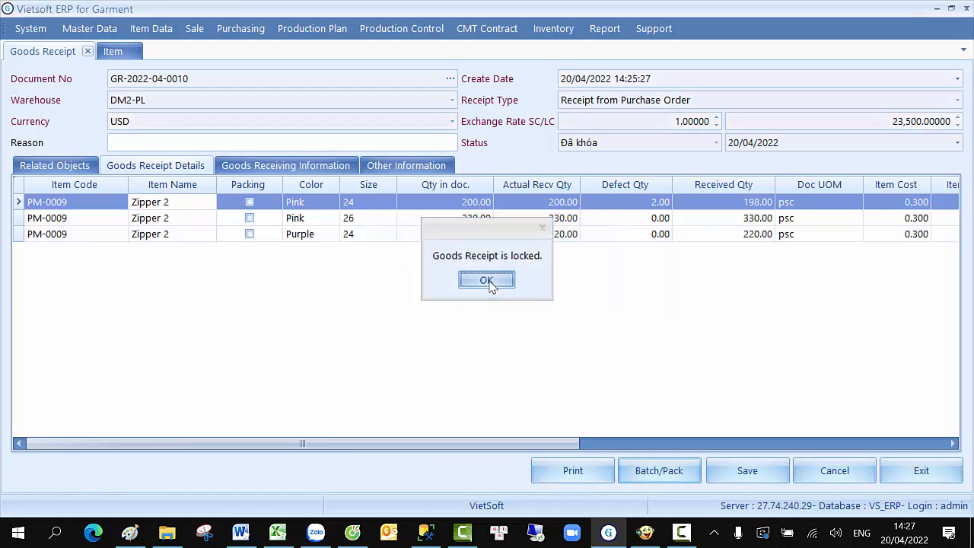
click(489, 283)
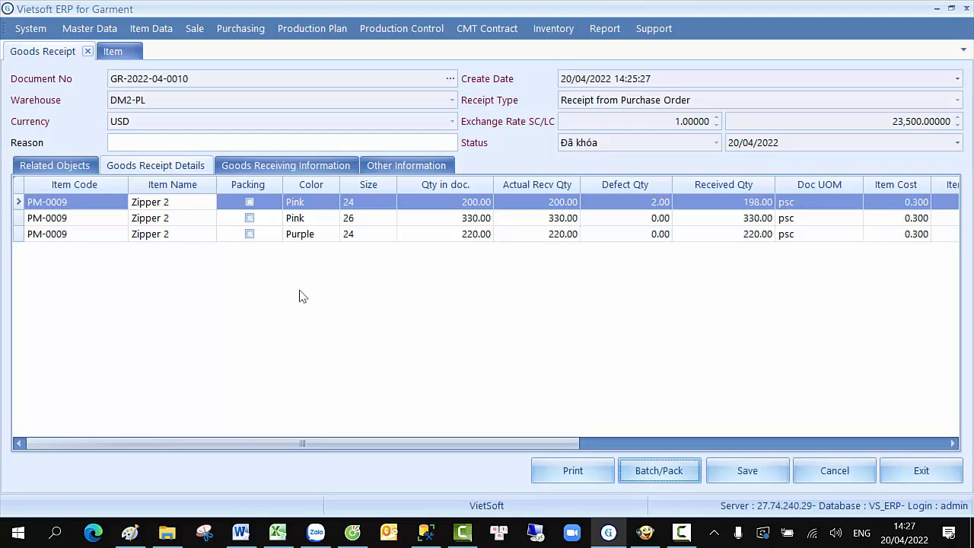
- Check the Zipper 2 on-hand inventory again from the locked goods receipt
click(188, 221)
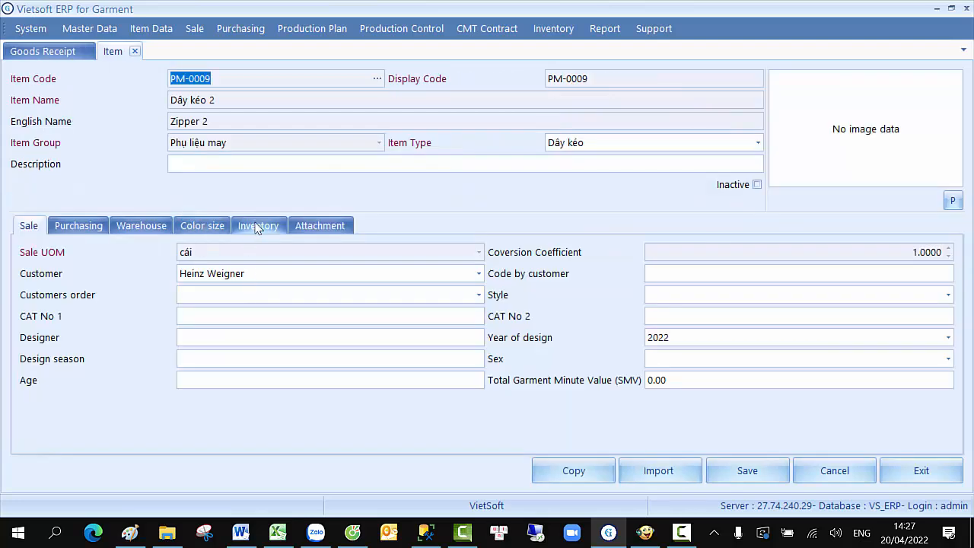
click(255, 226)
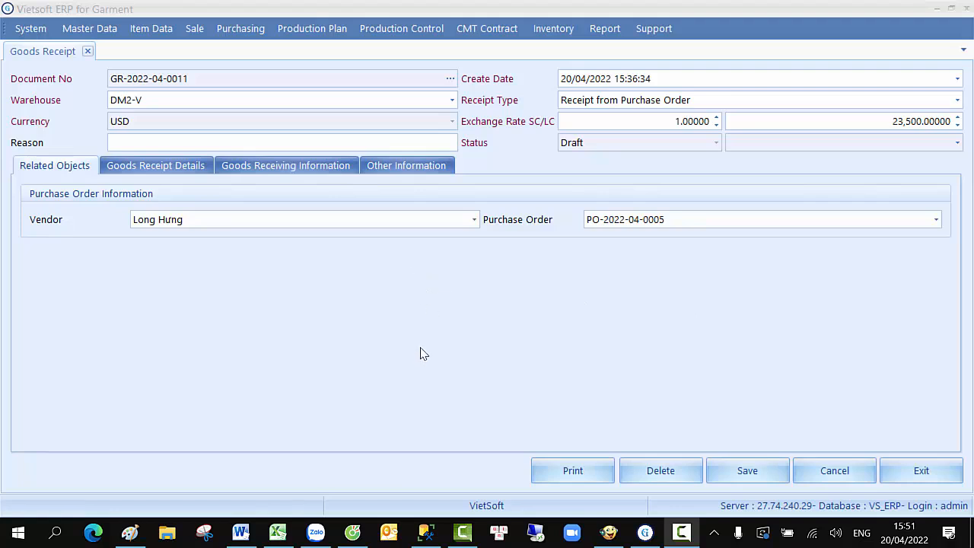
- Add the four open Main Fabric 3 items, two Pink and two Purple, to the DM2-V goods receipt details
click(163, 167)
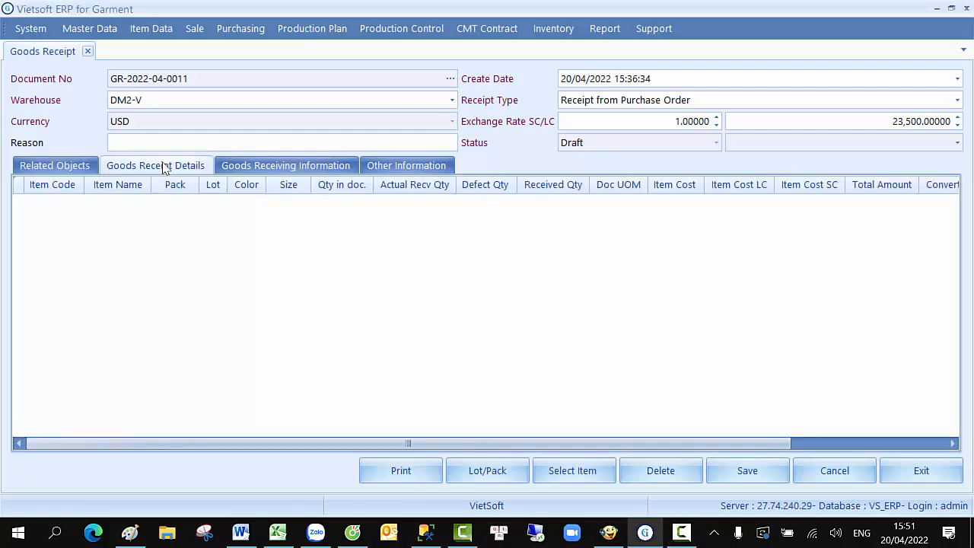
click(567, 475)
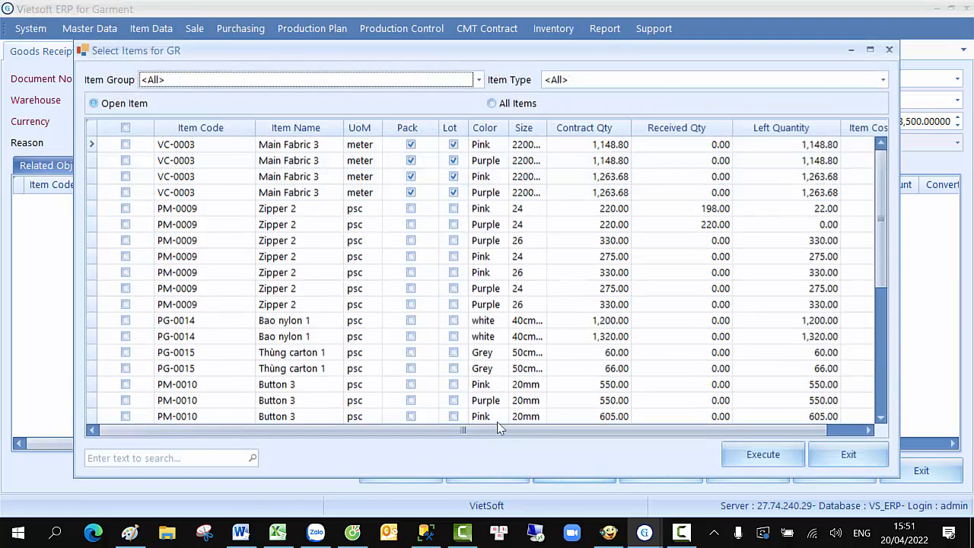
click(126, 144)
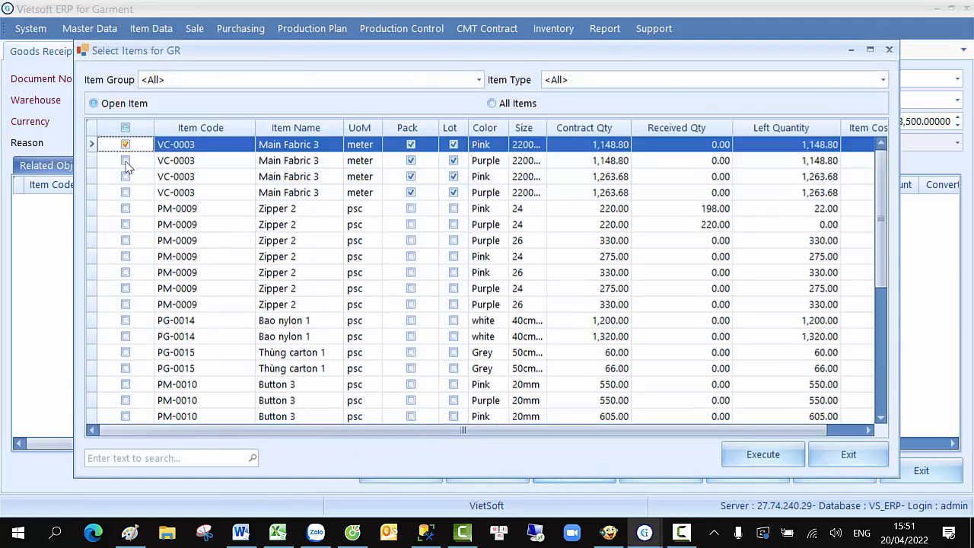
click(125, 161)
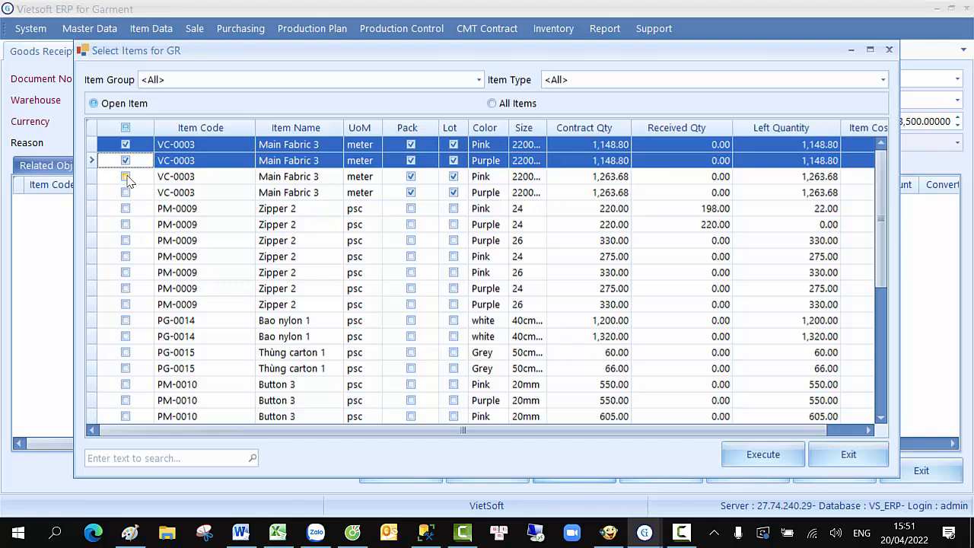
click(125, 176)
click(125, 193)
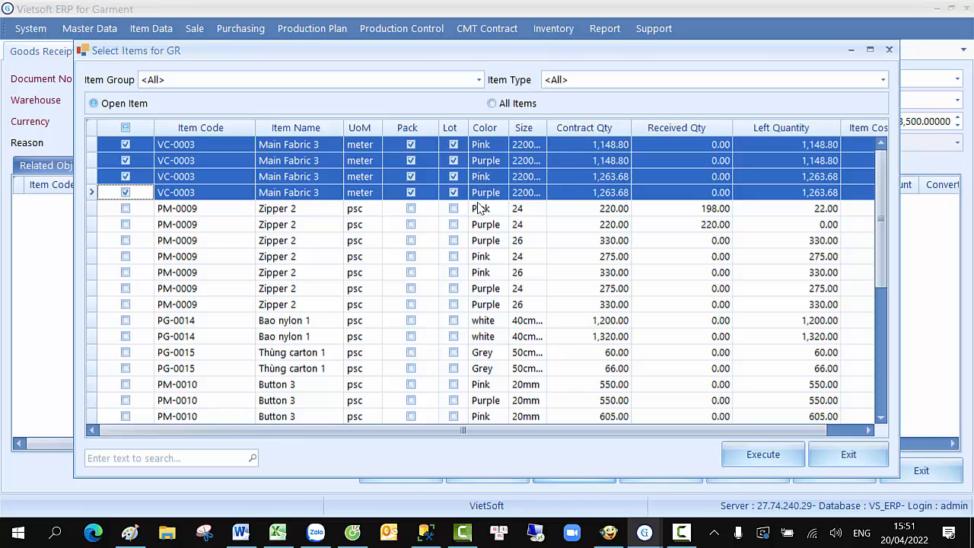
click(763, 455)
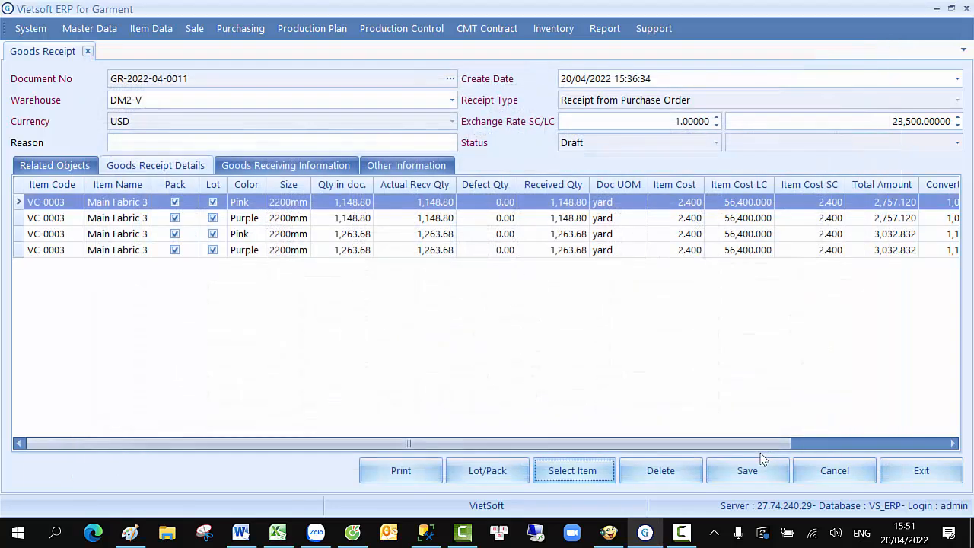
- Check the warehouse settings for pack and lot management in Main Fabric 3's item record
click(141, 211)
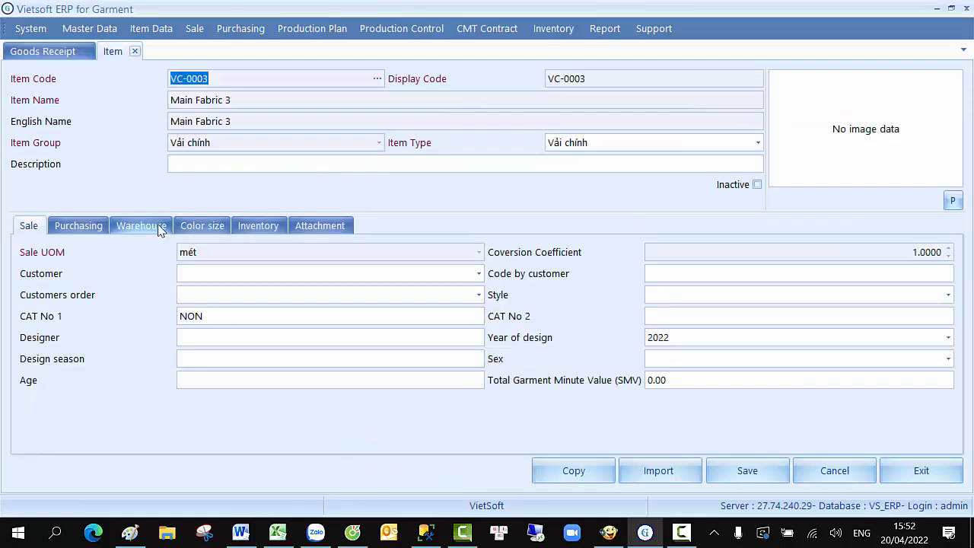
click(154, 228)
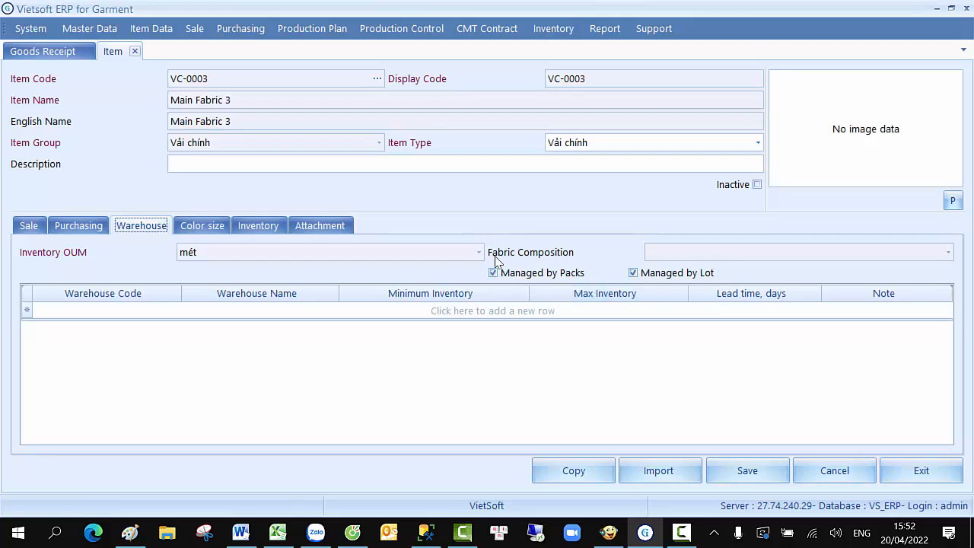
- Save the fabric goods receipt and open its lot and pack number entry
click(747, 470)
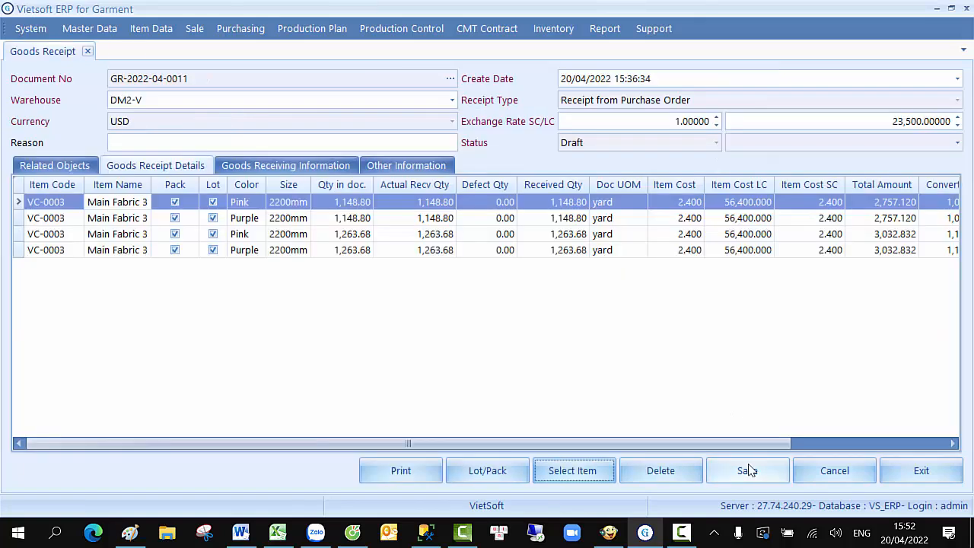
click(490, 471)
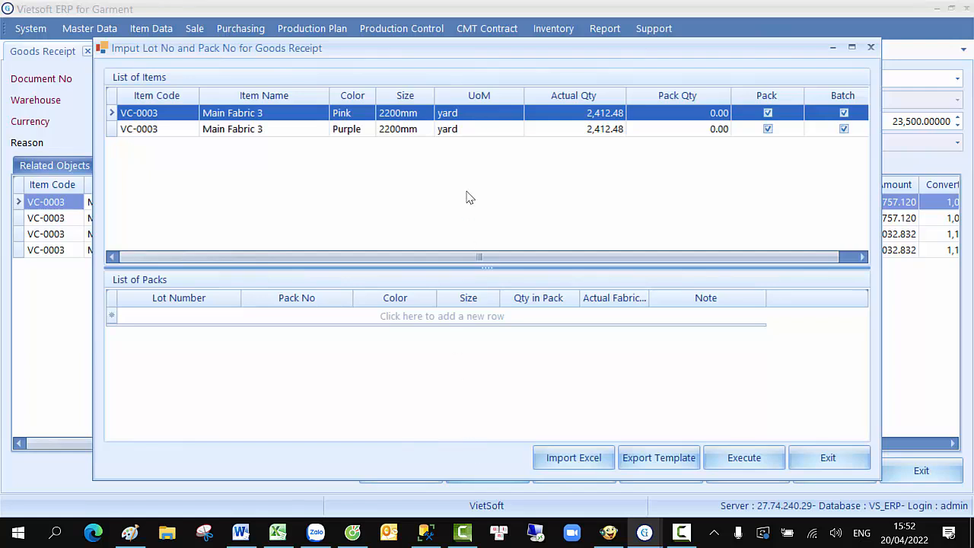
drag(477, 48, 500, 48)
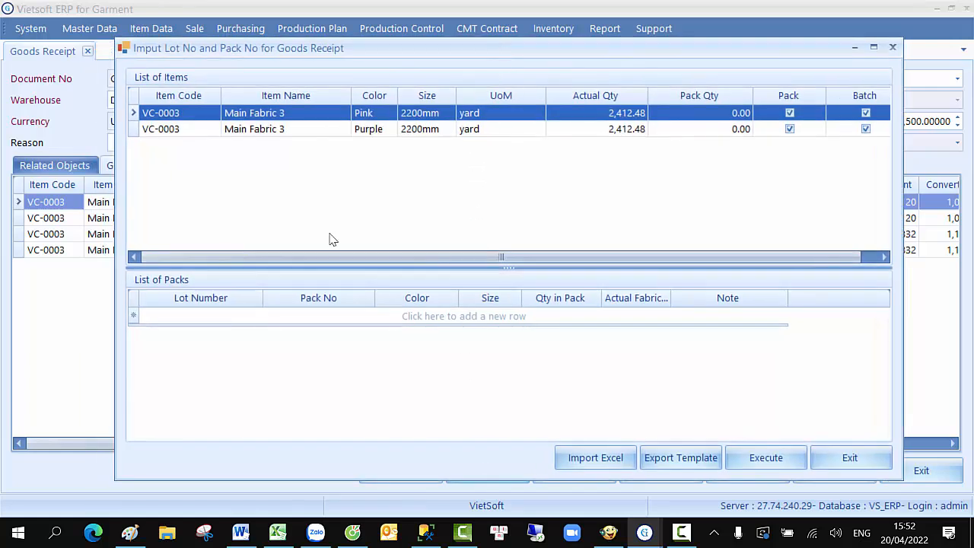
- Add a pack for the Pink Main Fabric 3 with lot number 123, pack number 987, quantity 500 and actual fabric value 2205
click(227, 321)
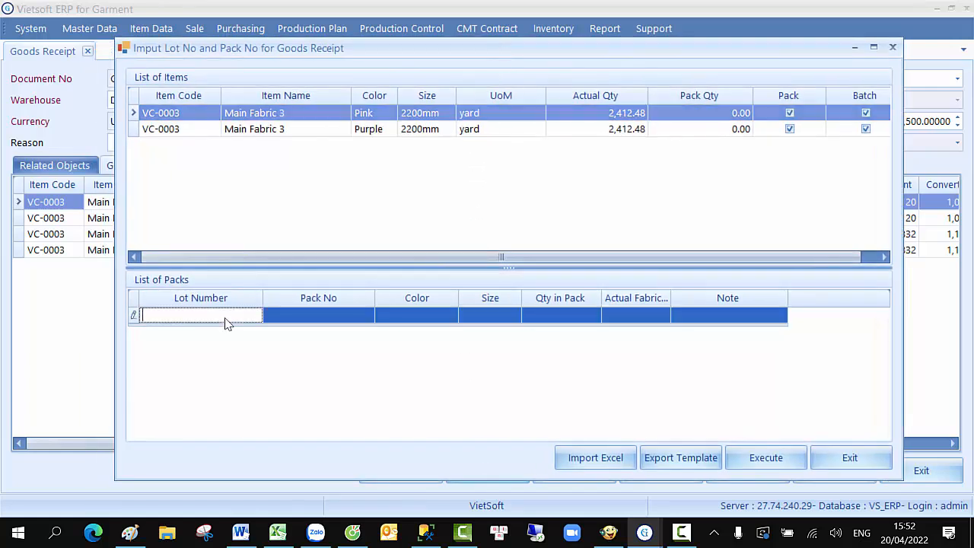
text(123)
click(337, 315)
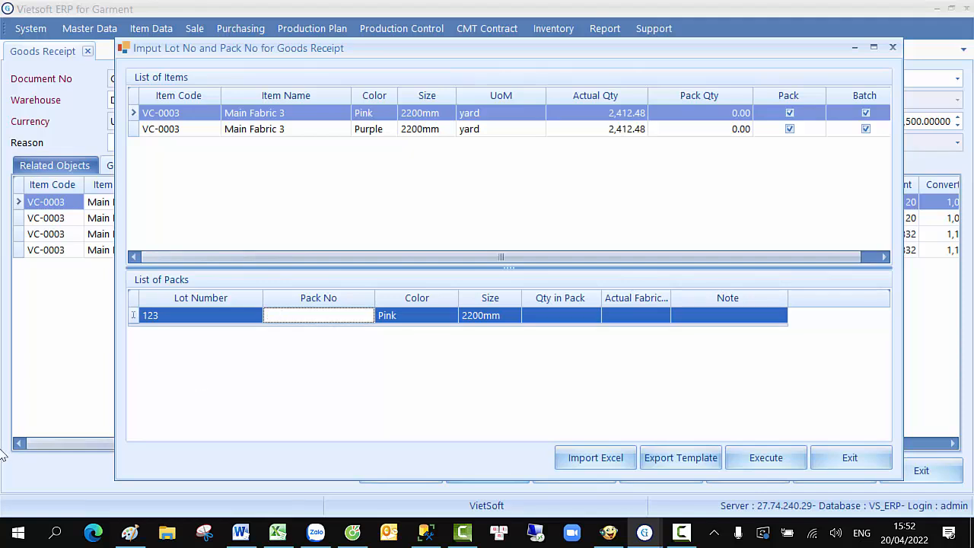
key(Tab)
key(Tab)
key(Tab)
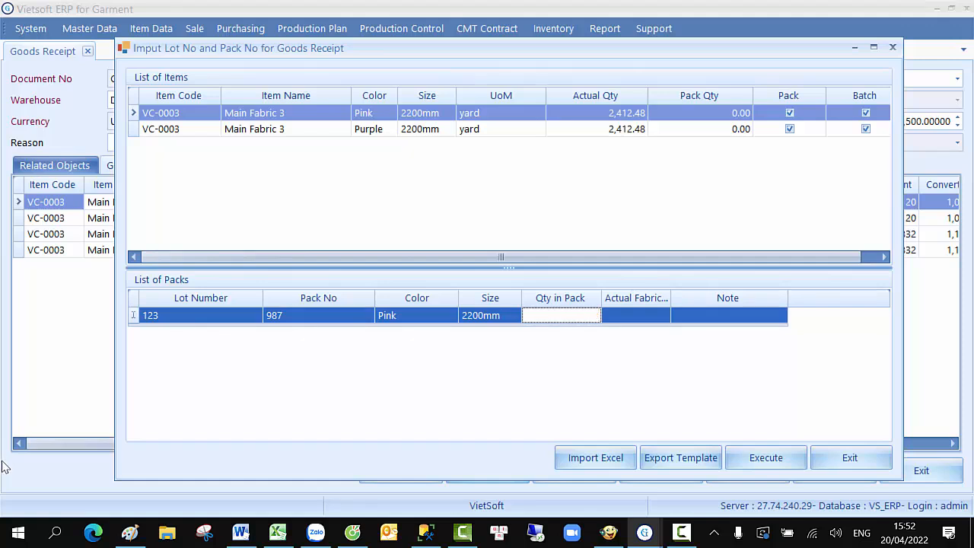
key(Tab)
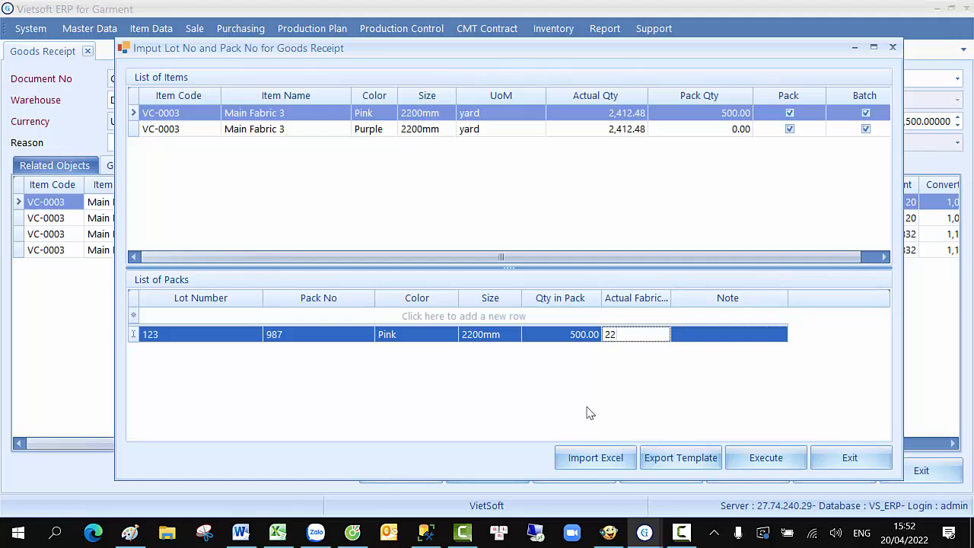
text(5)
- Add a second pack for the Pink Main Fabric 3 with lot number 123, pack number 986, quantity 500 and actual fabric value 2005
click(211, 319)
text(123)
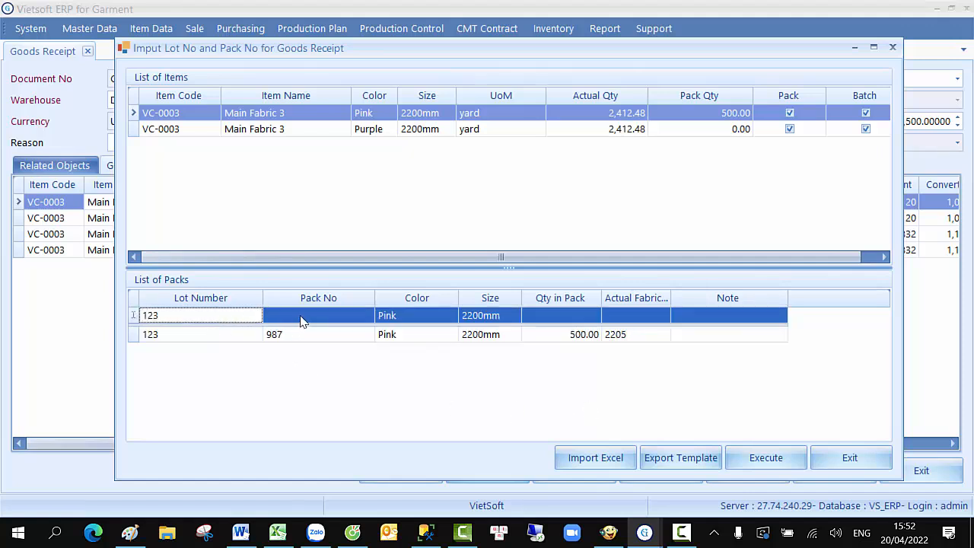
click(315, 320)
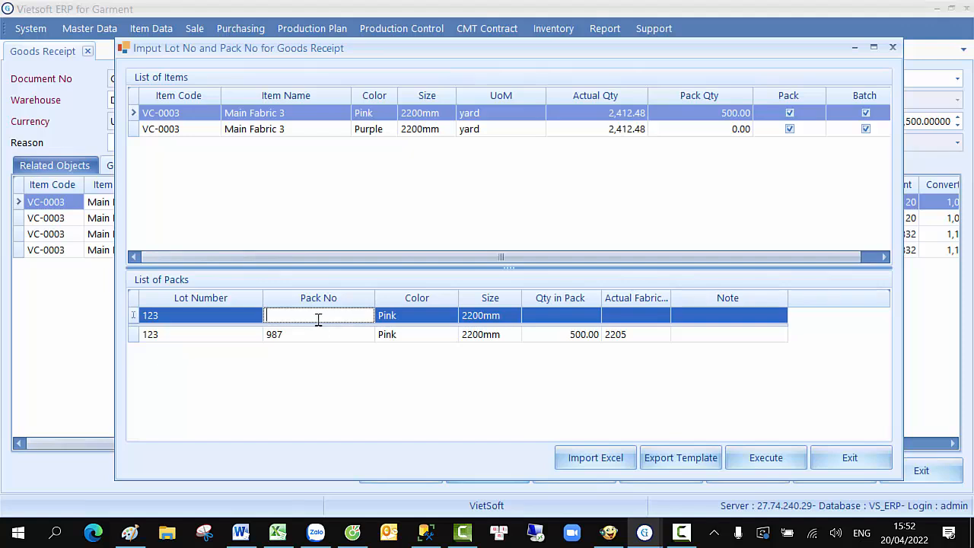
text(986)
key(Tab)
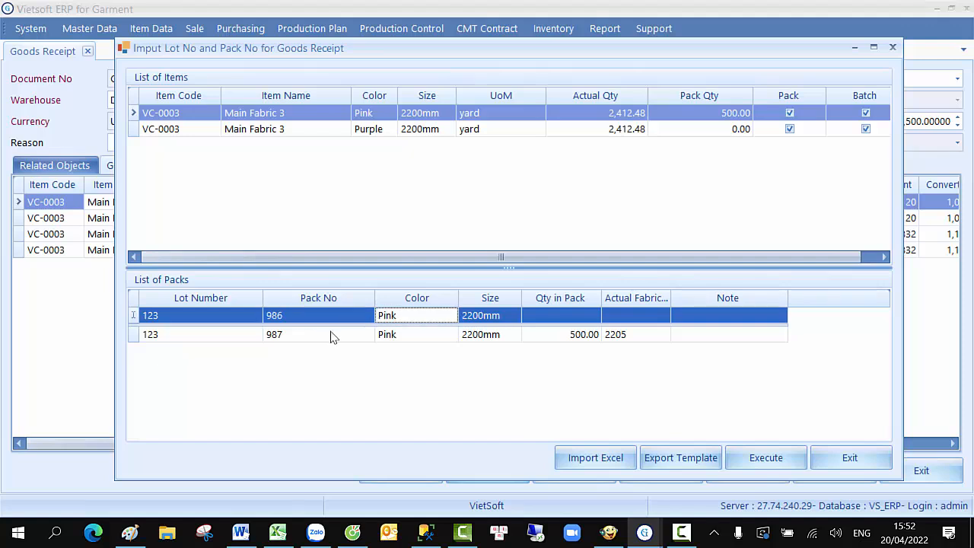
click(560, 319)
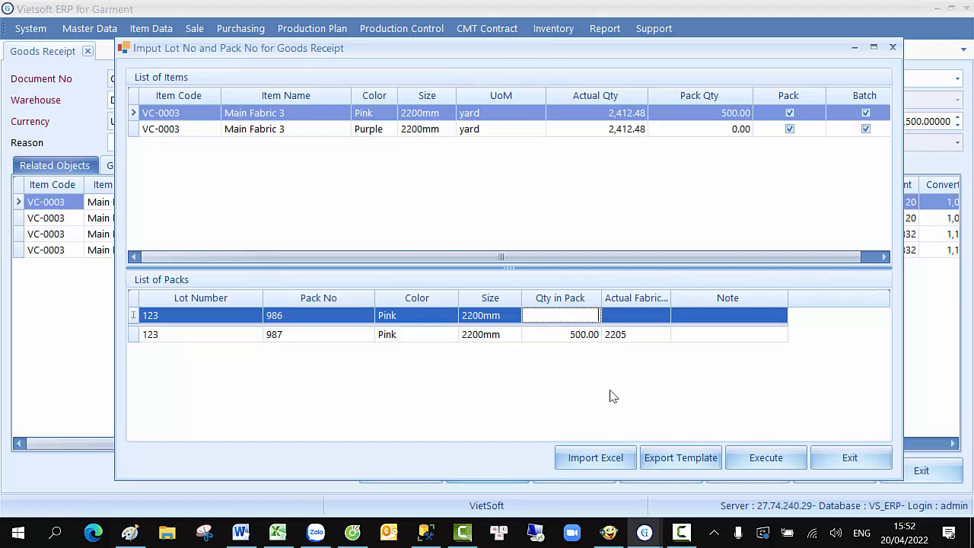
click(651, 323)
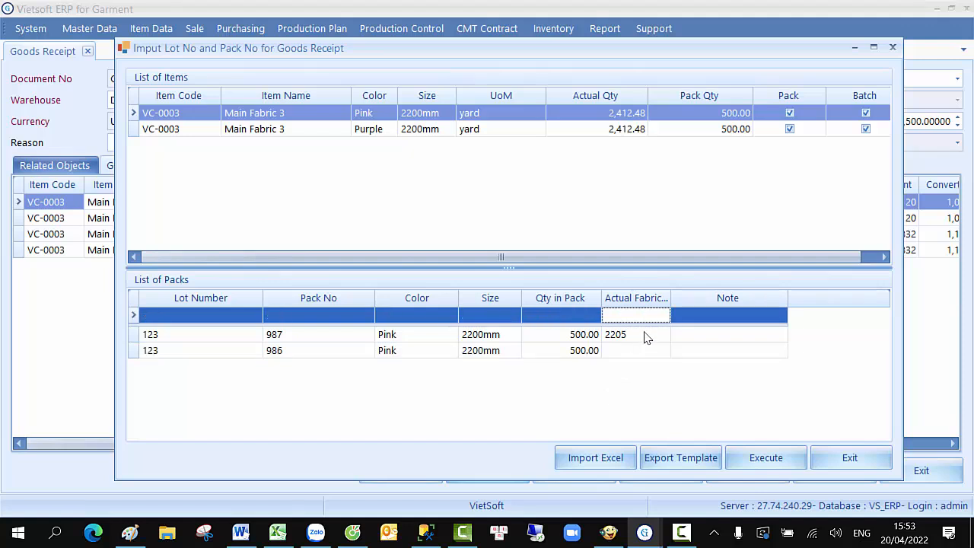
click(638, 350)
text(2005)
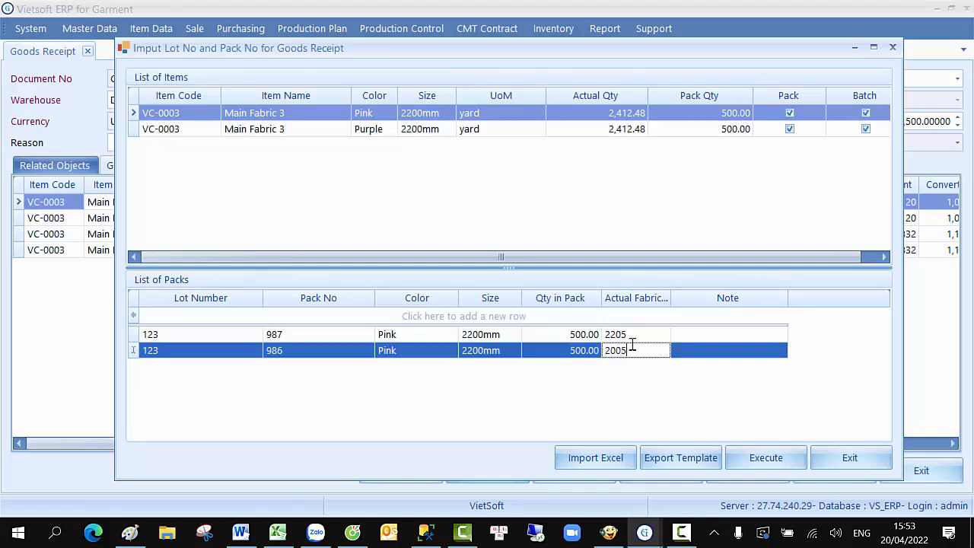
- Set the quantity of Purple pack 875 to 400, save the packs and try to lock the goods receipt
text(400)
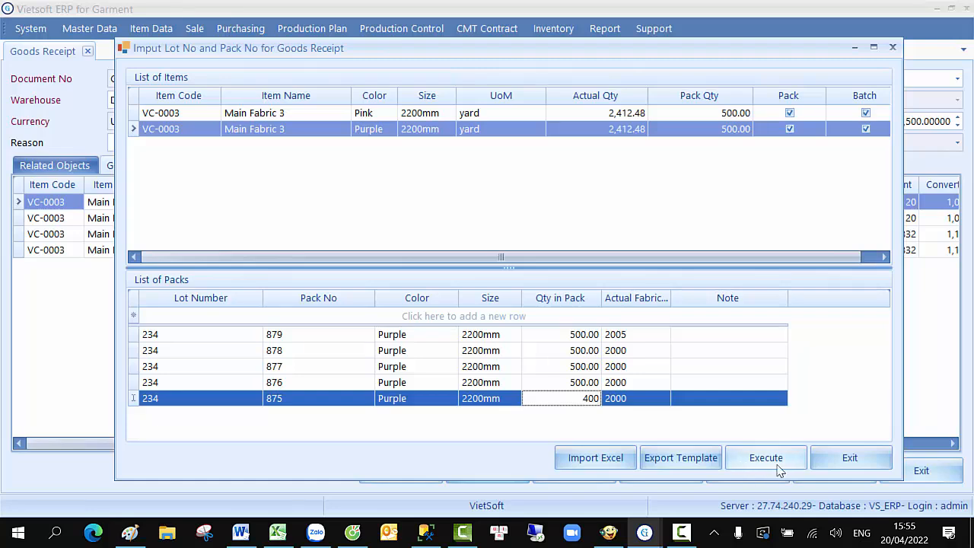
click(765, 457)
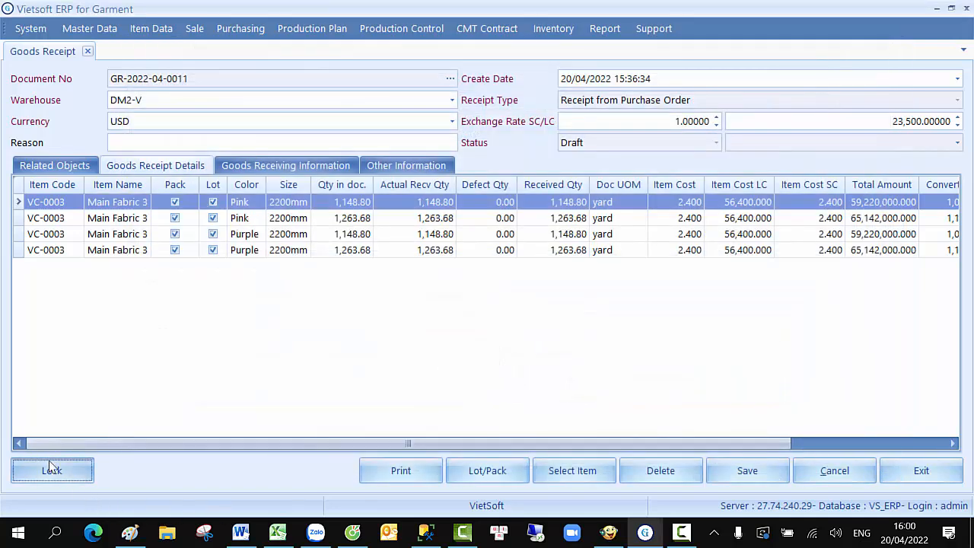
click(51, 470)
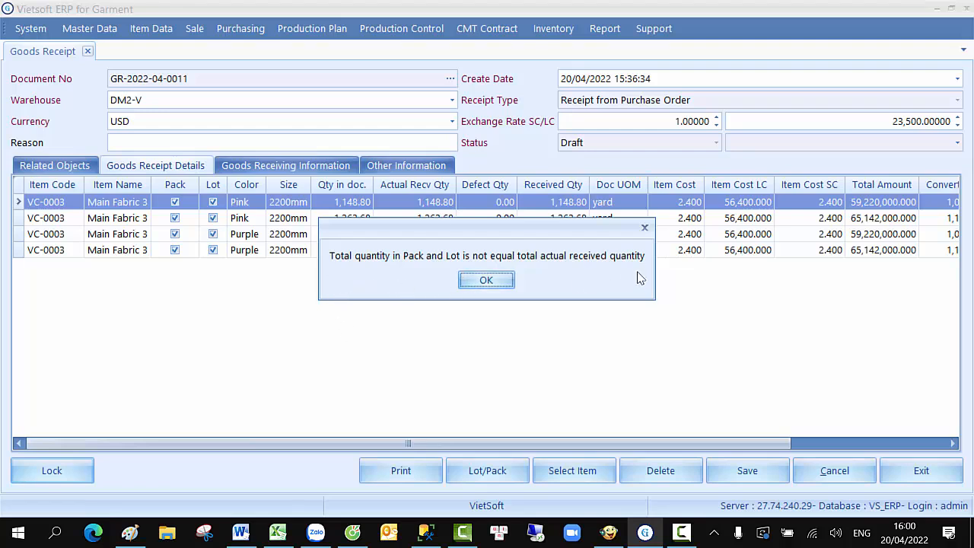
click(486, 280)
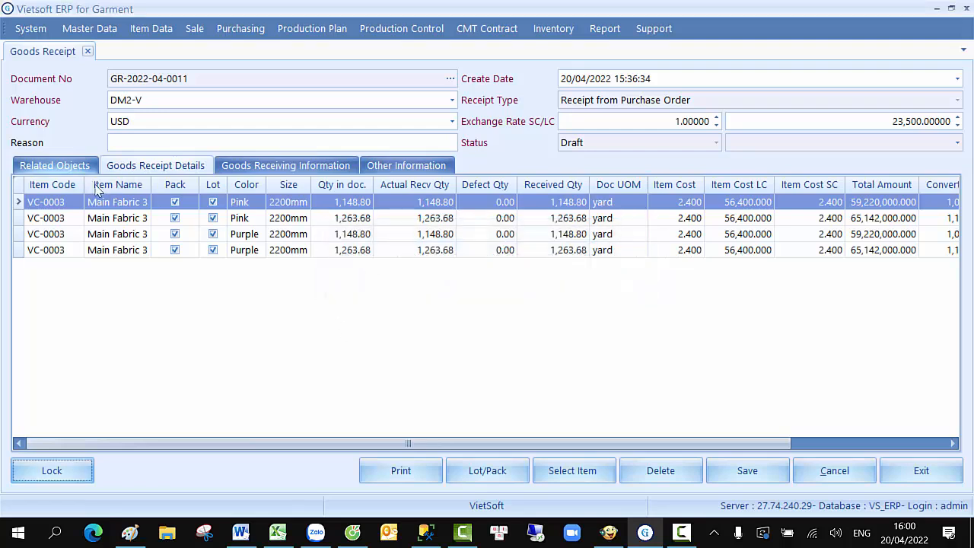
- Reopen the lot and pack entry, correct the quantity of Purple pack 875 to 412.48 and save the packs
click(514, 471)
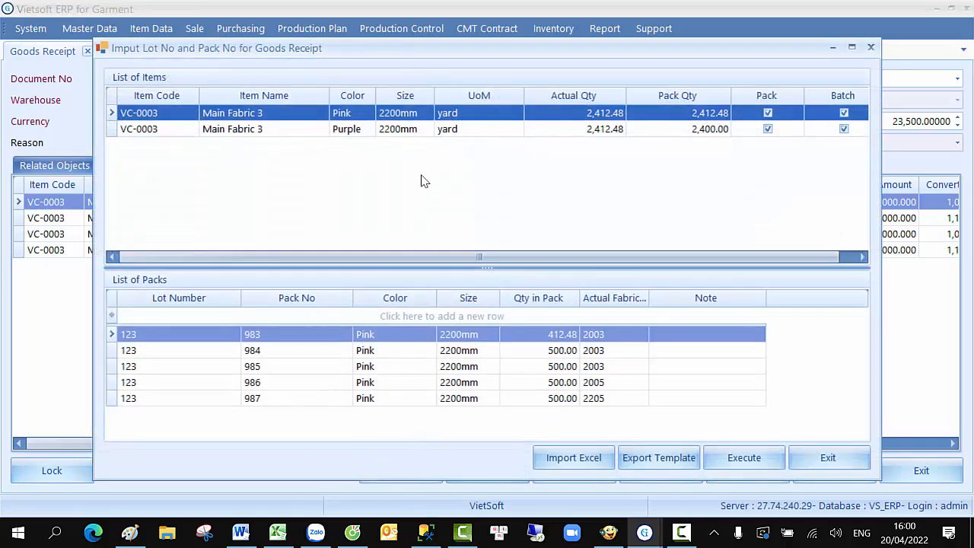
click(471, 131)
click(542, 334)
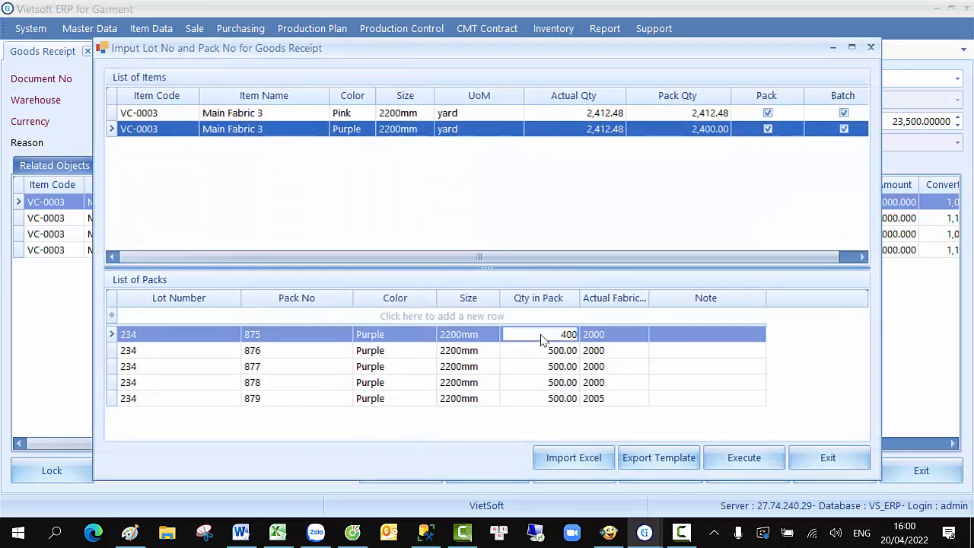
drag(548, 334, 617, 334)
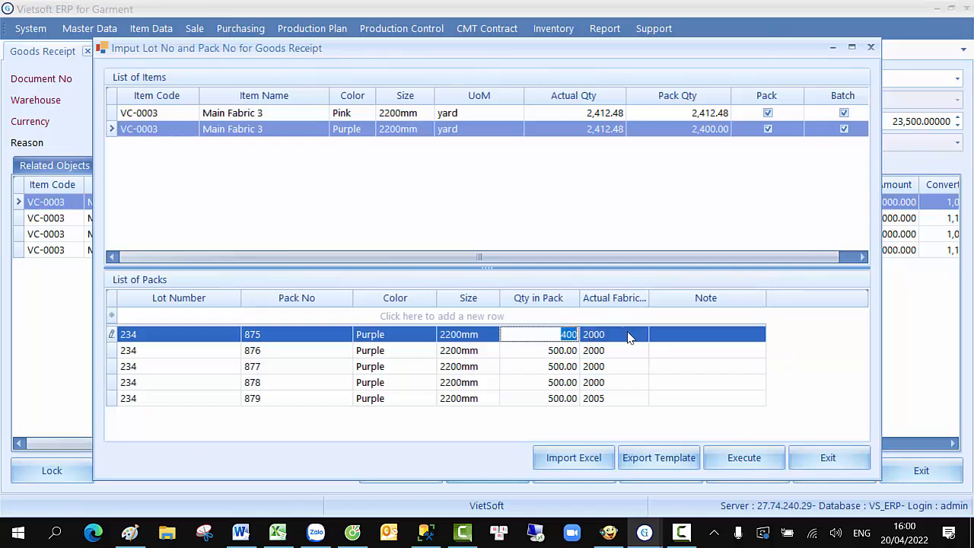
text(412.48)
key(Tab)
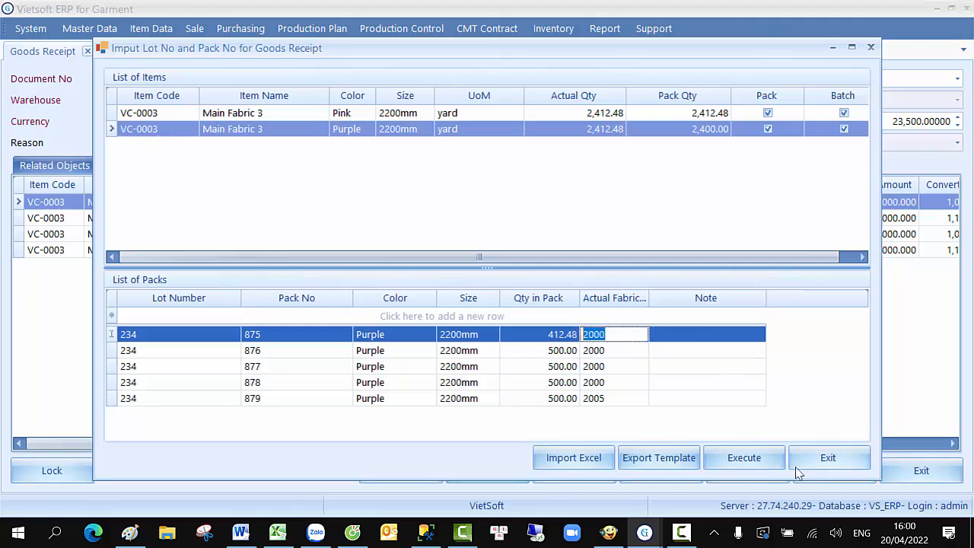
click(744, 462)
- Lock the fabric goods receipt
click(54, 469)
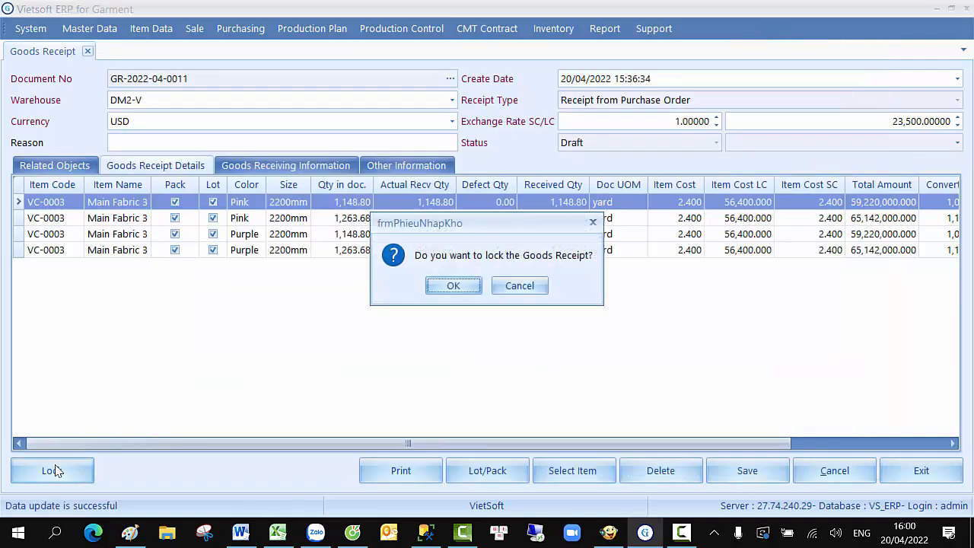
click(451, 286)
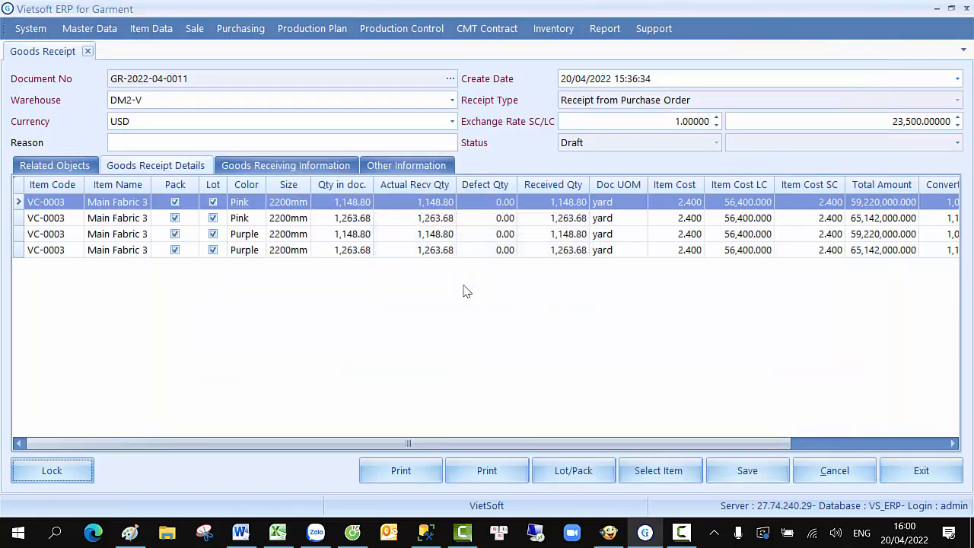
click(472, 285)
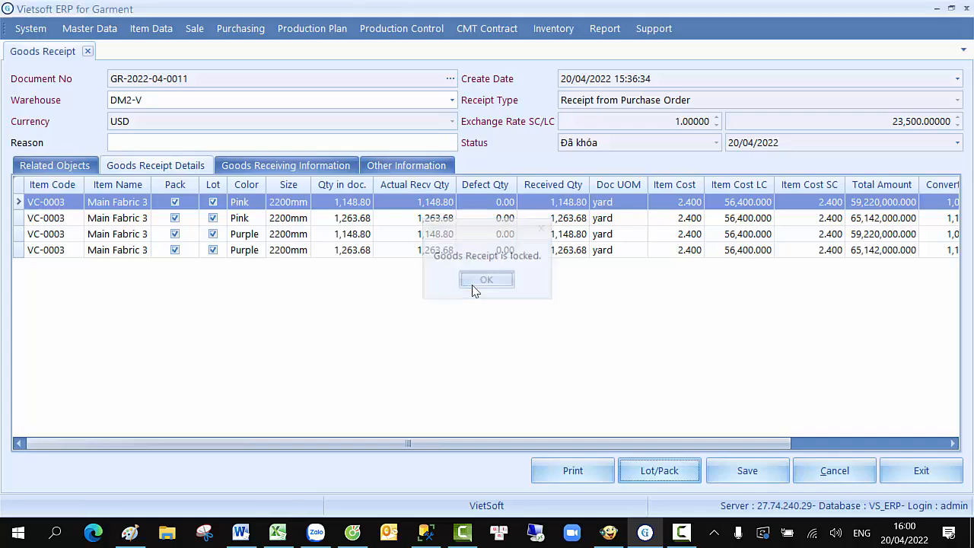
mouse_move(683, 535)
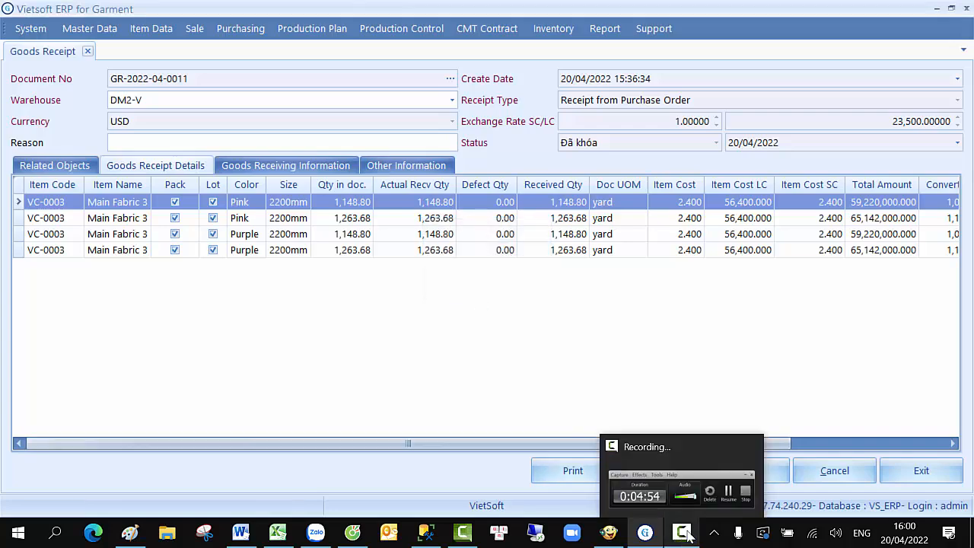
click(729, 507)
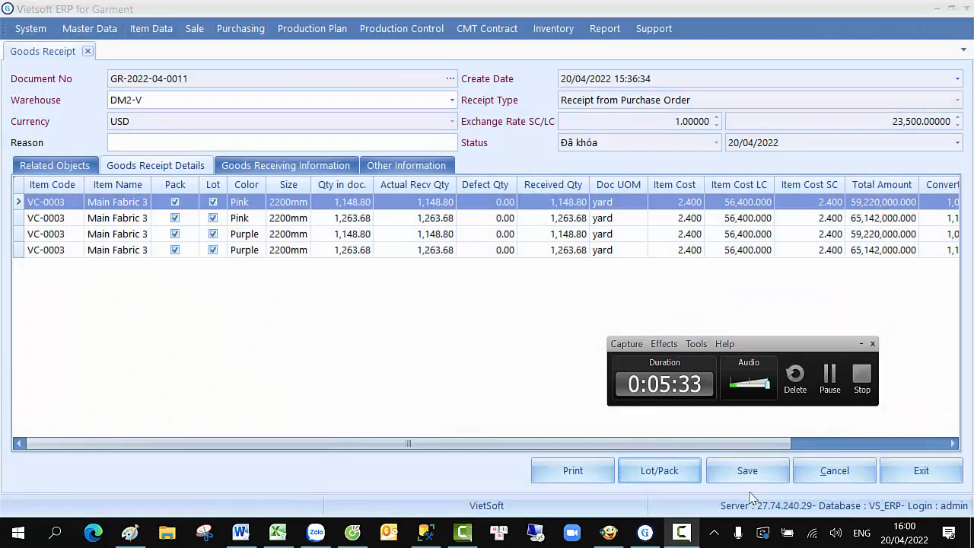
click(862, 375)
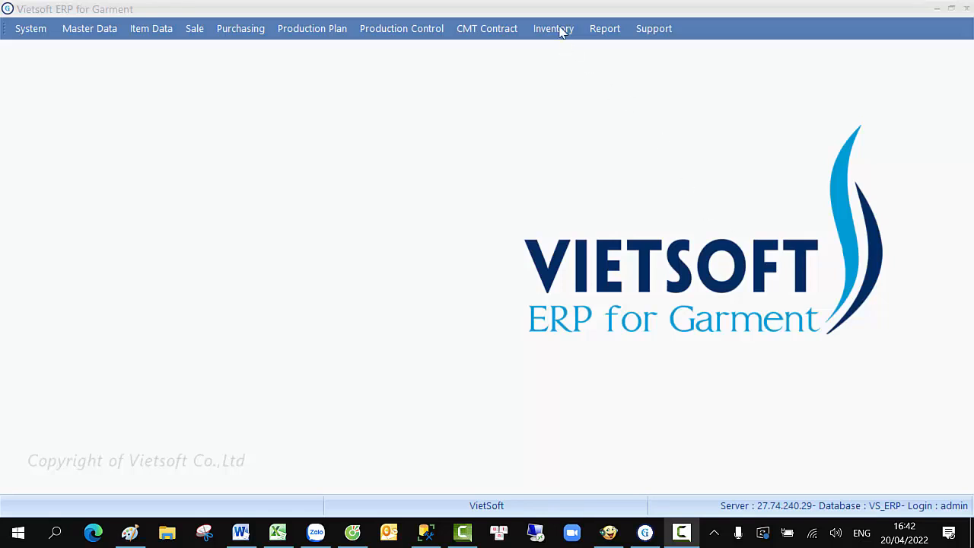
- Start a new goods receipt for warehouse DM2-PL with receipt type Material Receipt for CMT Contract
click(561, 29)
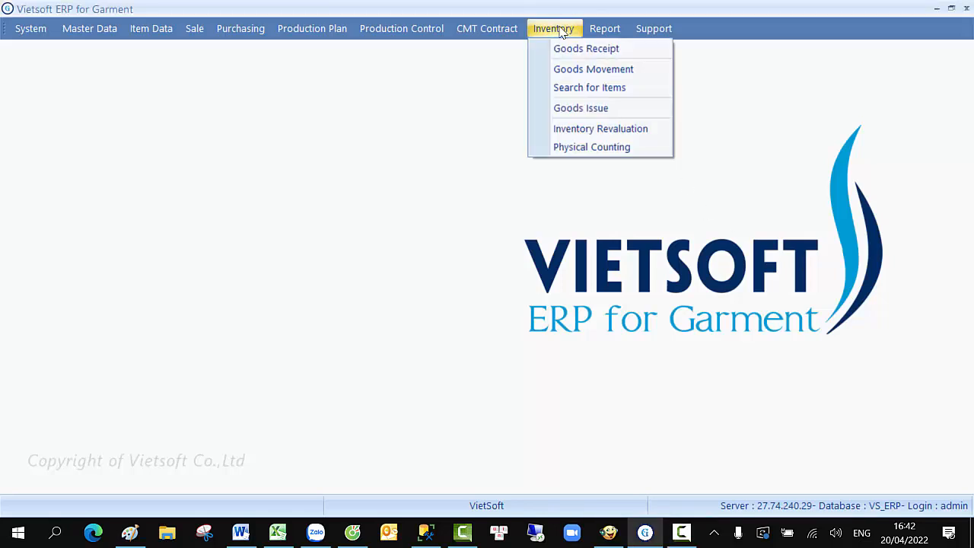
click(560, 48)
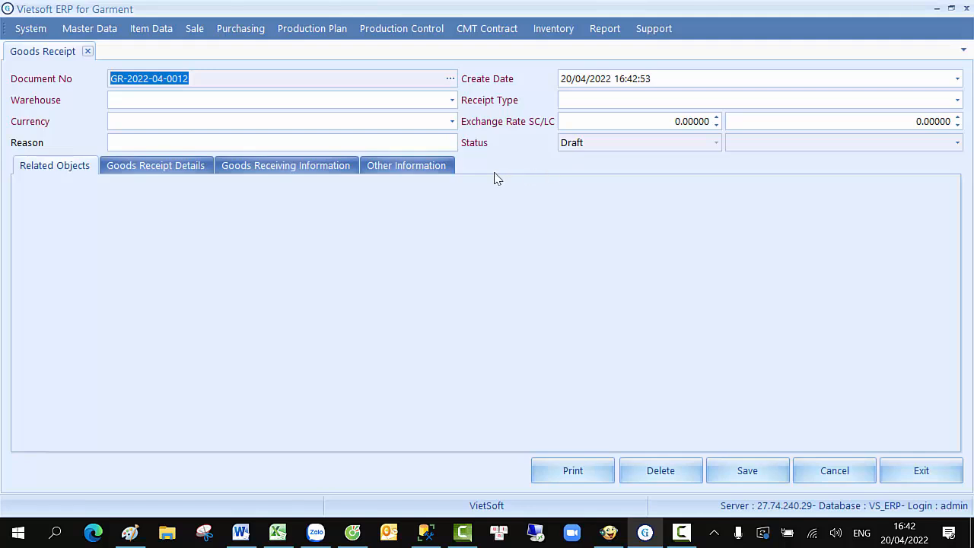
click(452, 100)
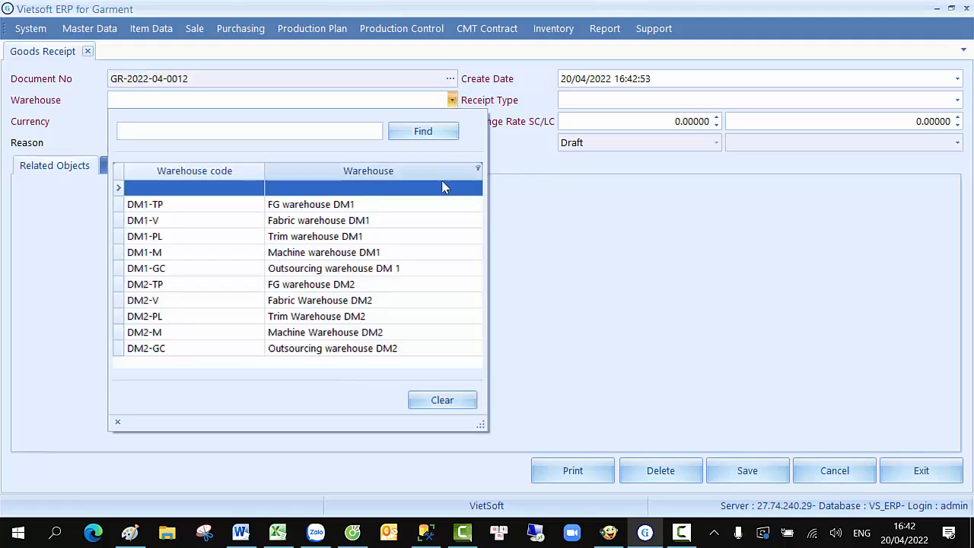
click(394, 316)
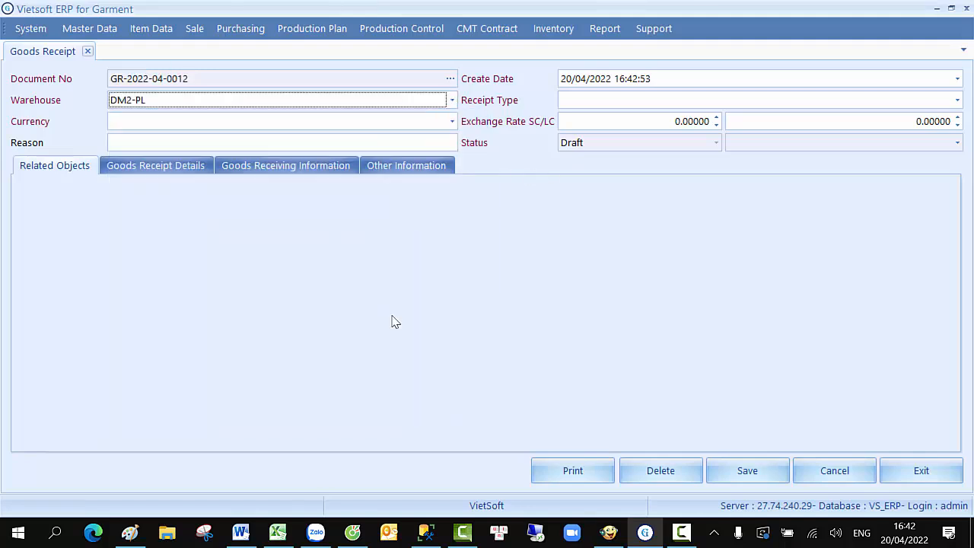
click(641, 103)
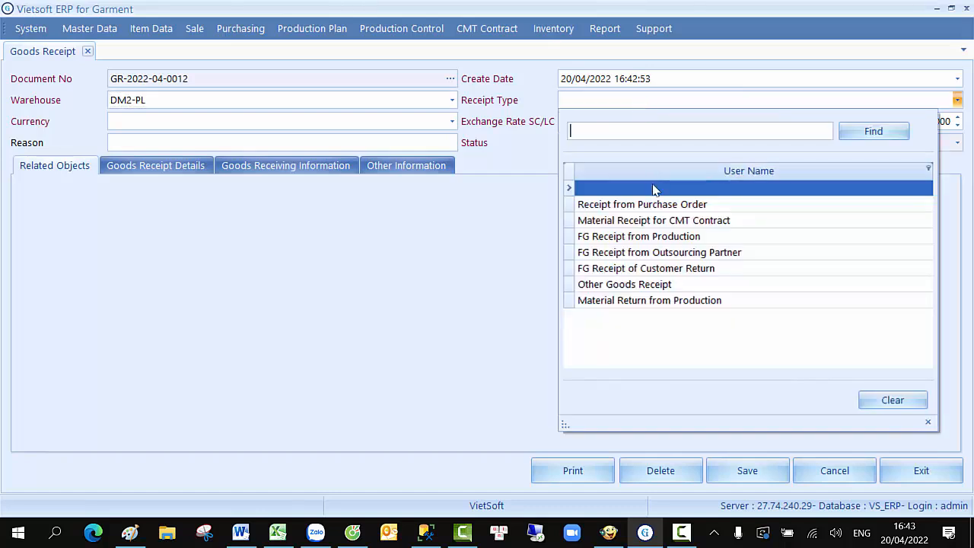
click(656, 221)
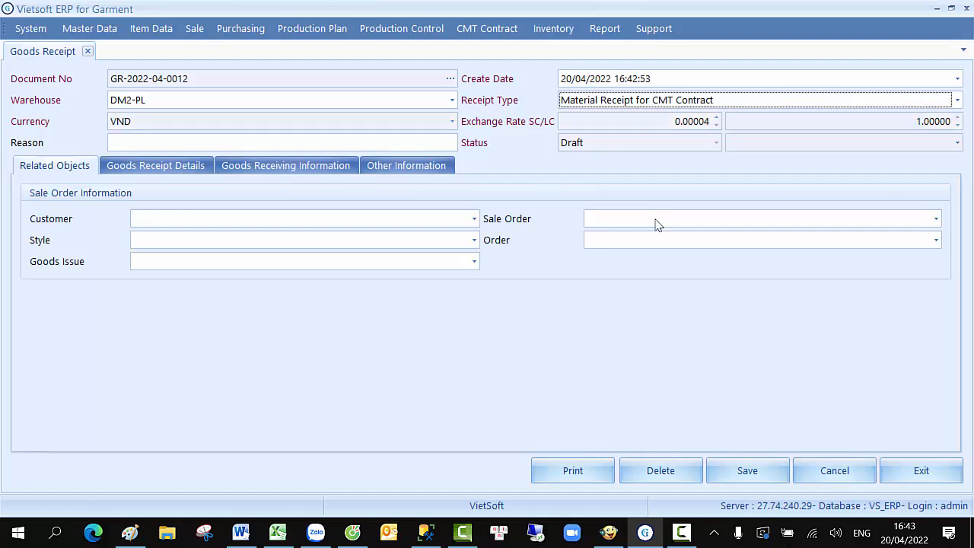
click(474, 219)
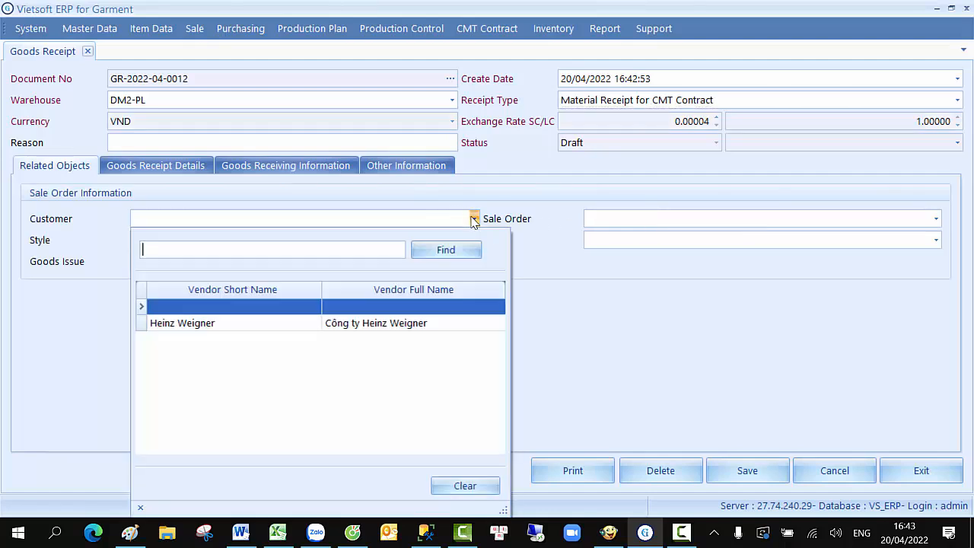
click(433, 324)
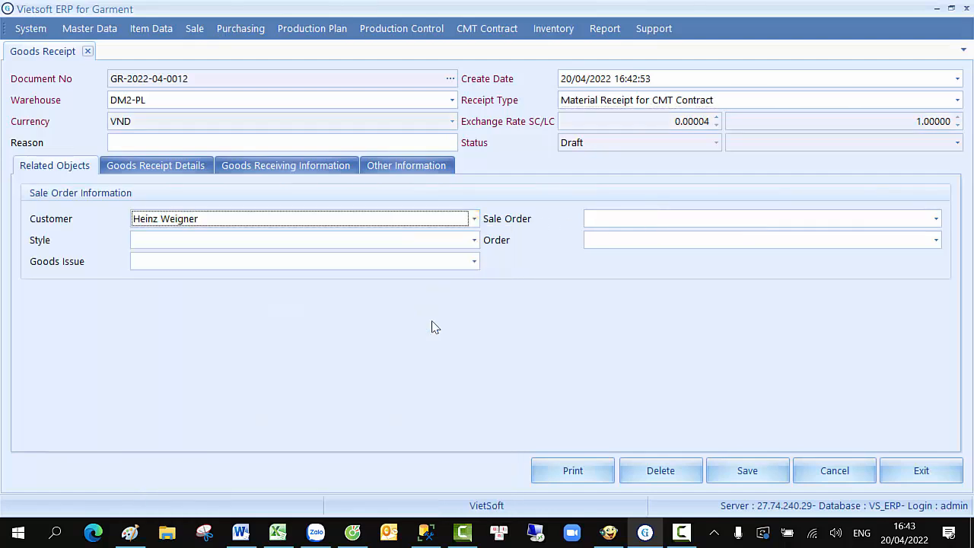
click(680, 220)
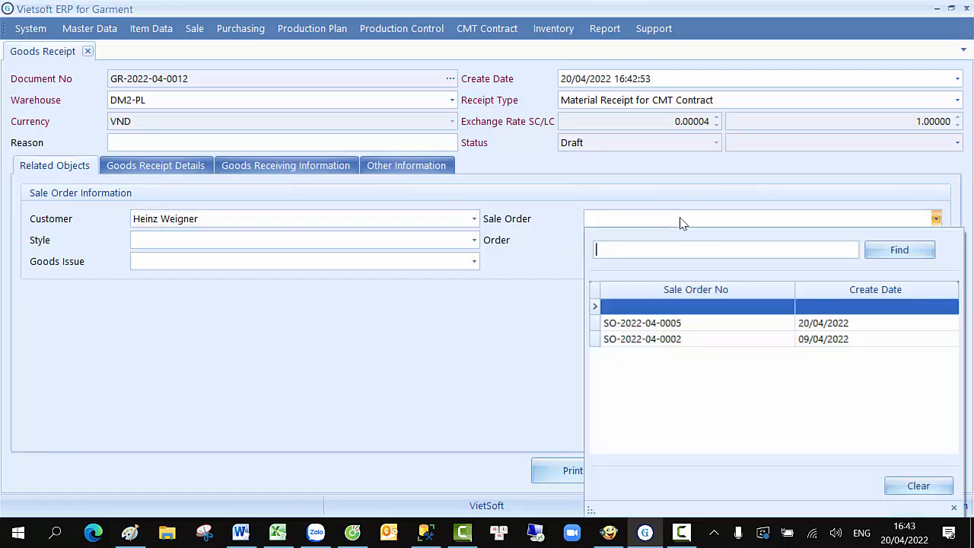
click(685, 323)
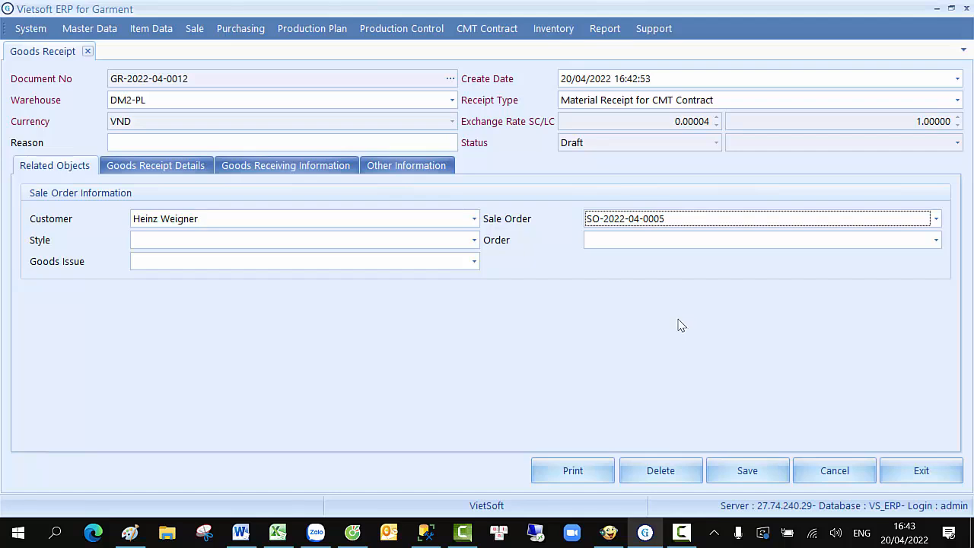
- Add all six Zipper 2 (PM-0009) lines, colors m and n in sizes 18, 20 and 22, to the receipt details and save the receipt
click(199, 171)
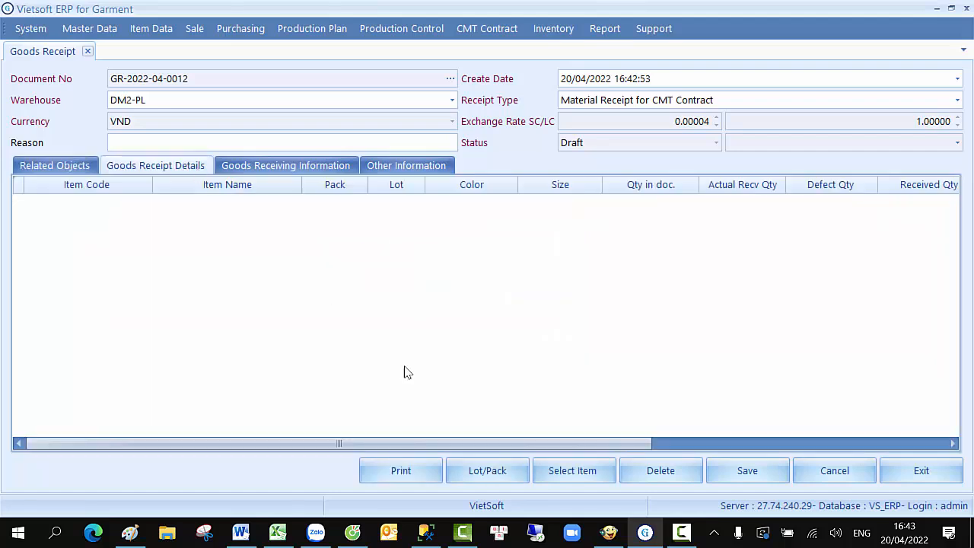
click(569, 472)
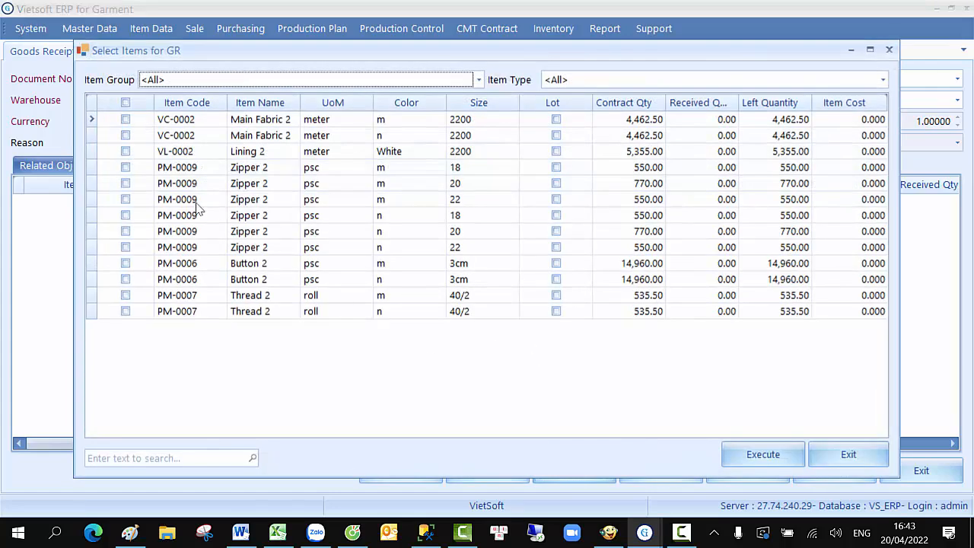
click(128, 169)
click(127, 184)
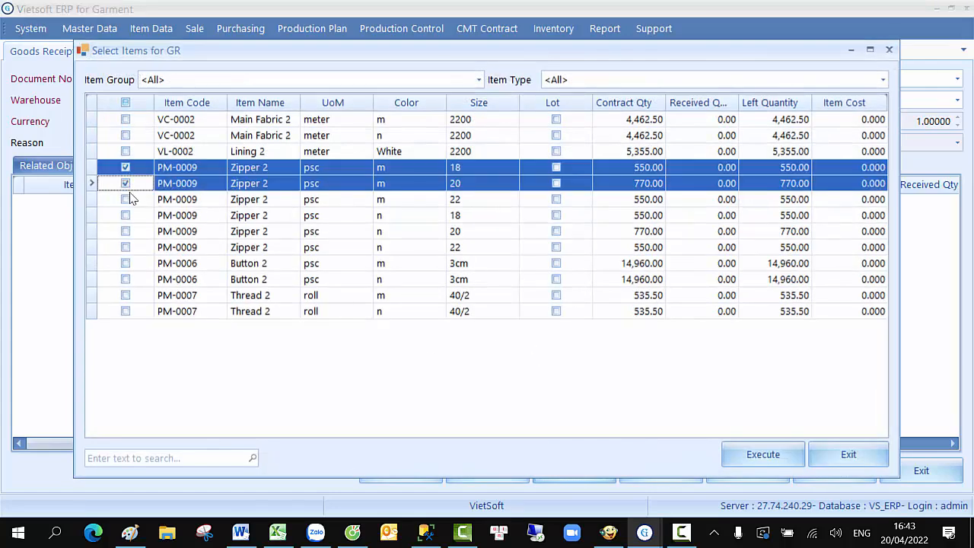
click(128, 200)
click(128, 200)
click(126, 216)
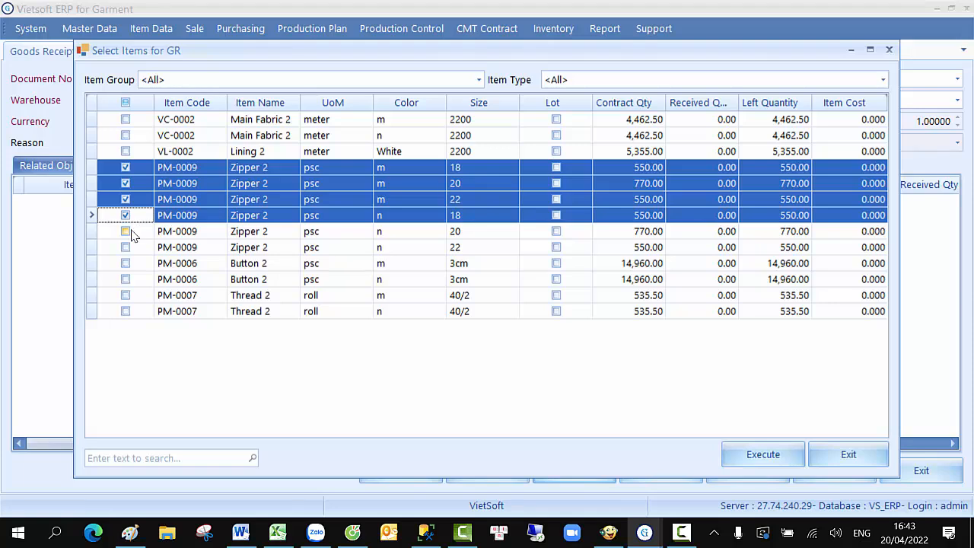
click(126, 231)
click(126, 247)
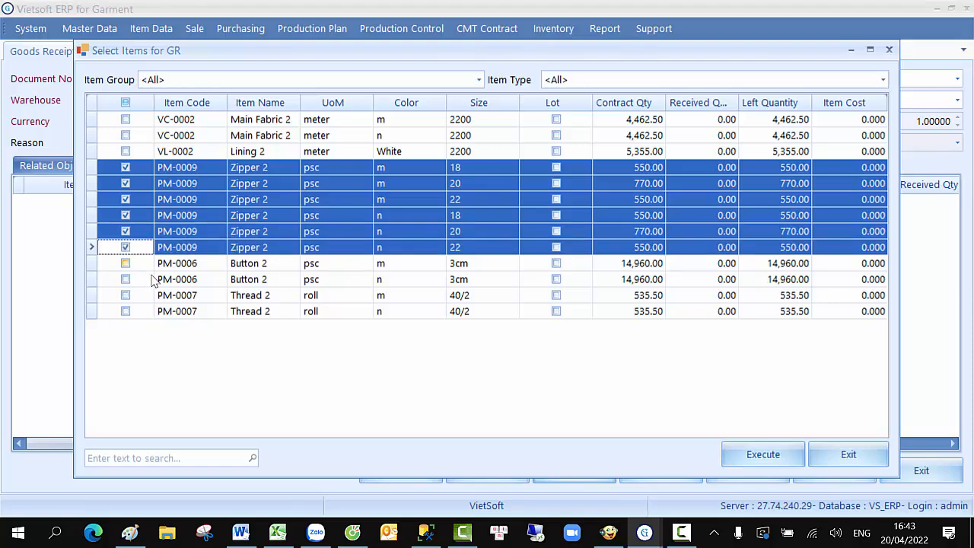
click(770, 455)
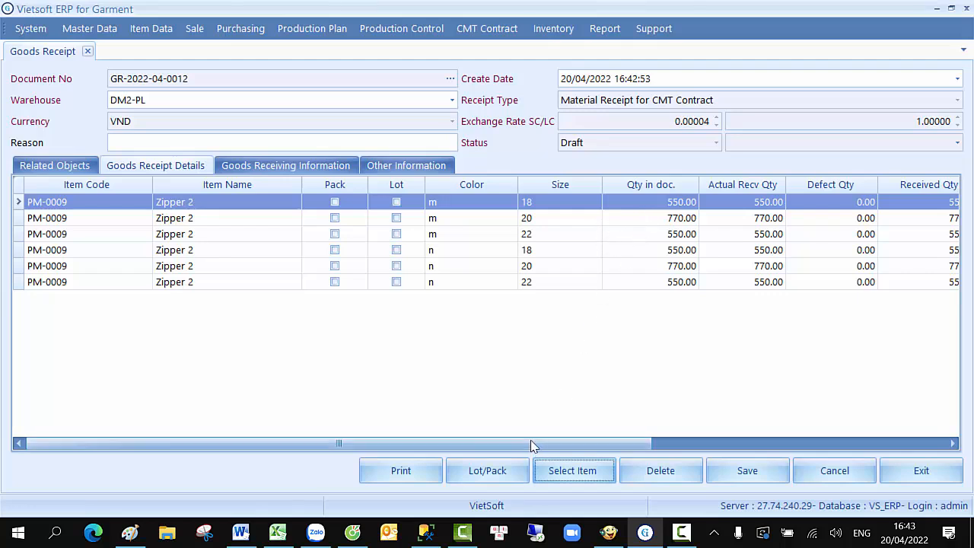
drag(531, 446, 845, 484)
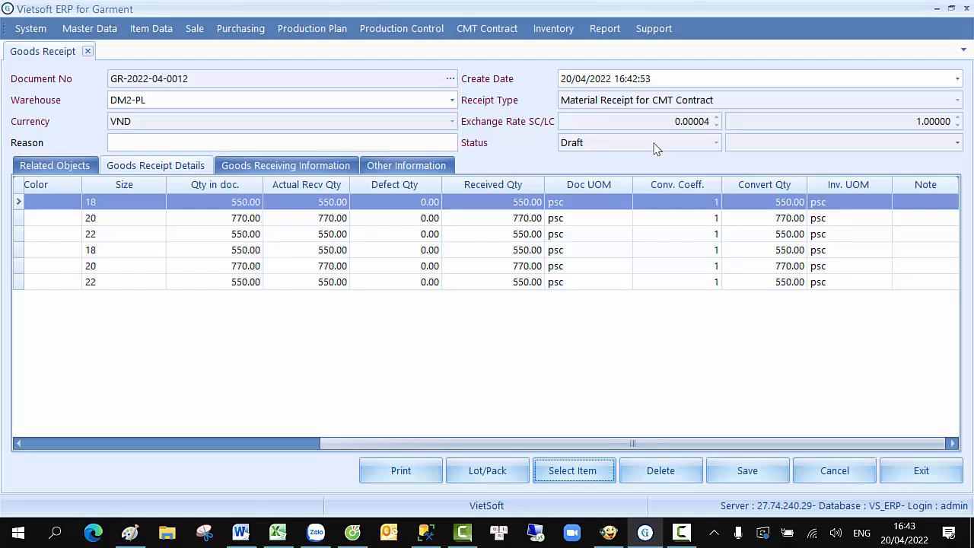
click(744, 472)
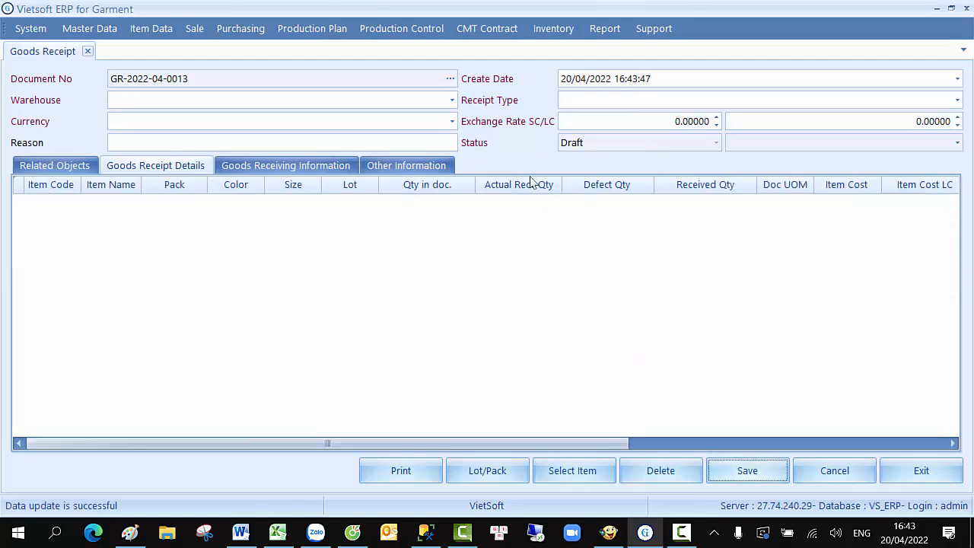
- Reopen the draft CMT material receipt for DM2-PL from the goods receipt list and lock it
click(450, 79)
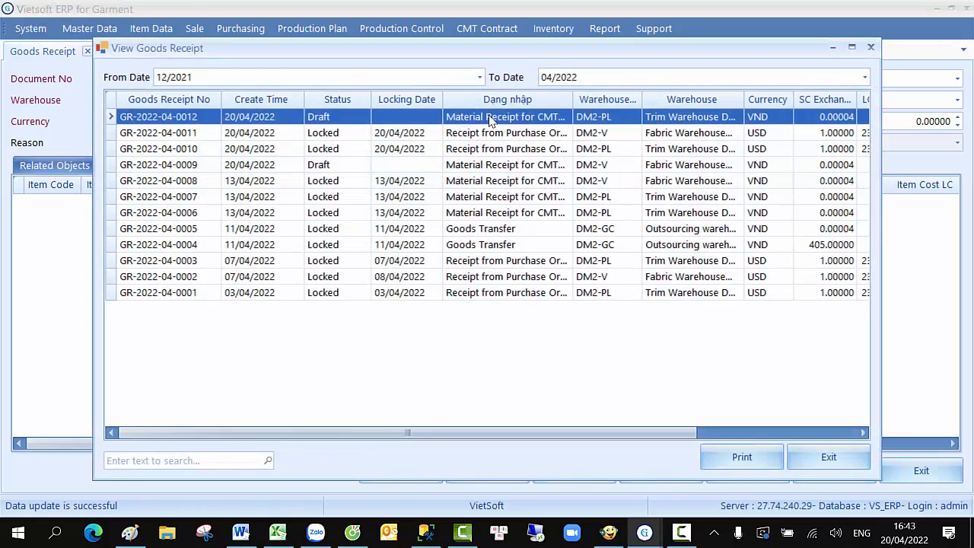
double_click(491, 120)
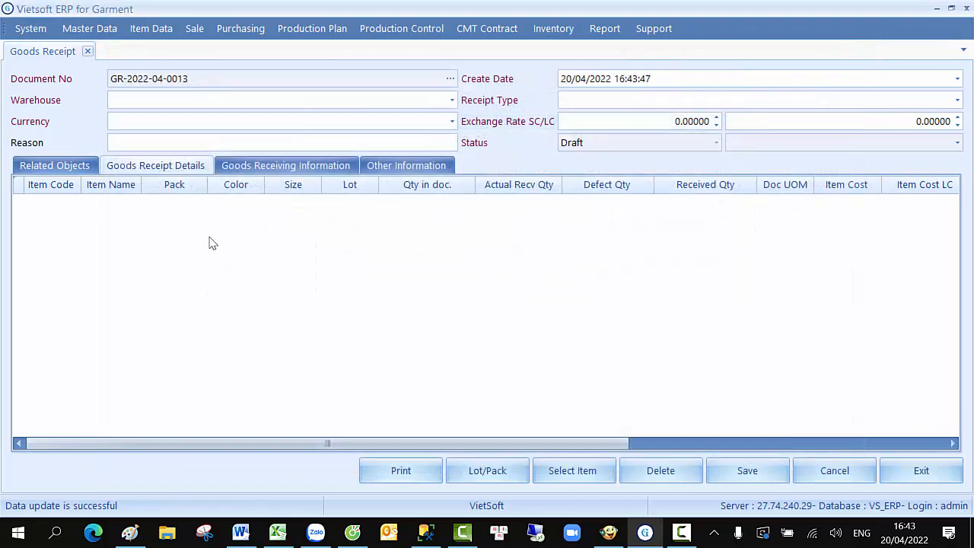
click(54, 165)
click(135, 166)
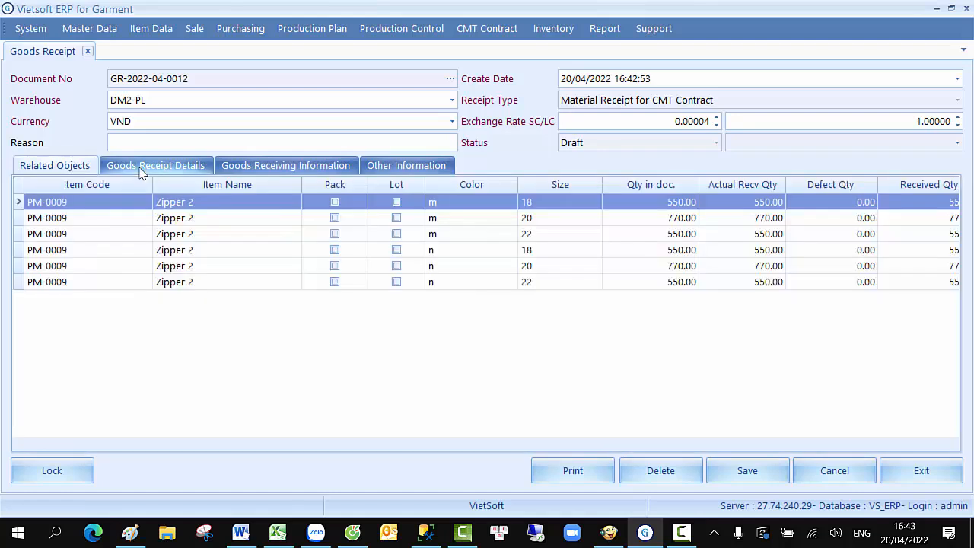
click(135, 265)
click(55, 477)
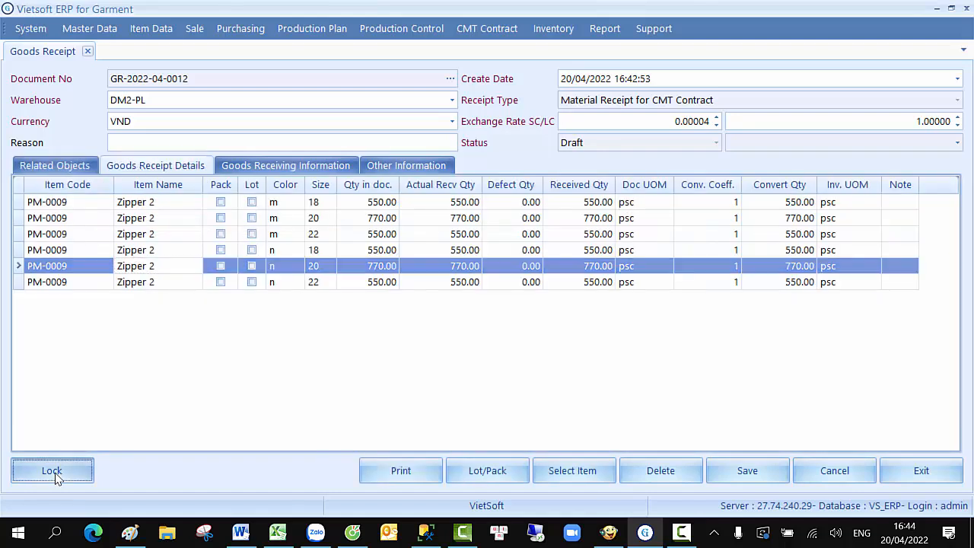
click(453, 285)
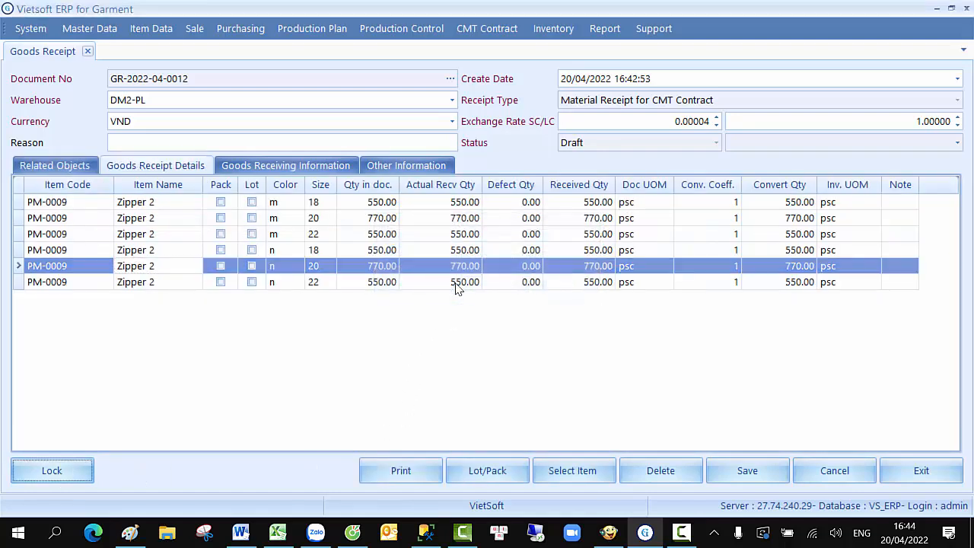
click(477, 283)
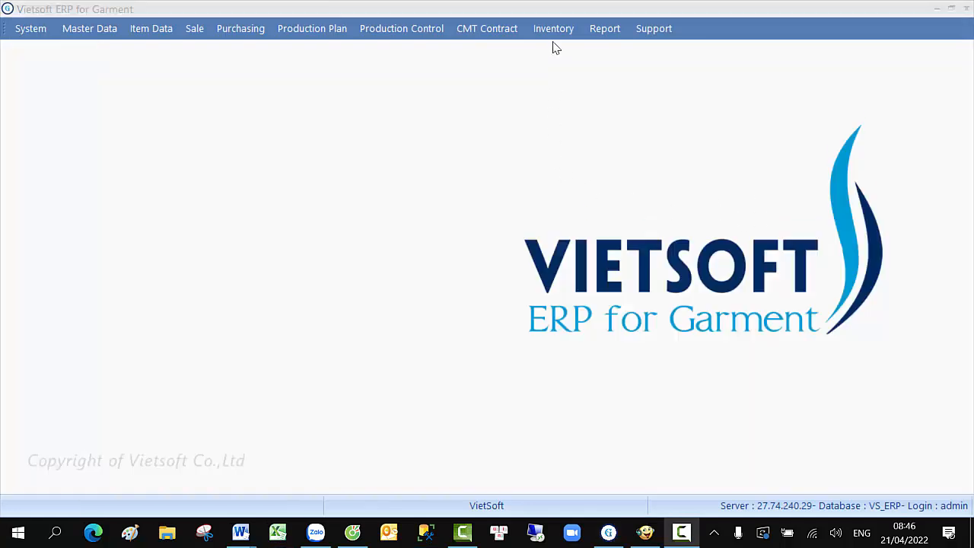
- Start a new goods issue for Trim Warehouse DM2 with issue type Material Issue to Production
click(553, 29)
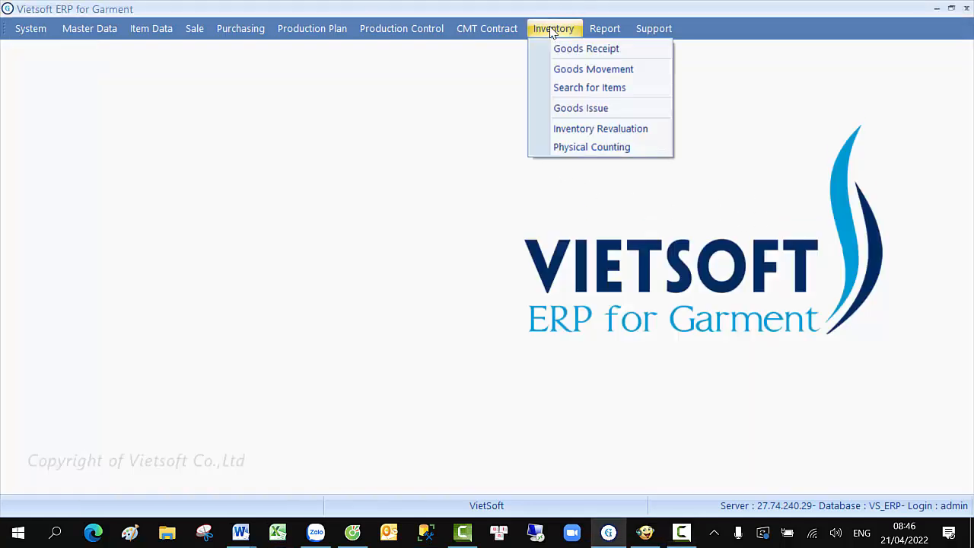
click(581, 109)
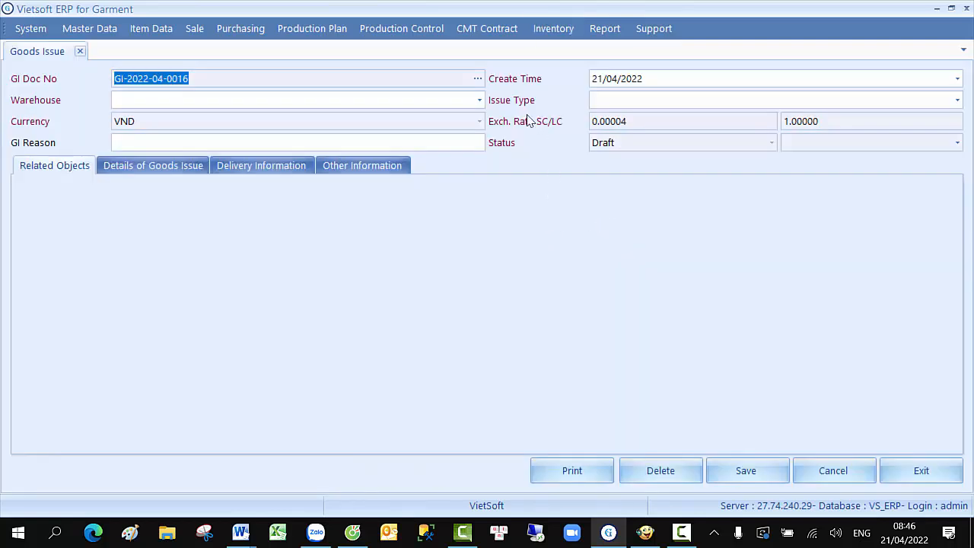
click(479, 99)
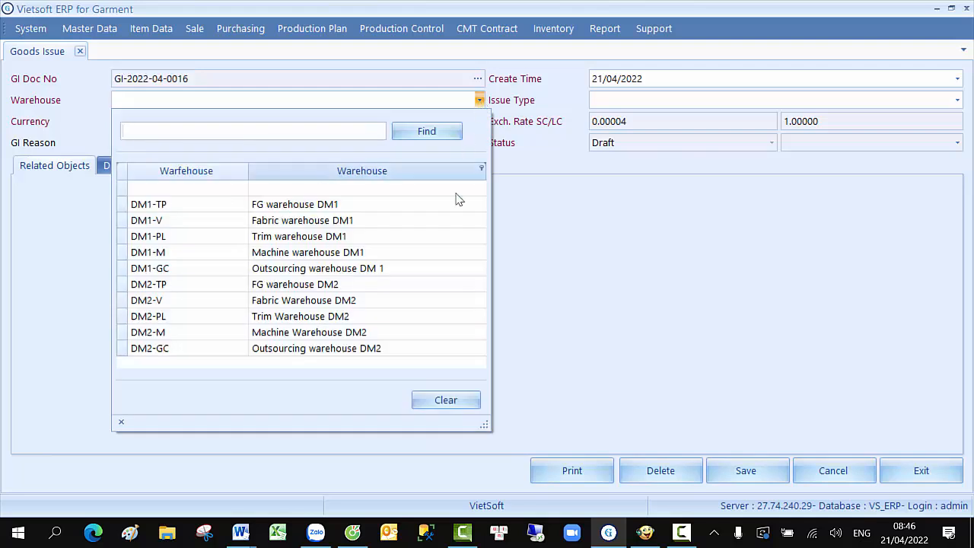
click(420, 317)
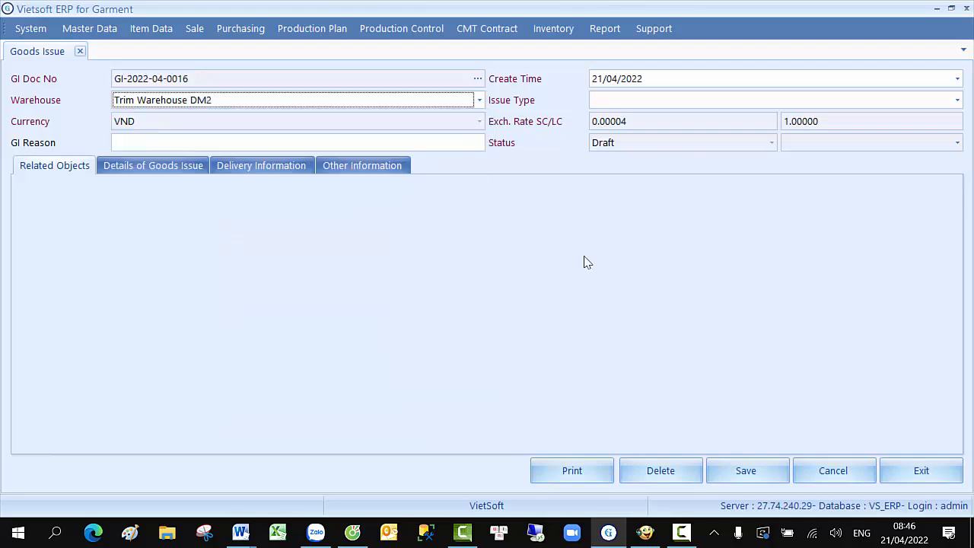
click(671, 104)
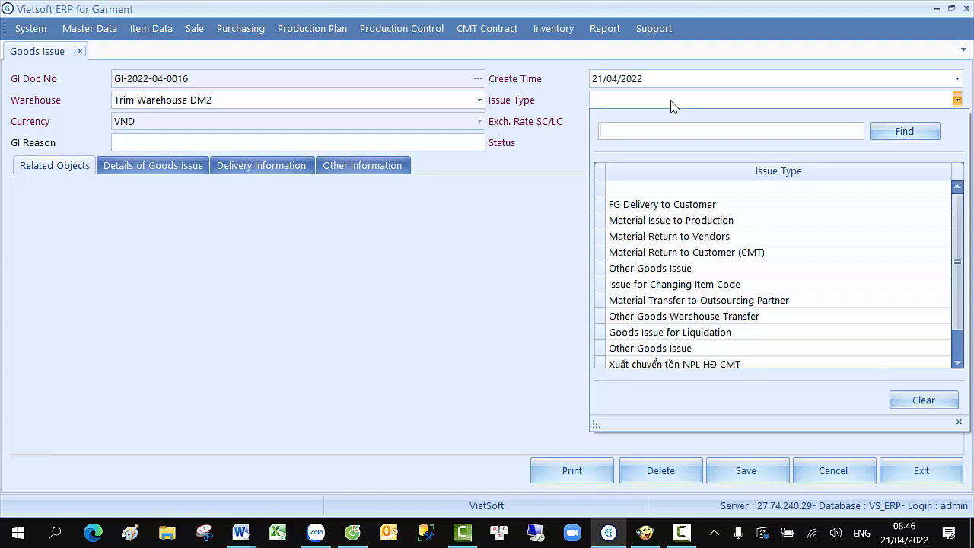
click(691, 220)
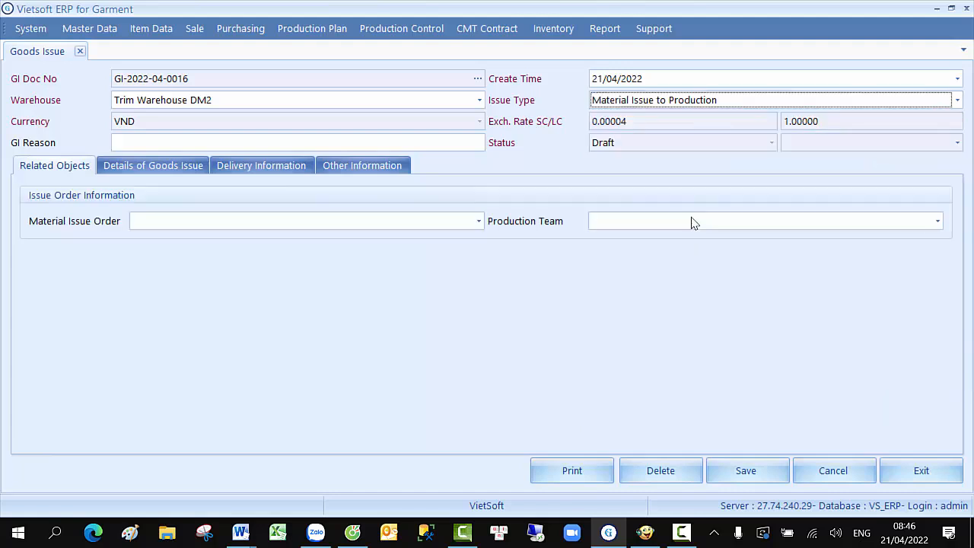
- Link the goods issue to its material issue order and assign it to production team Sewing team 3 DM2
click(478, 221)
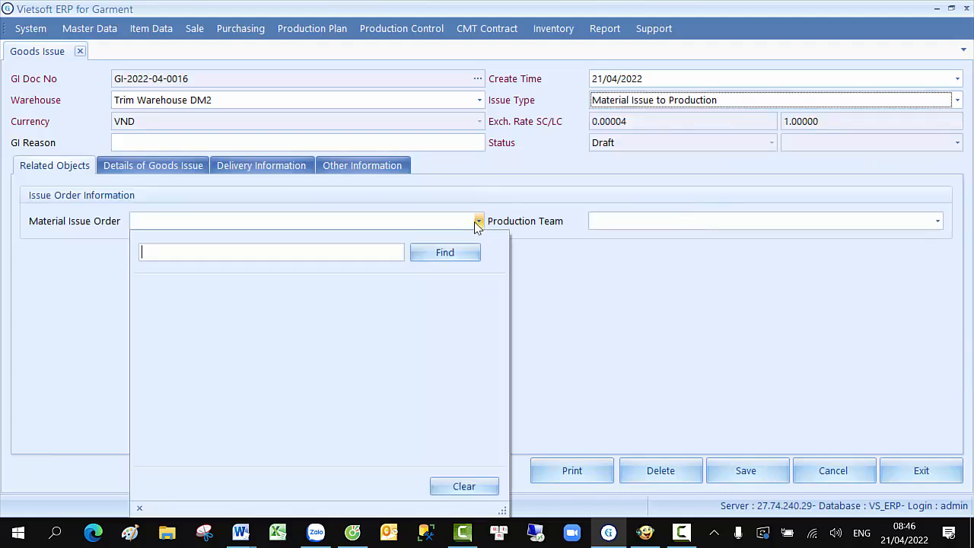
click(434, 327)
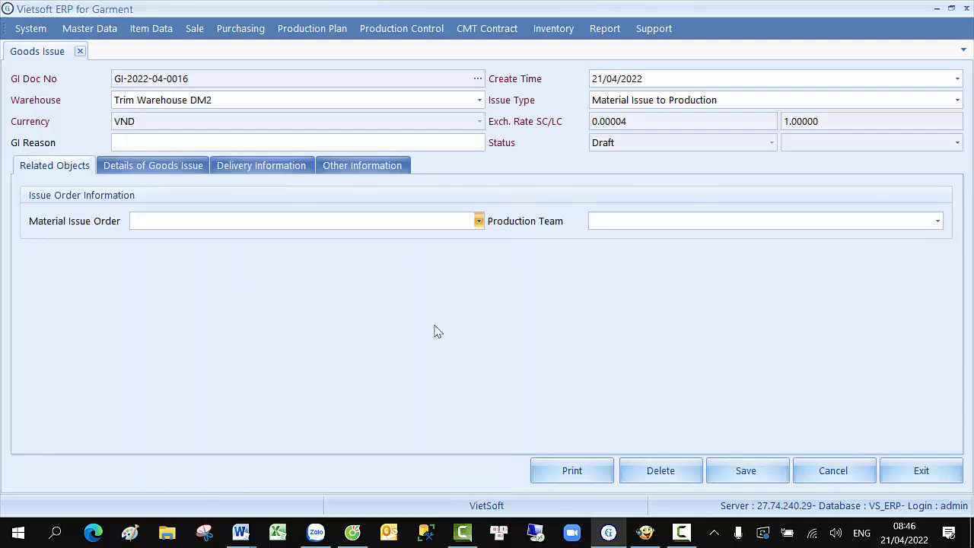
click(667, 221)
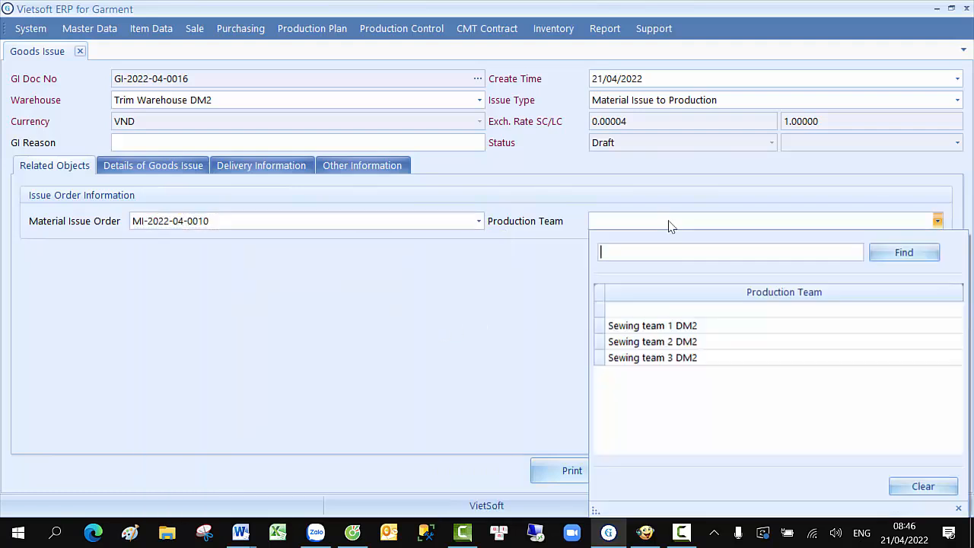
click(668, 361)
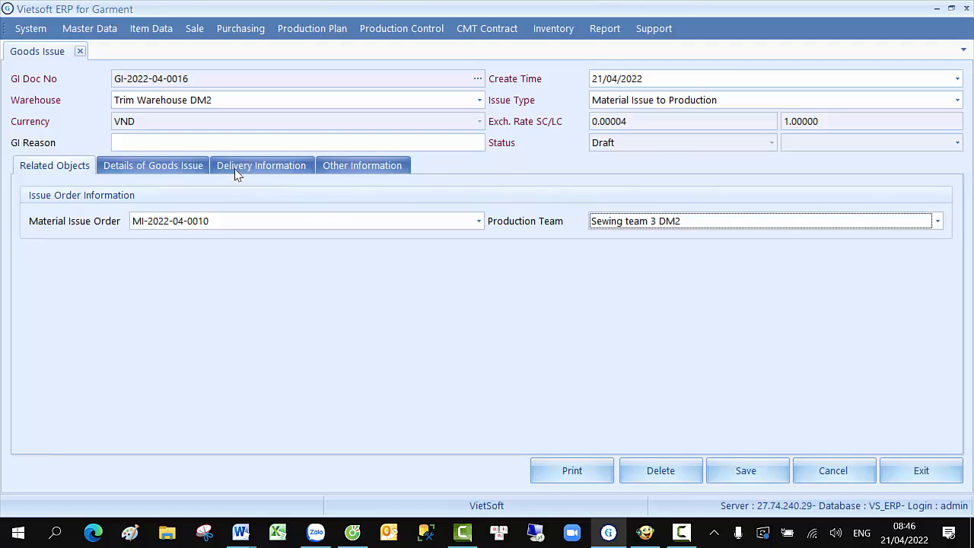
- Widen the Item Code, Issue Qty and Issued Qty columns in the saved item-selection grid, and add Zipper 2, Button 2 and Thread 2 to the issue
click(174, 166)
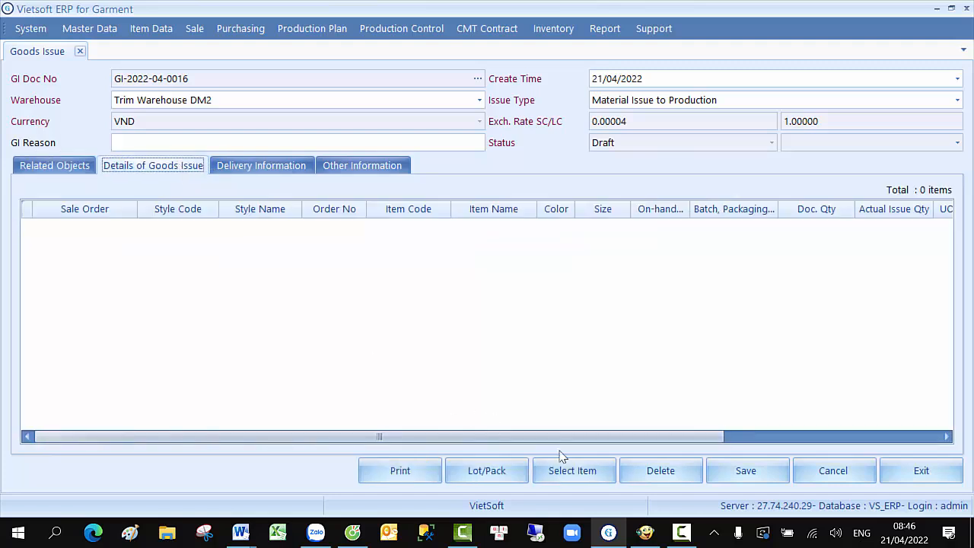
click(578, 472)
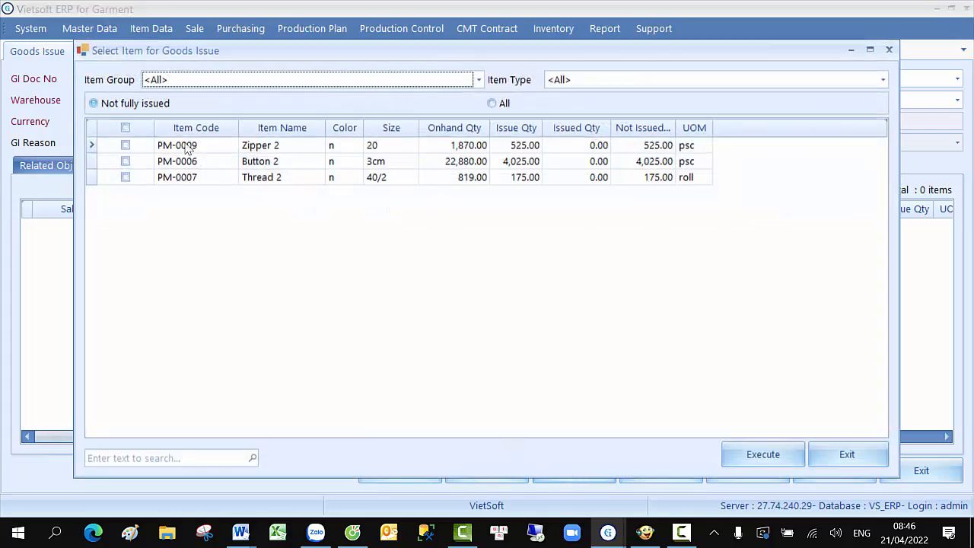
drag(541, 127, 607, 127)
drag(674, 127, 701, 128)
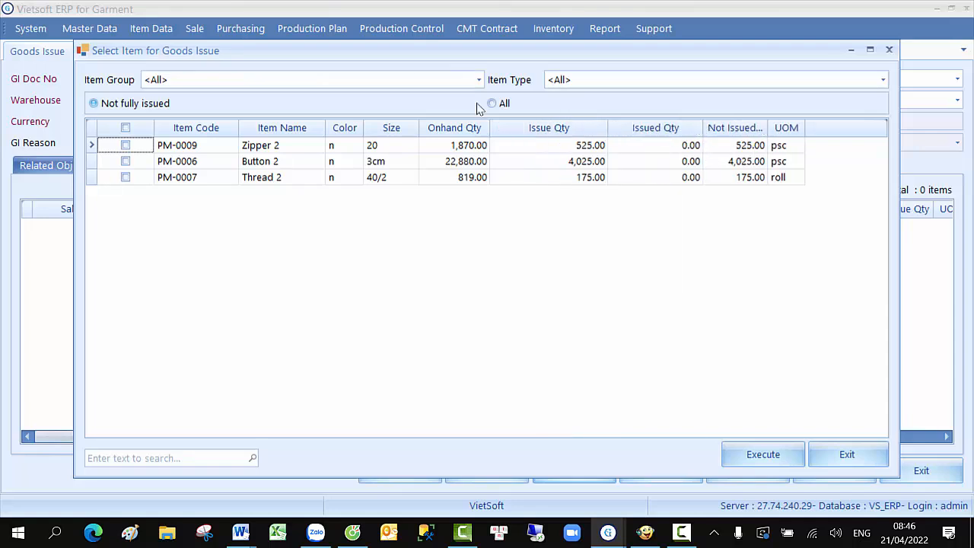
drag(239, 127, 273, 127)
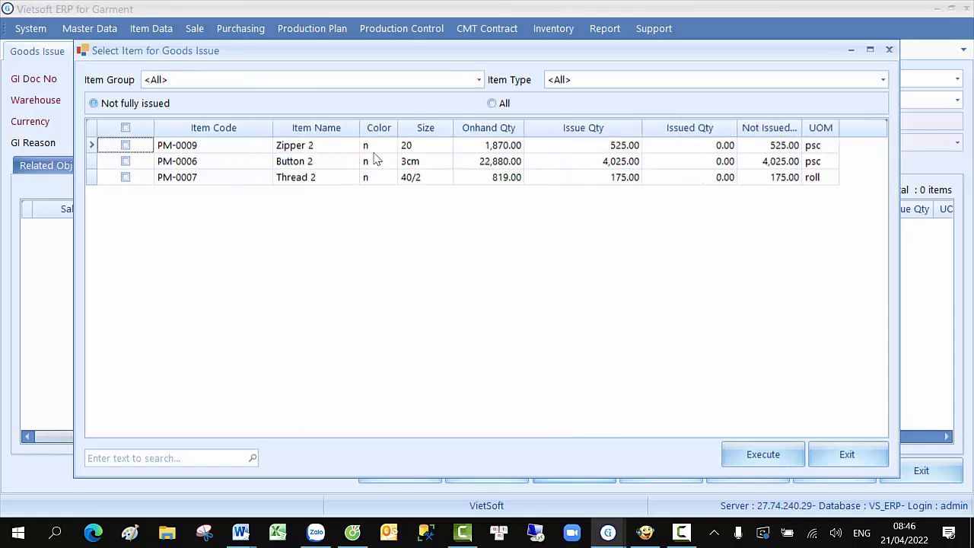
right_click(549, 130)
click(601, 380)
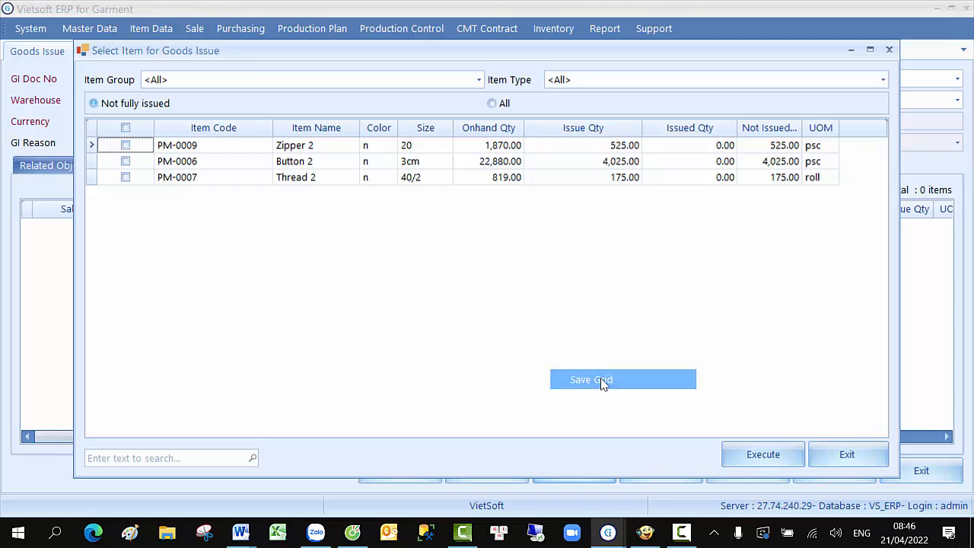
click(126, 127)
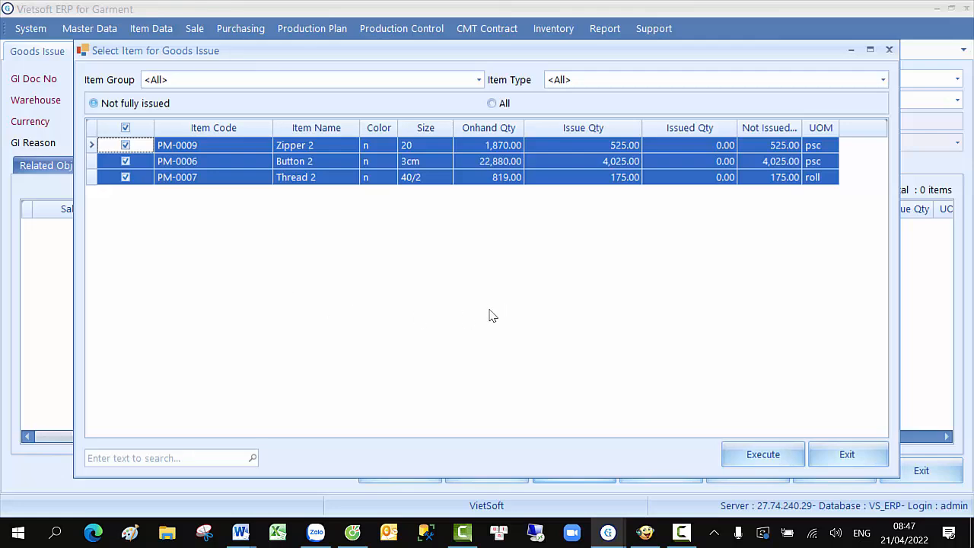
click(761, 457)
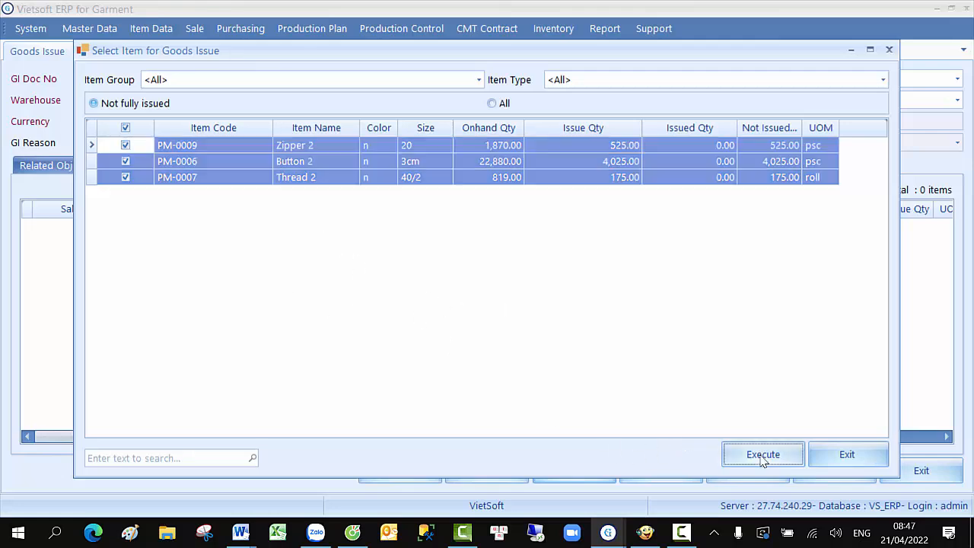
- Set the actual issue quantity of Zipper 2 to 300 and save the goods issue
scroll(708, 365, right, 5)
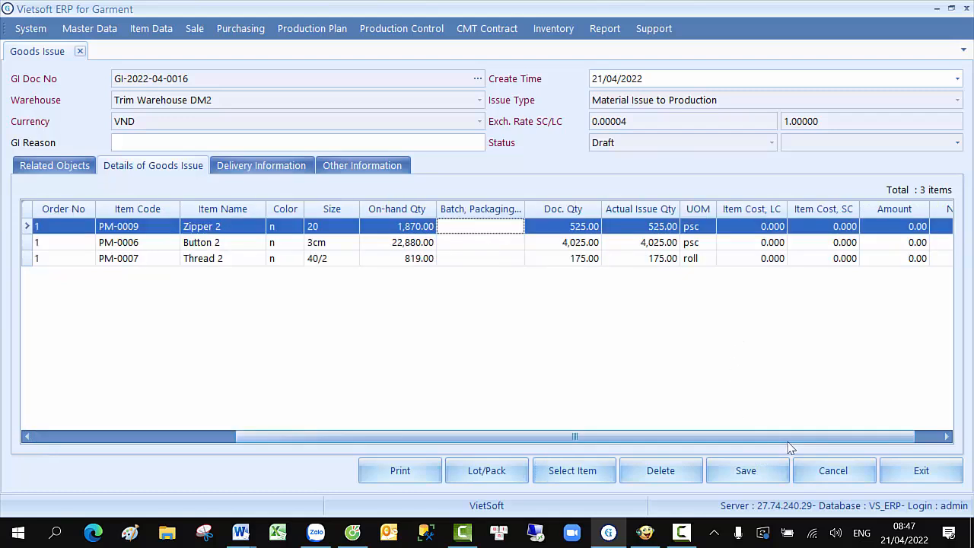
click(641, 228)
drag(650, 227, 692, 222)
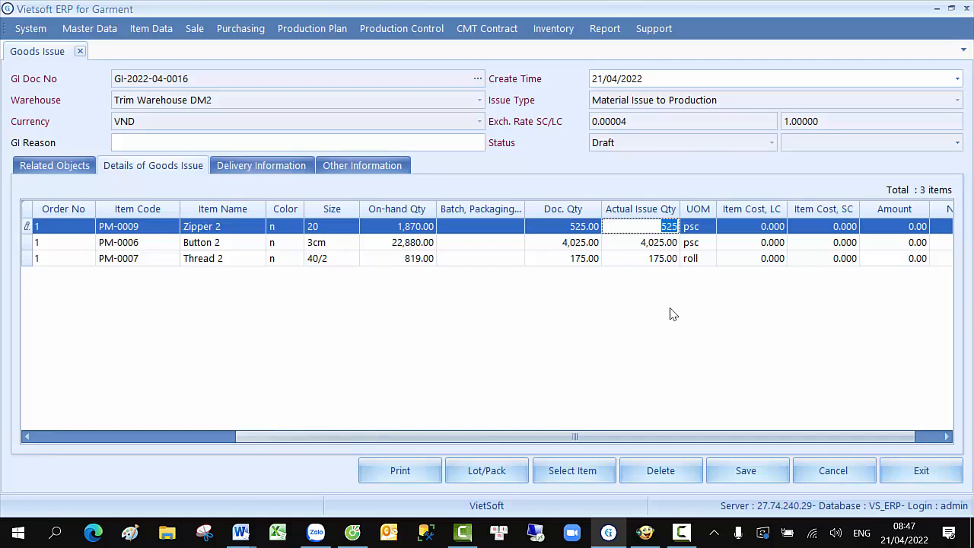
text(300)
click(627, 242)
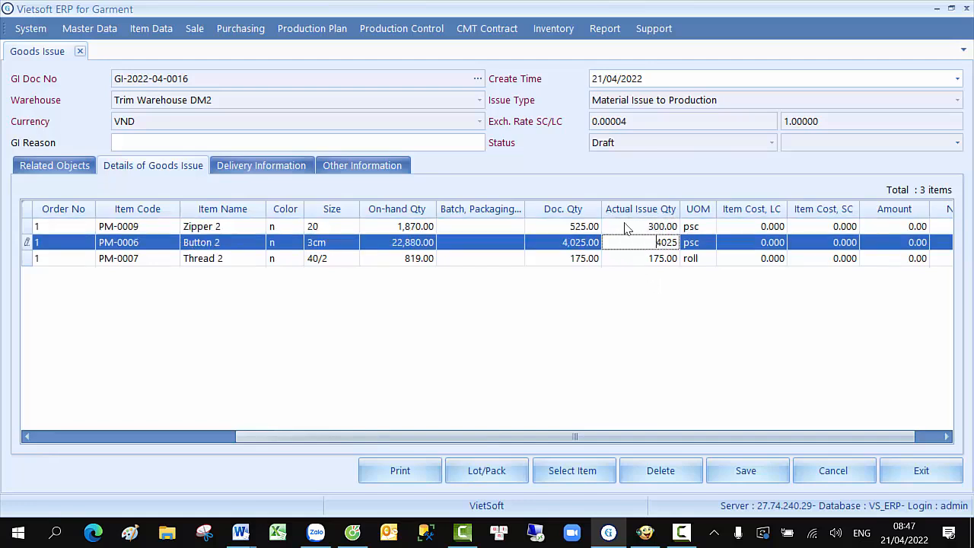
click(742, 472)
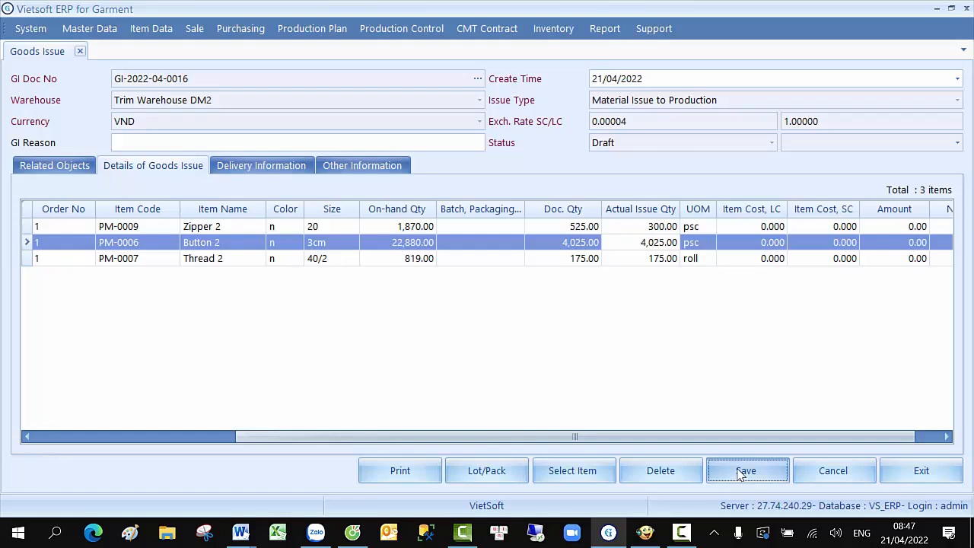
- Reopen the newly saved Material Issue to Production document from the goods issue list and lock it
click(477, 79)
double_click(483, 115)
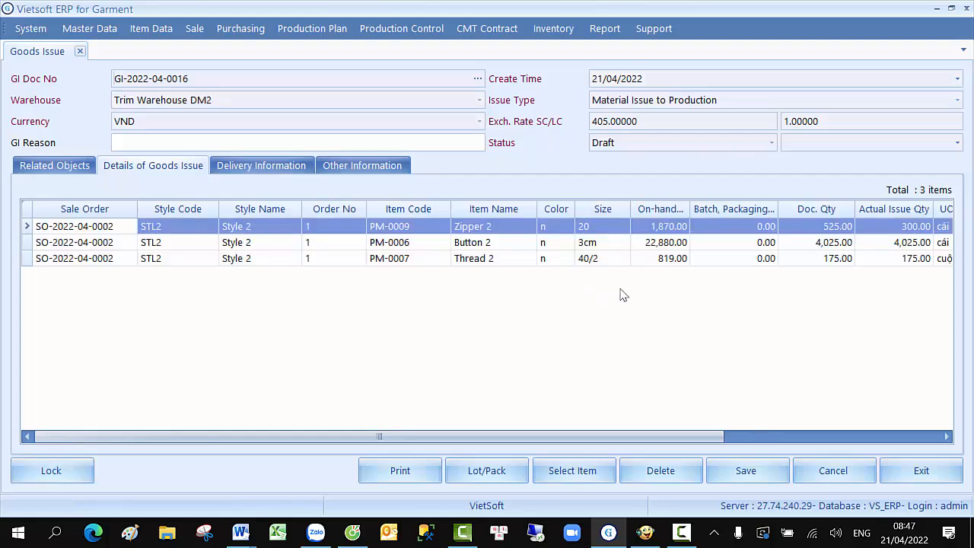
click(42, 477)
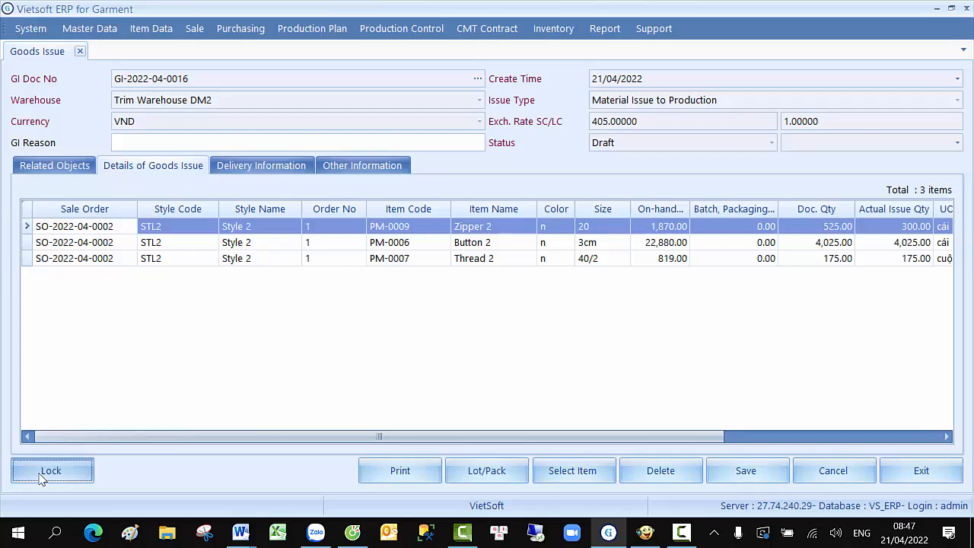
click(42, 478)
click(452, 291)
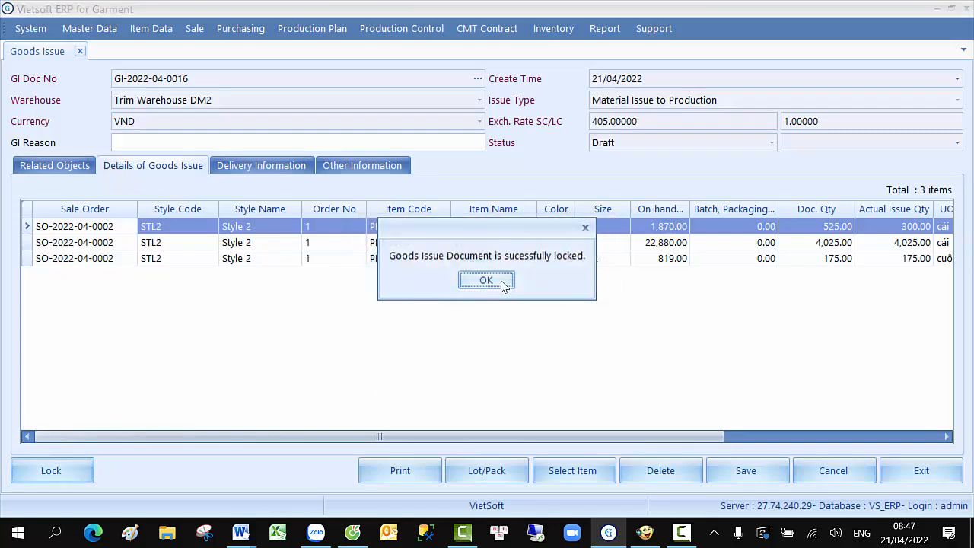
click(486, 280)
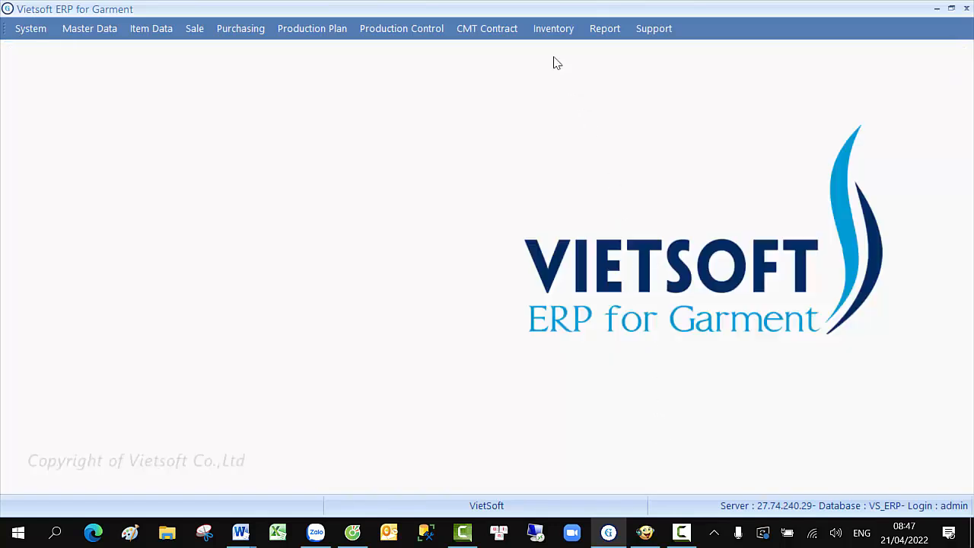
click(552, 28)
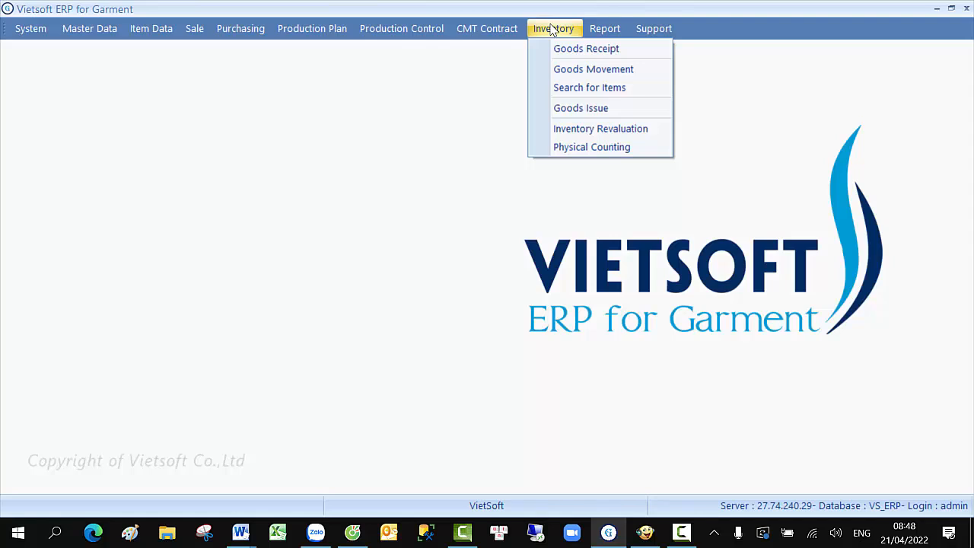
click(587, 113)
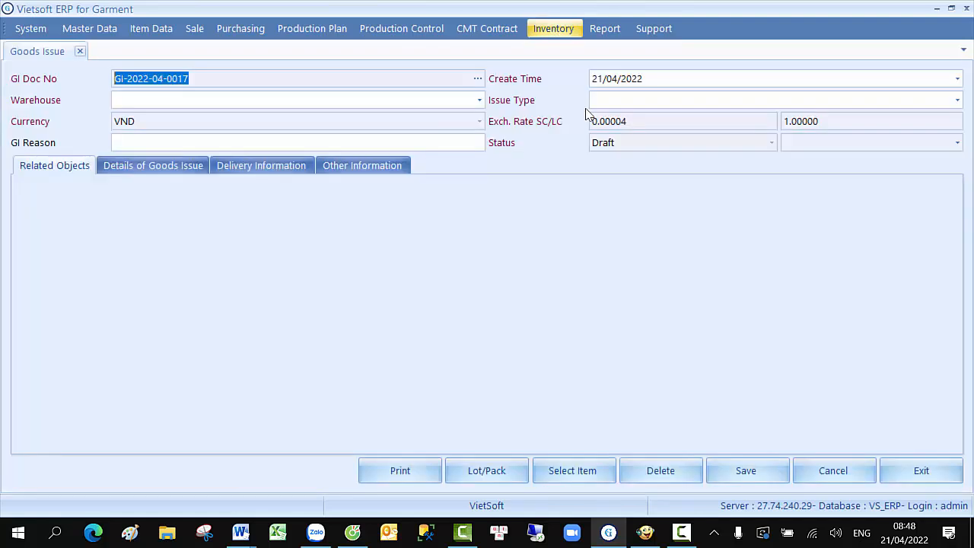
click(479, 100)
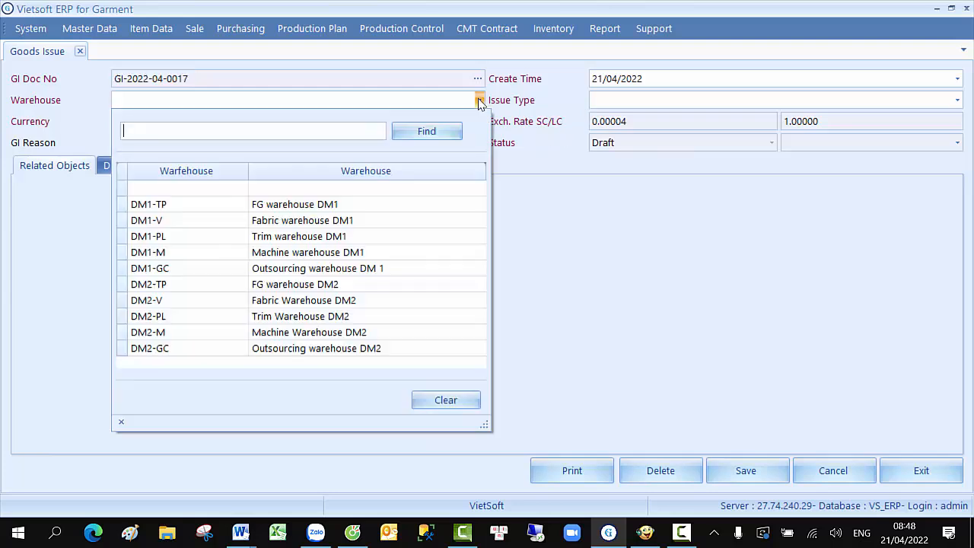
click(408, 318)
click(689, 105)
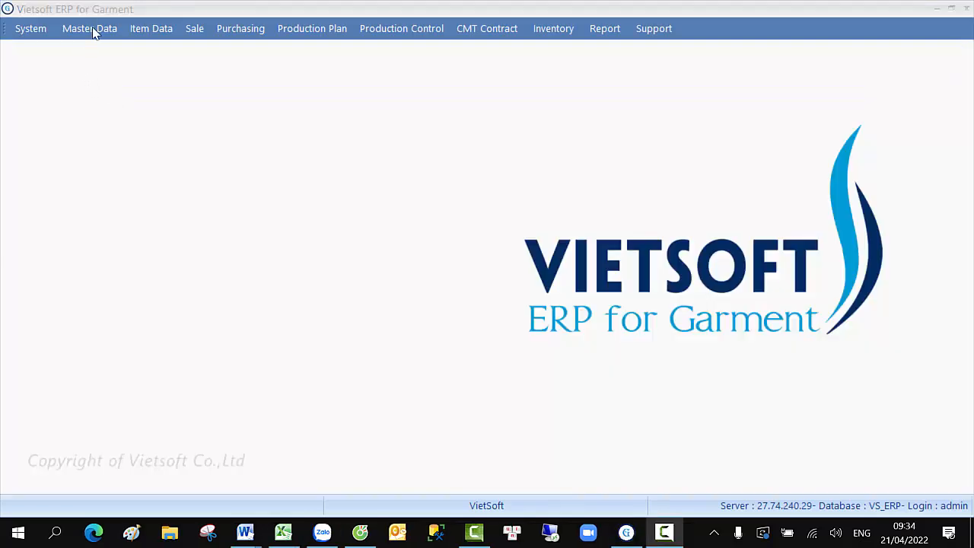
- Open the list of warehouses and check which partner is assigned to Outsourcing warehouse DM2
click(93, 30)
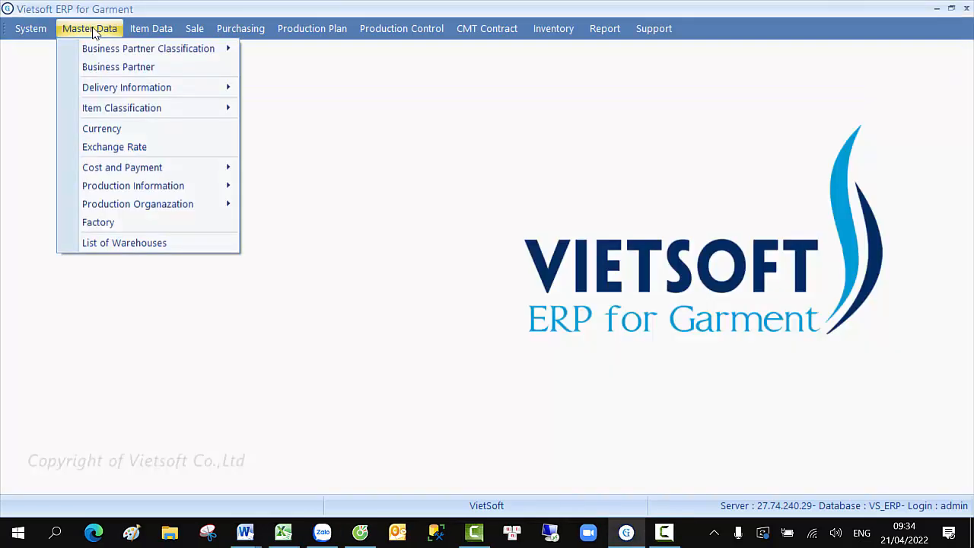
click(174, 242)
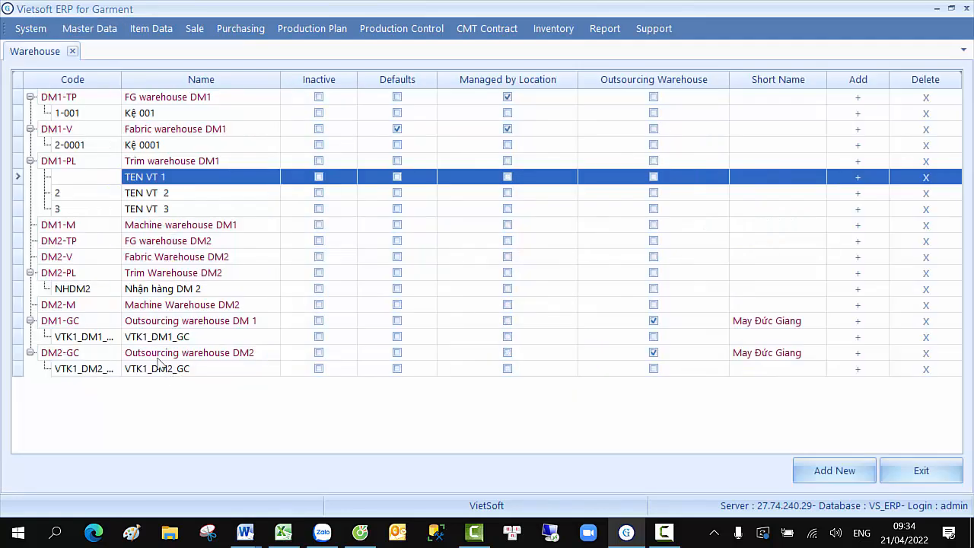
click(159, 356)
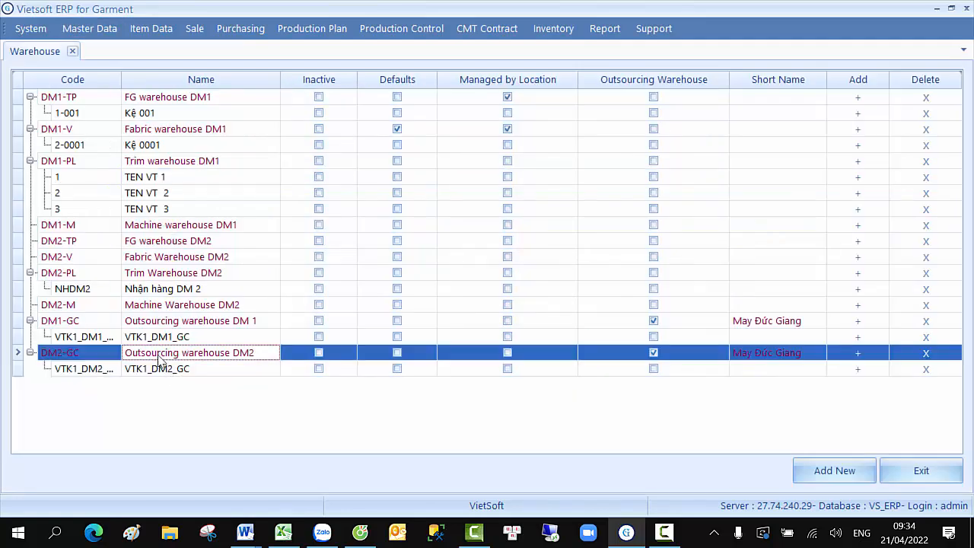
click(764, 371)
click(769, 357)
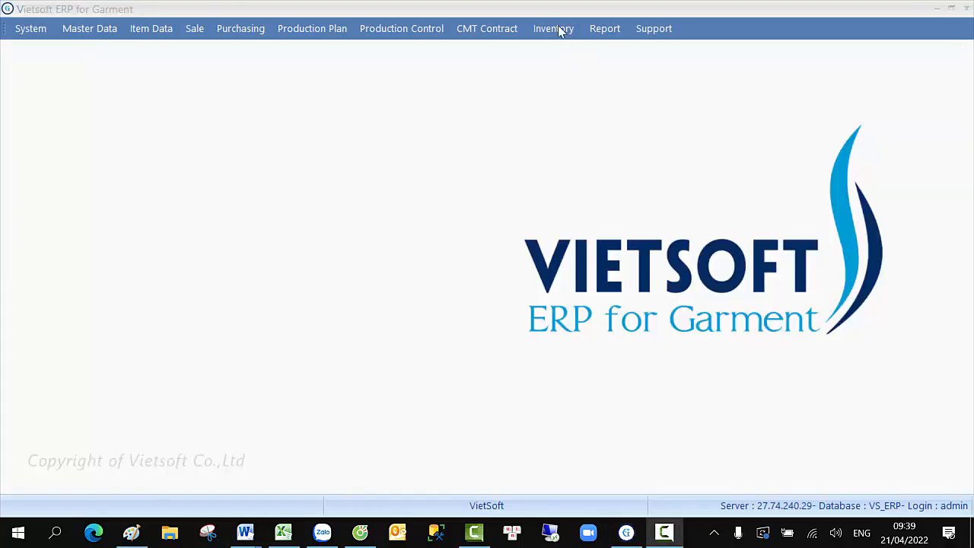
- Start a new goods issue for Trim Warehouse DM2 with issue type Material Transfer to Outsourcing Partner
click(559, 30)
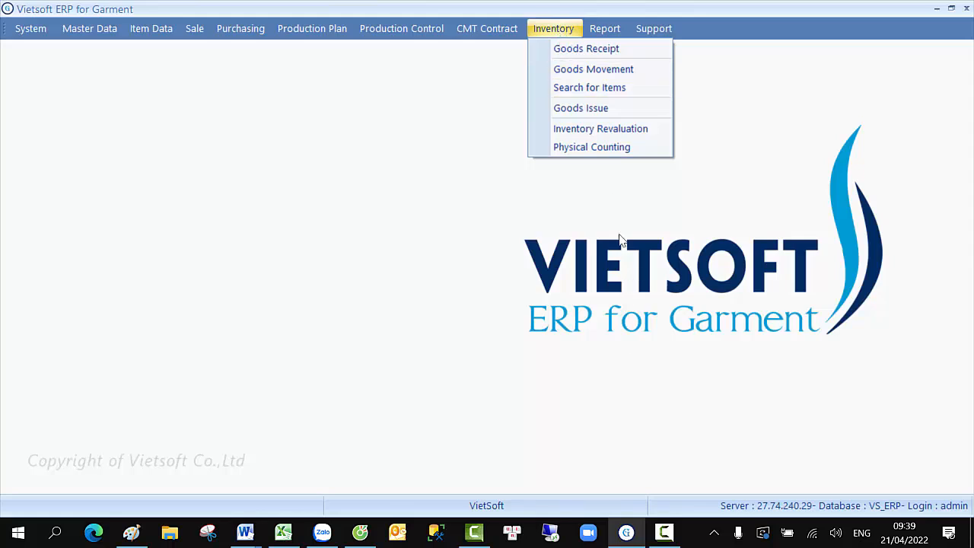
click(583, 111)
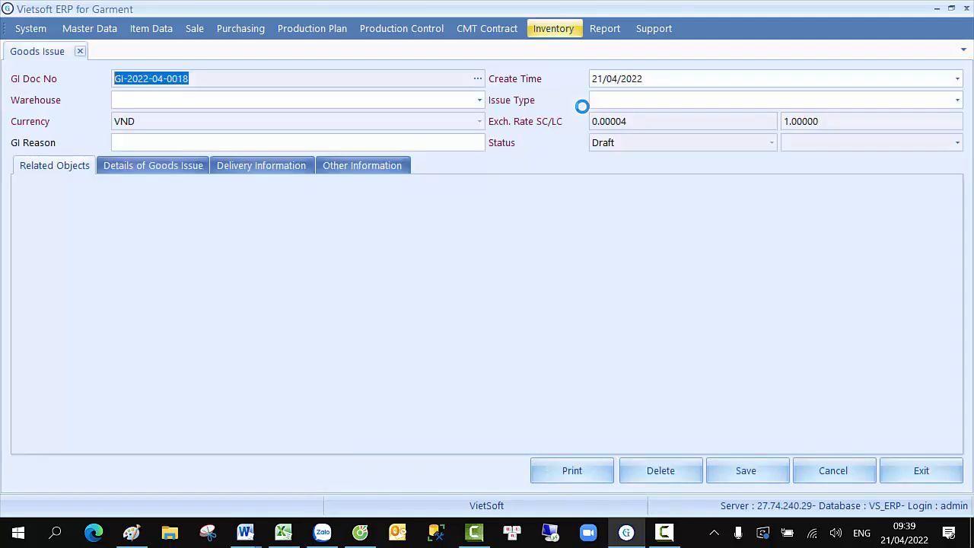
click(480, 101)
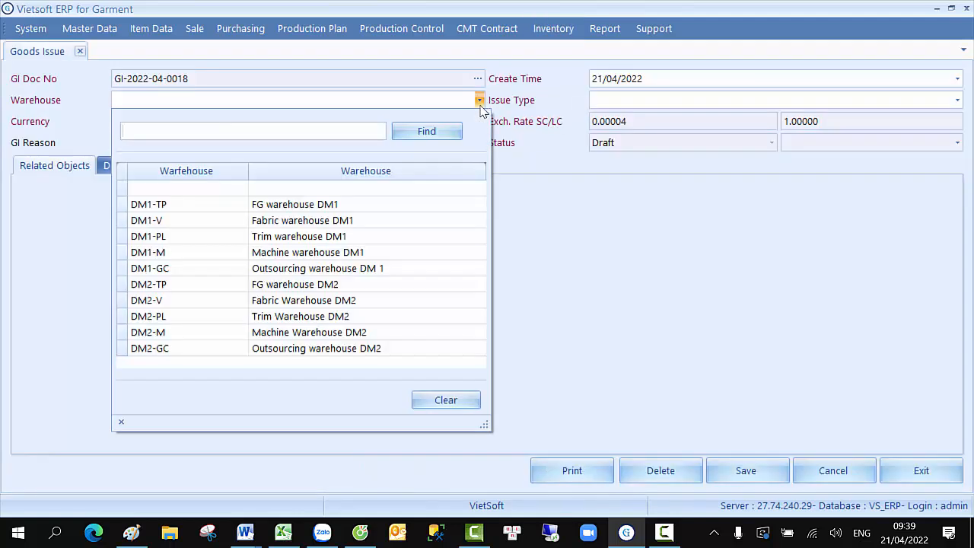
click(424, 317)
click(667, 106)
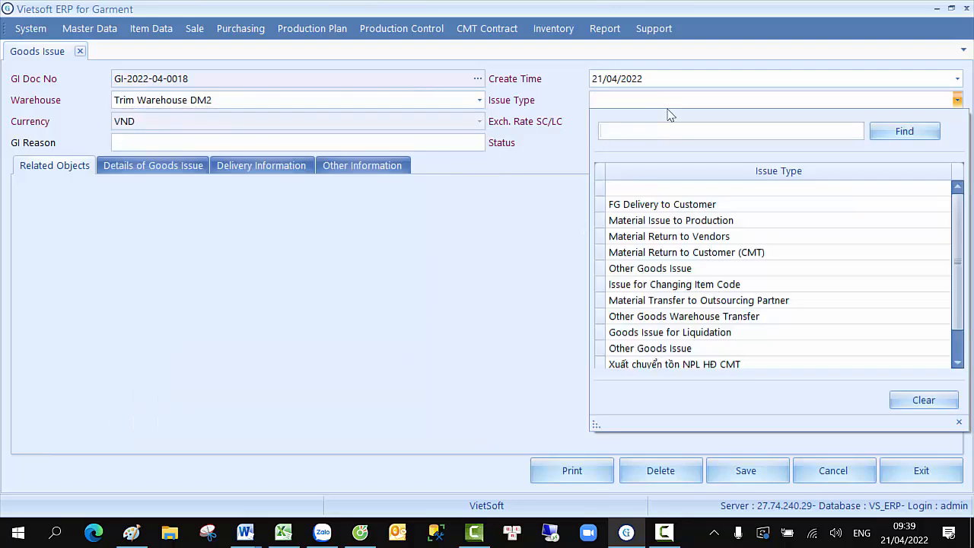
click(681, 300)
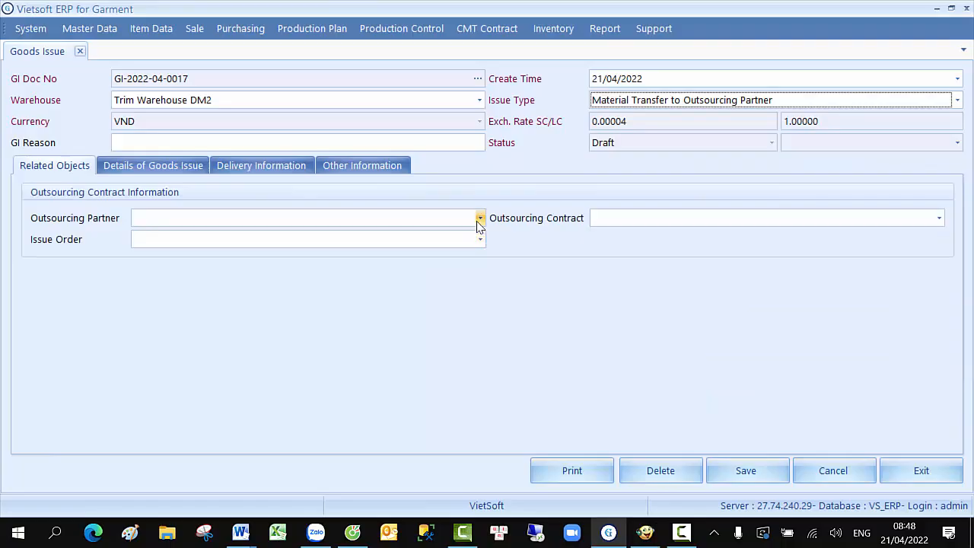
- Link the goods issue to outsourcing partner May Đức Giang, the outsourcing contract dated 19/04/2022 and its issue order
click(480, 218)
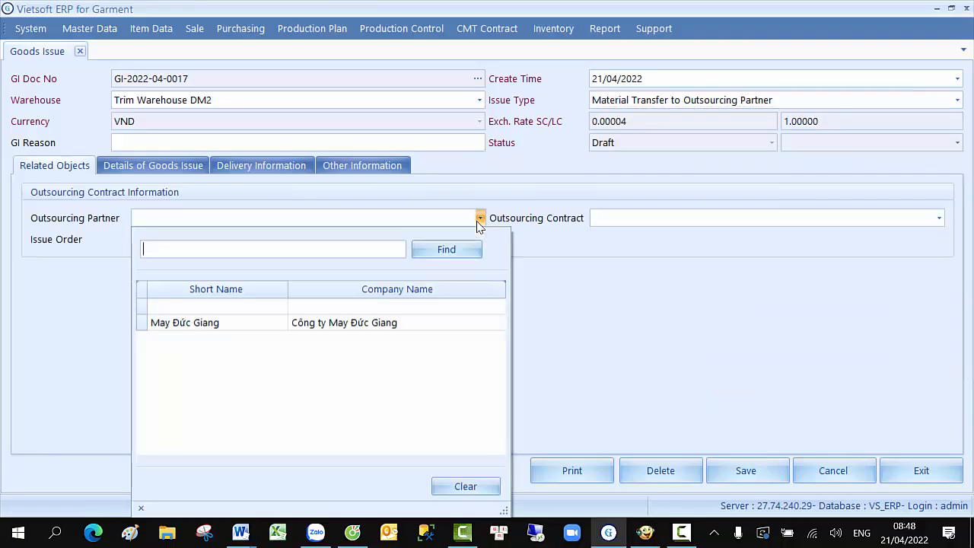
click(441, 322)
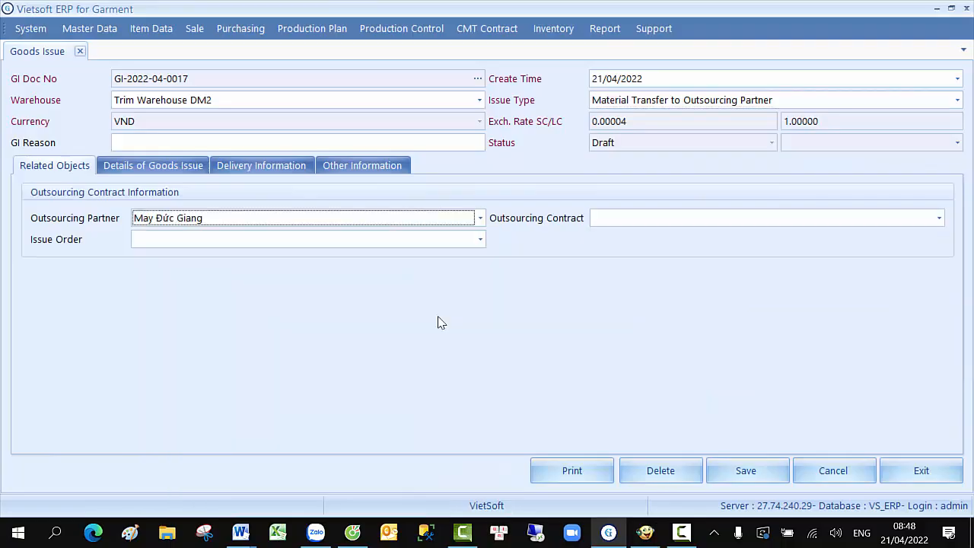
click(644, 220)
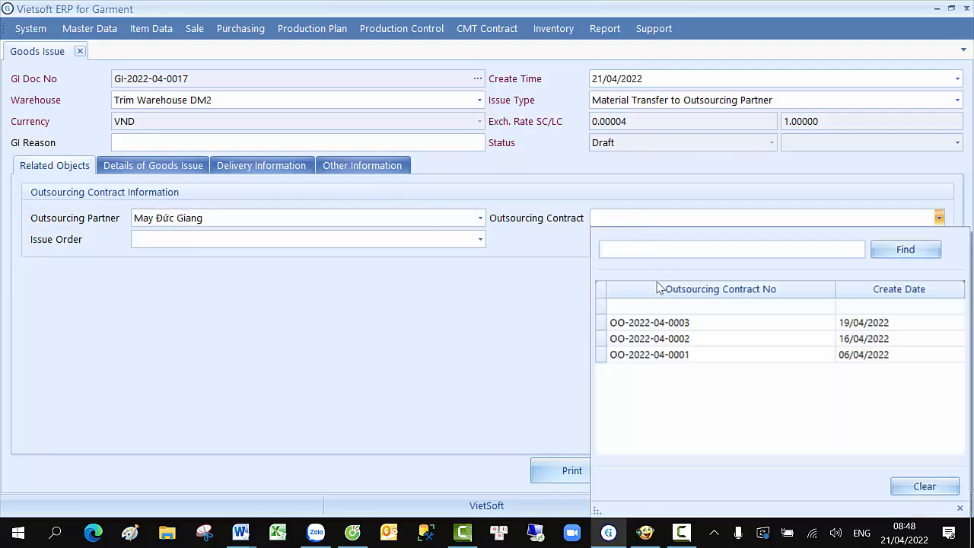
click(659, 324)
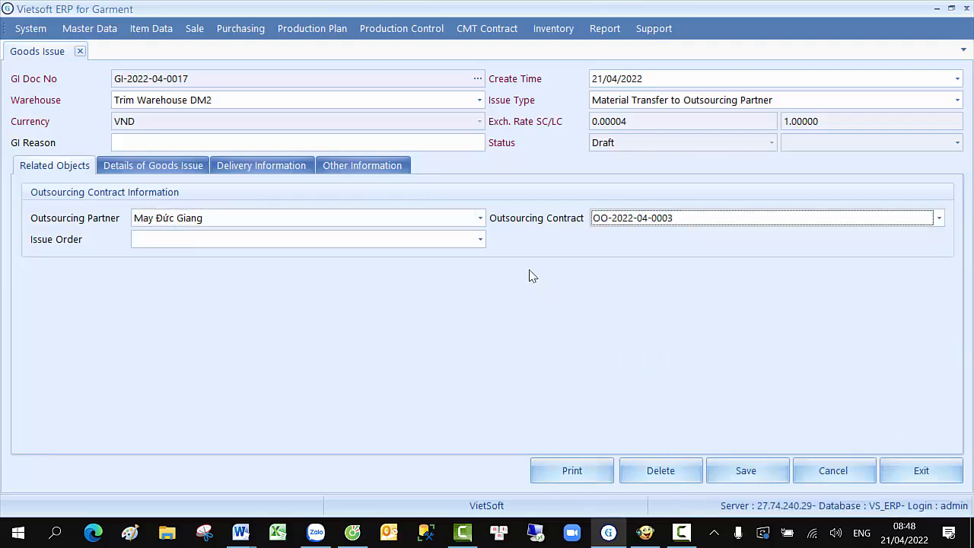
click(480, 239)
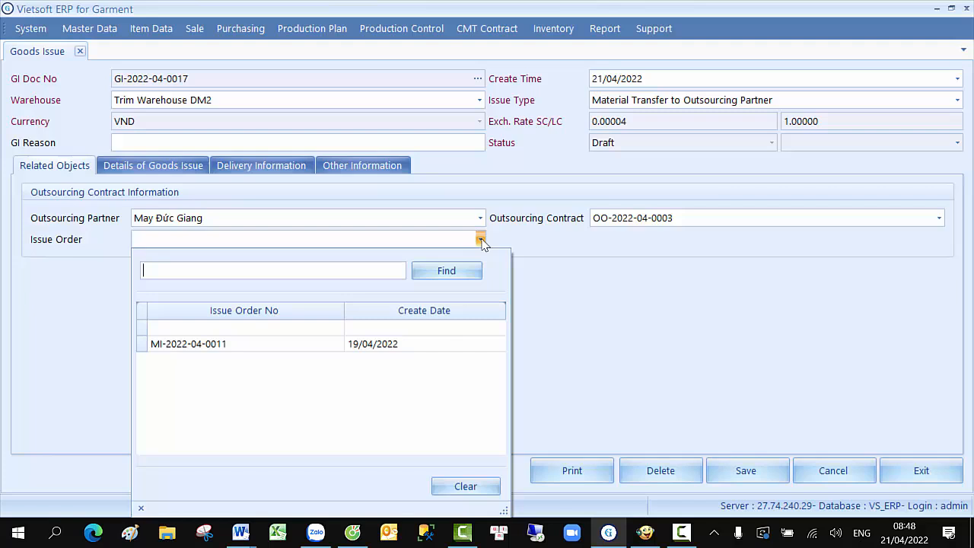
click(443, 345)
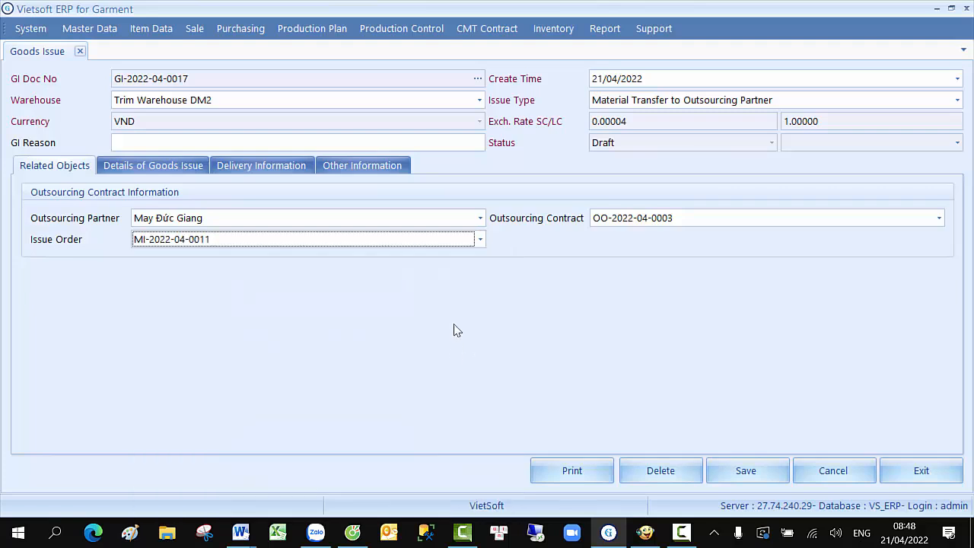
- Add all the not fully issued items, Zipper 2, Button 2 and Thread 2, to the goods issue details
click(167, 170)
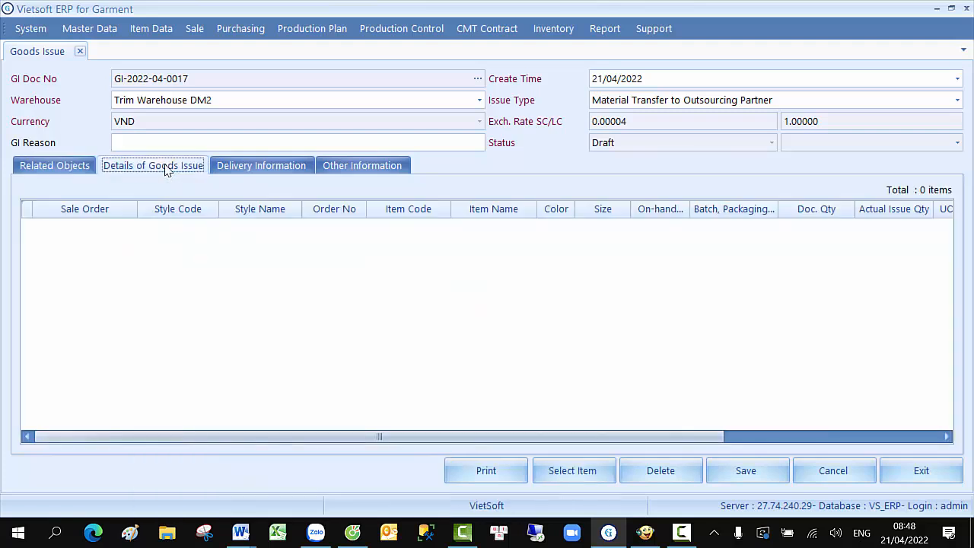
click(582, 472)
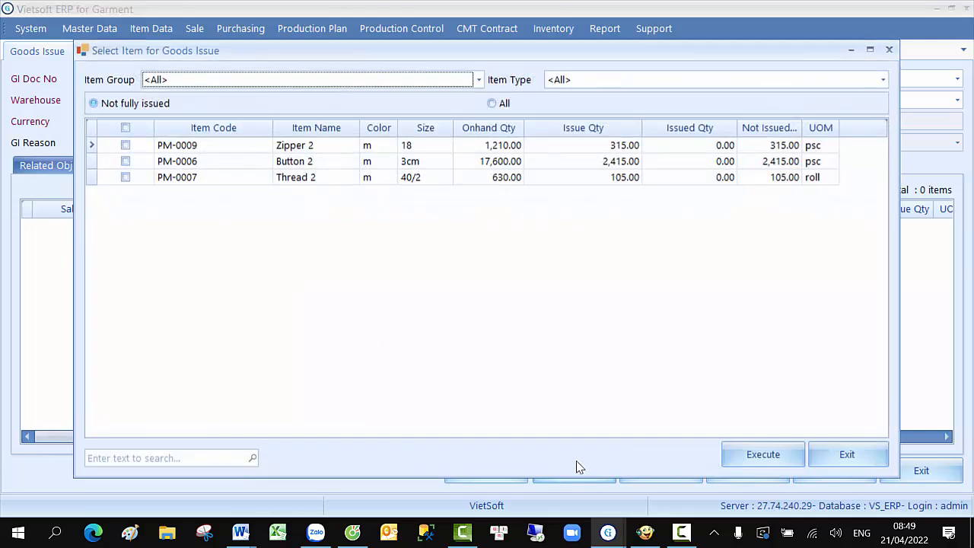
click(126, 129)
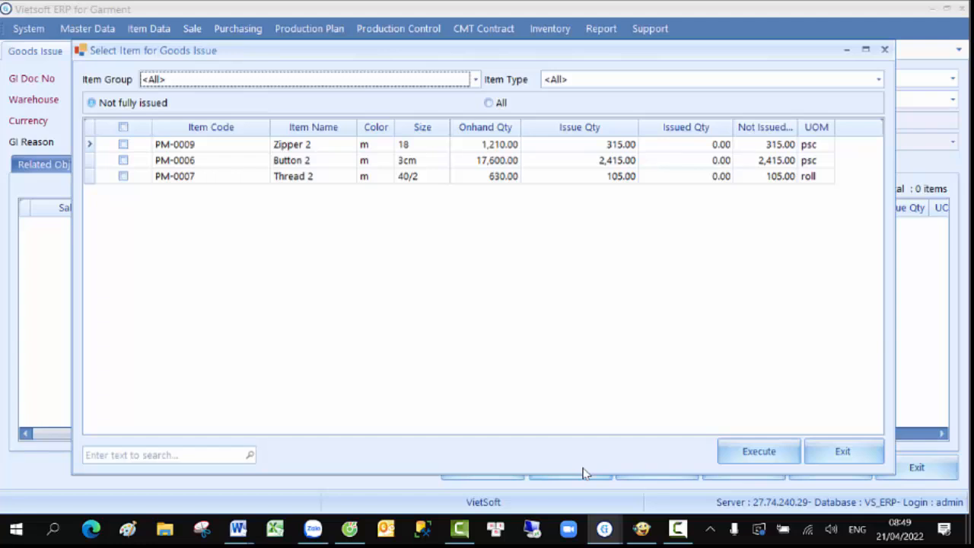
click(124, 127)
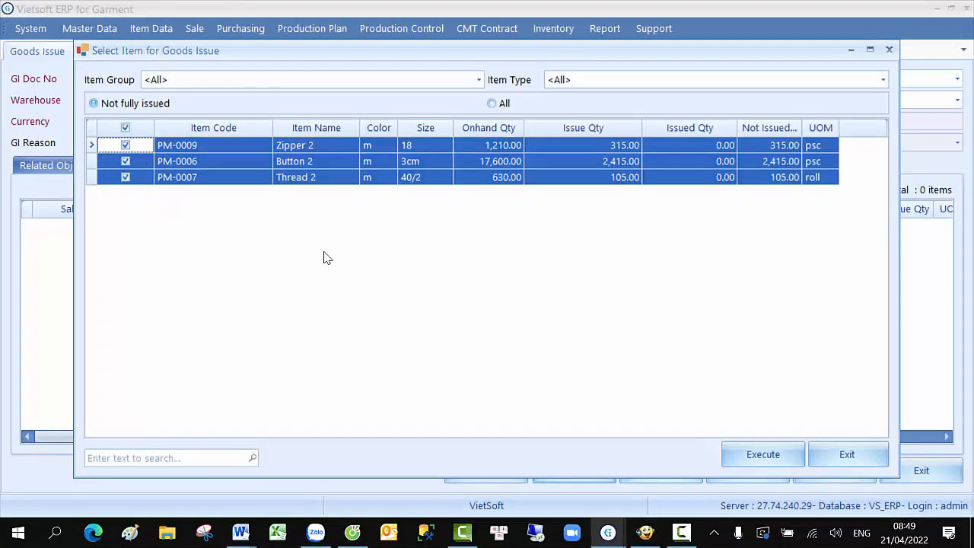
click(768, 460)
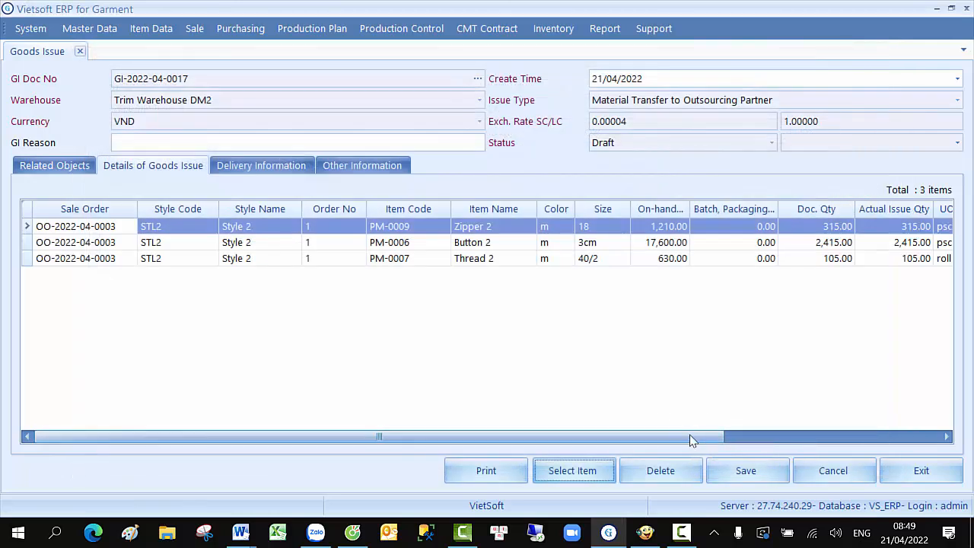
- Set the actual issue quantity of Zipper 2 to 200 and save the outsourcing goods issue
drag(691, 441, 819, 453)
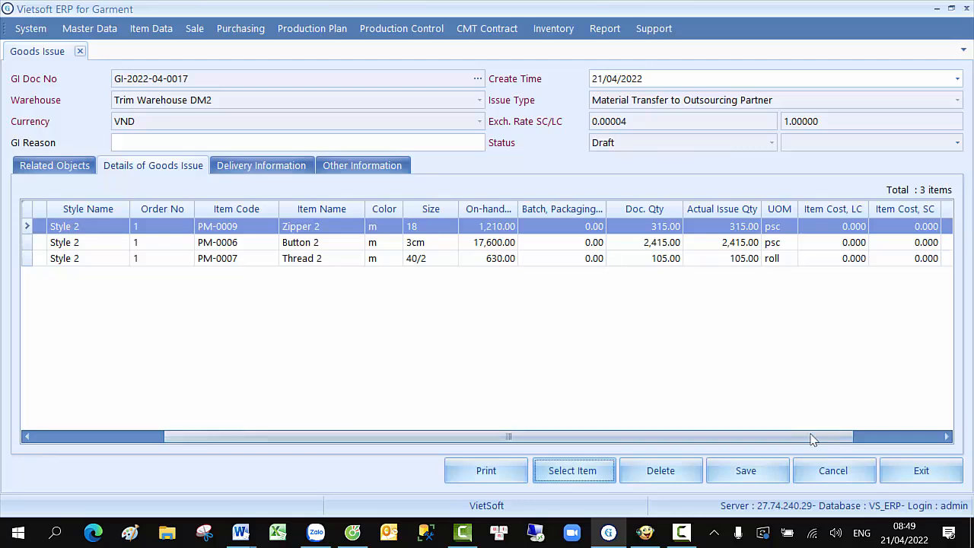
click(736, 231)
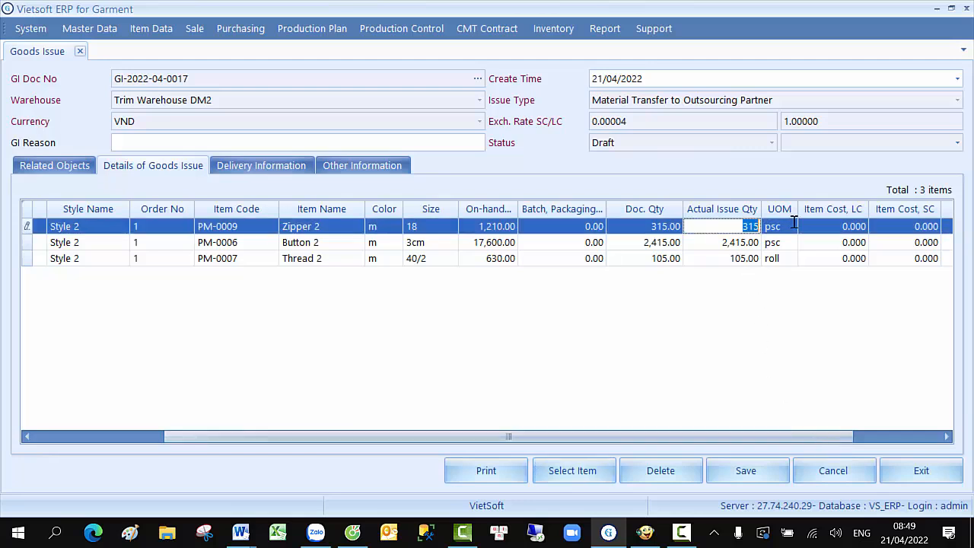
text(200)
click(736, 349)
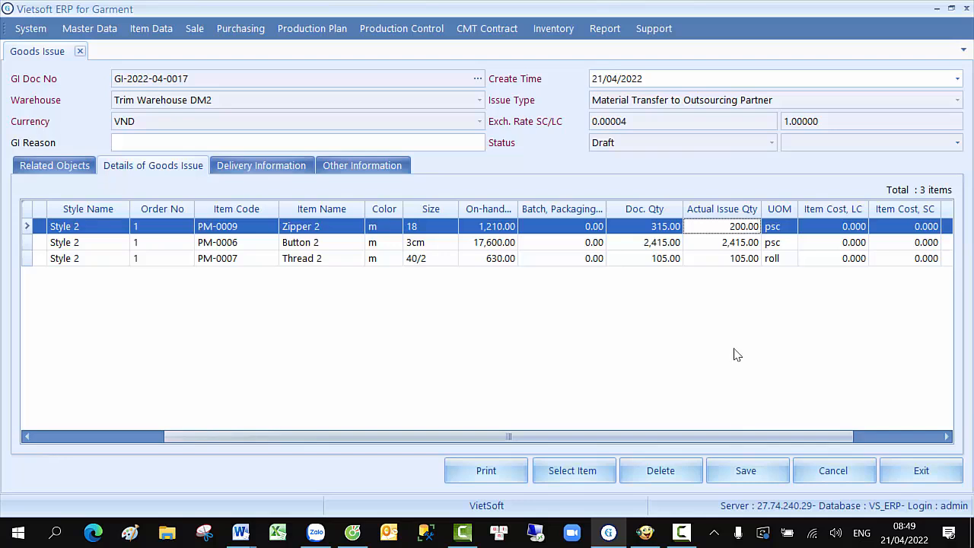
click(742, 470)
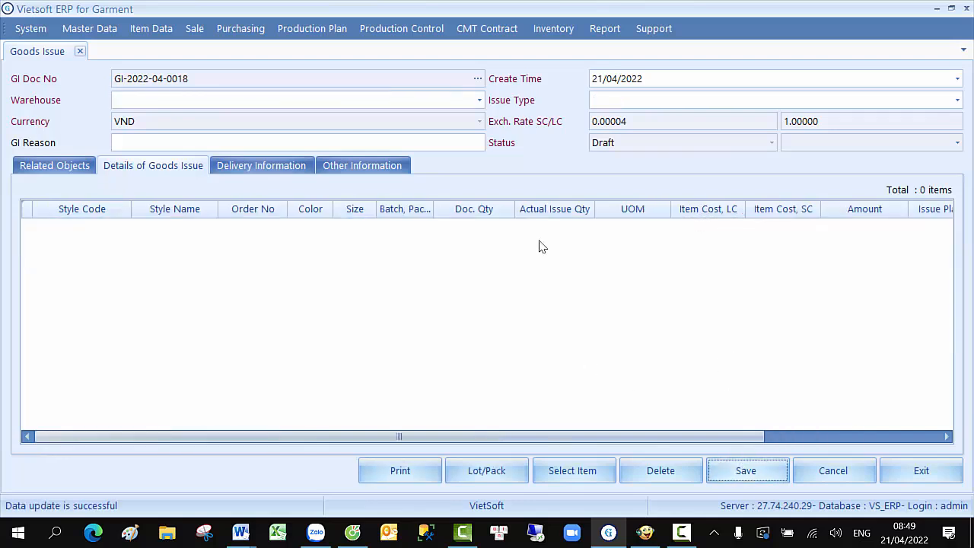
- Reopen the latest Trim Warehouse DM2 outsourcing goods issue, lock it with automatic goods receipt creation, and close the goods issue form
click(478, 79)
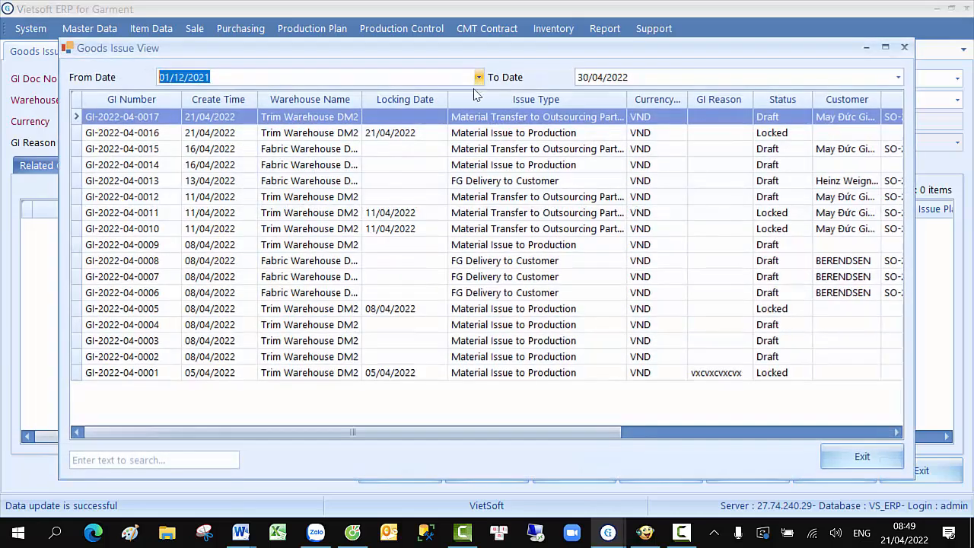
double_click(467, 118)
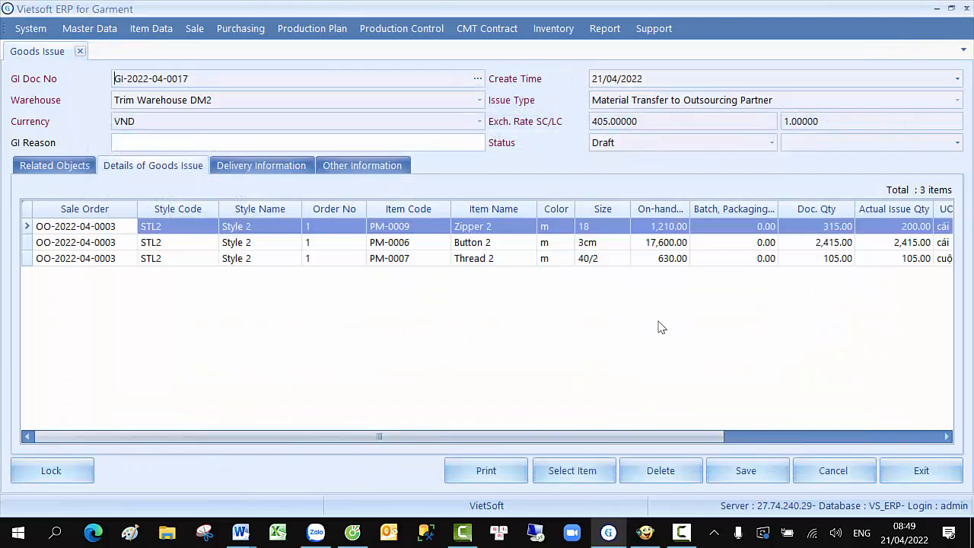
click(65, 471)
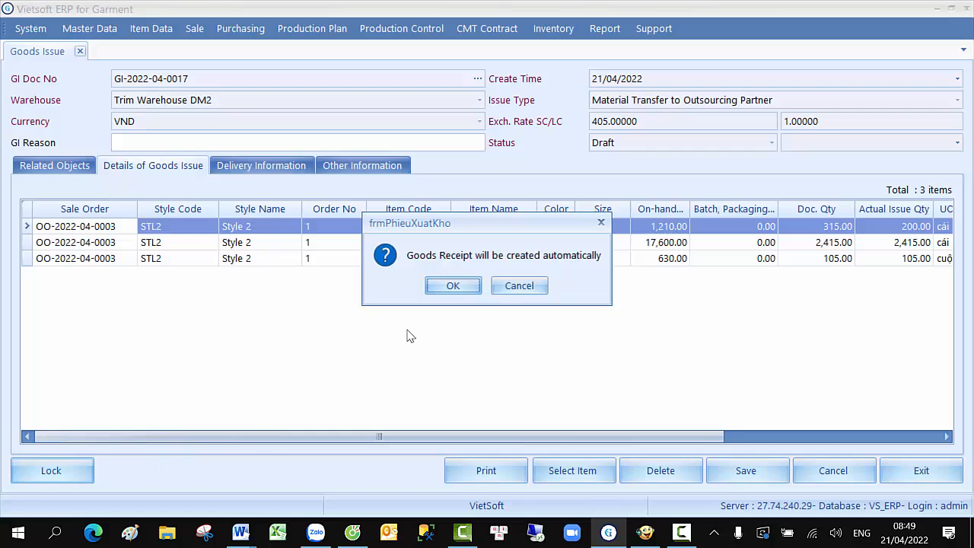
click(451, 293)
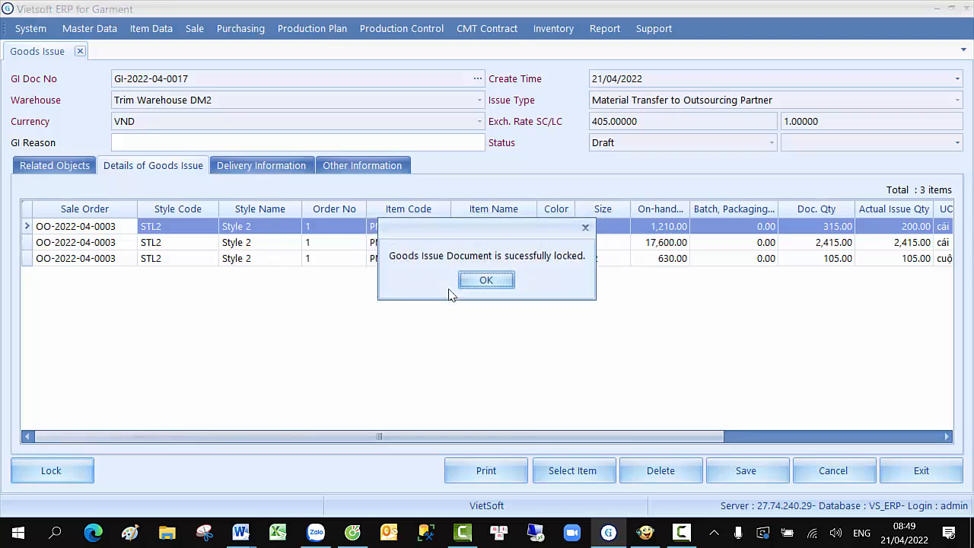
click(482, 279)
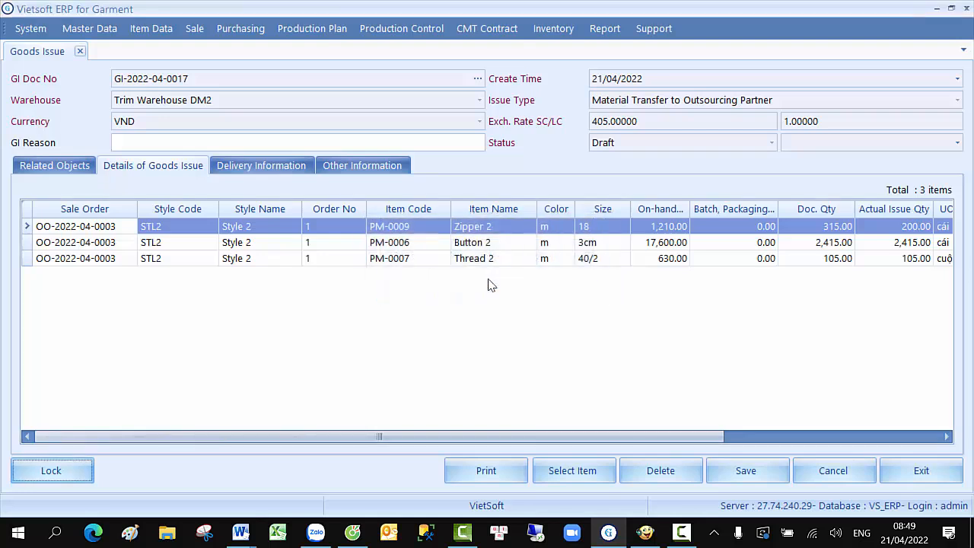
click(921, 476)
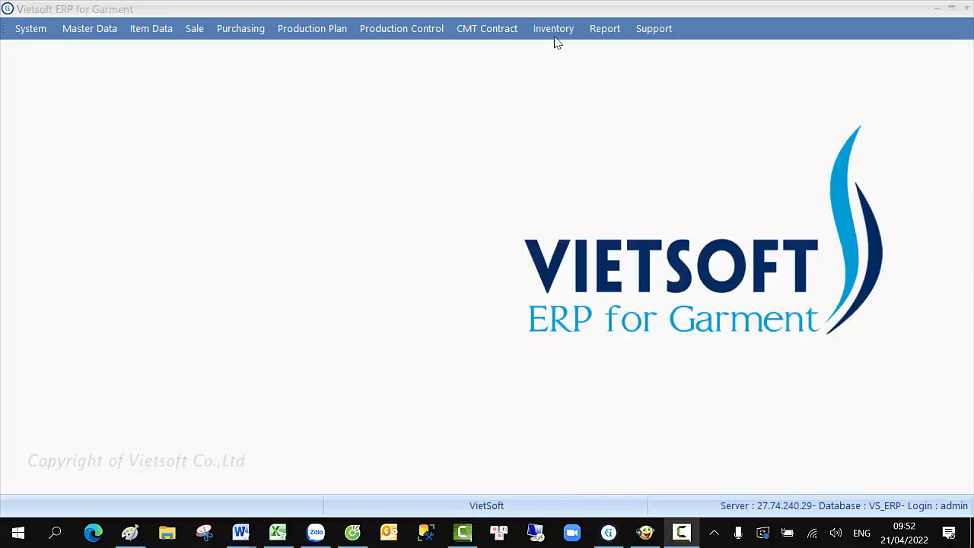
- Open the Goods Transfer receipt dated 21/04/2022 for the outsourcing warehouse and view its goods receipt details
click(553, 30)
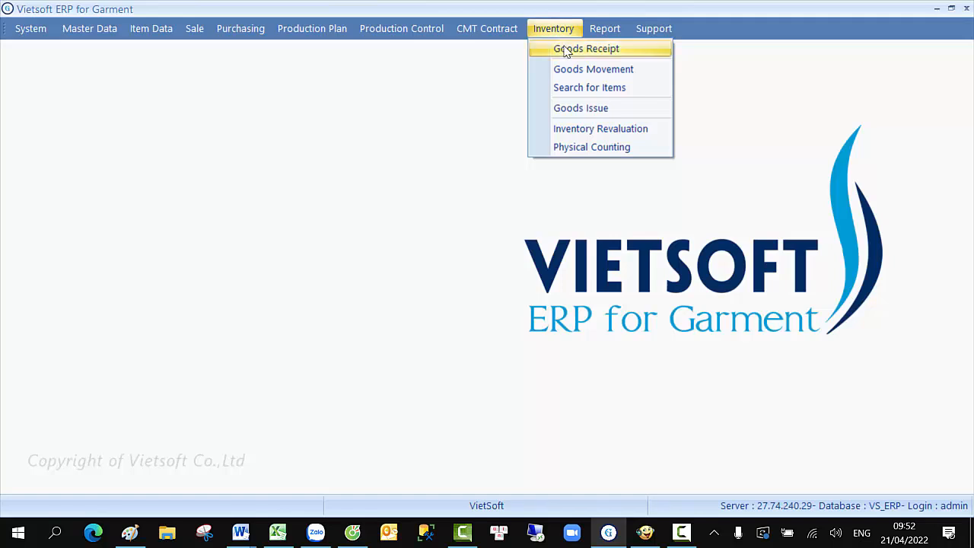
click(563, 48)
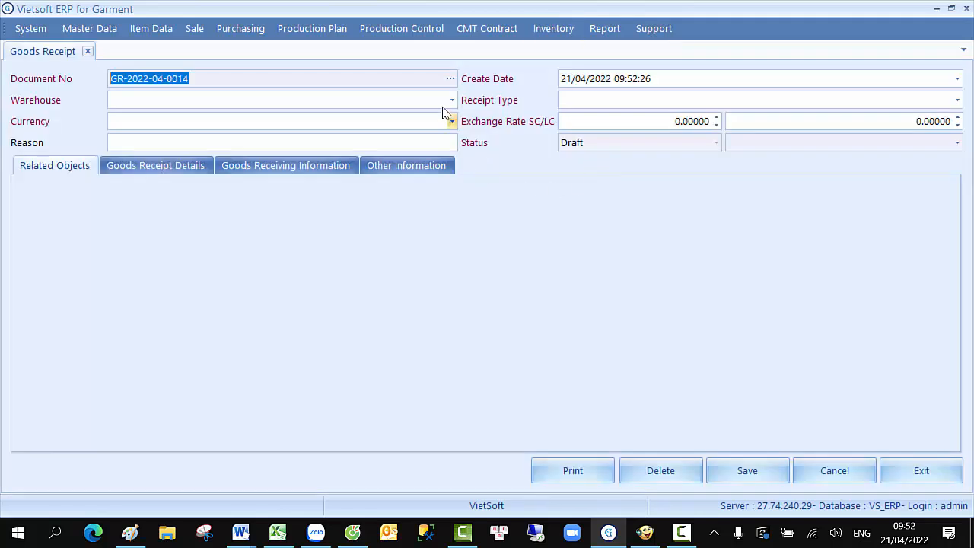
click(450, 79)
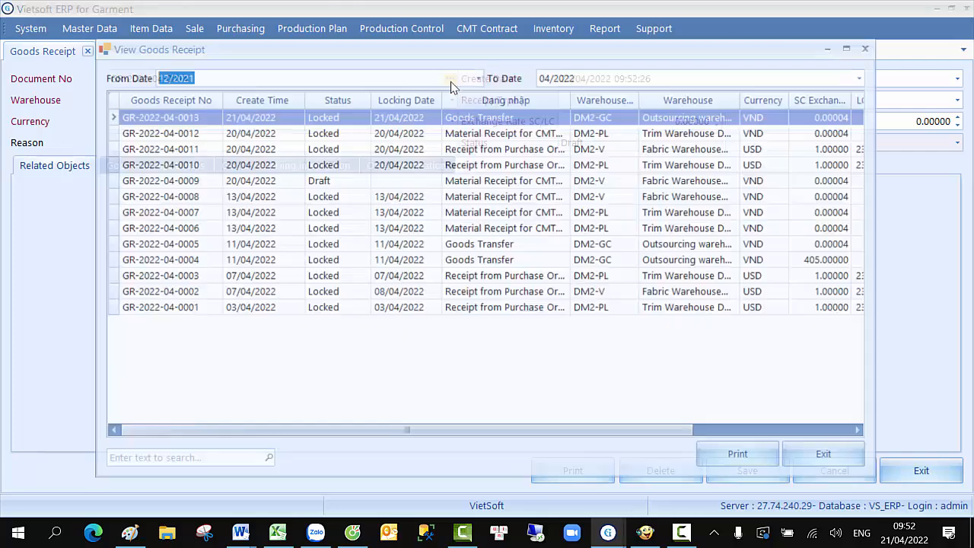
double_click(527, 123)
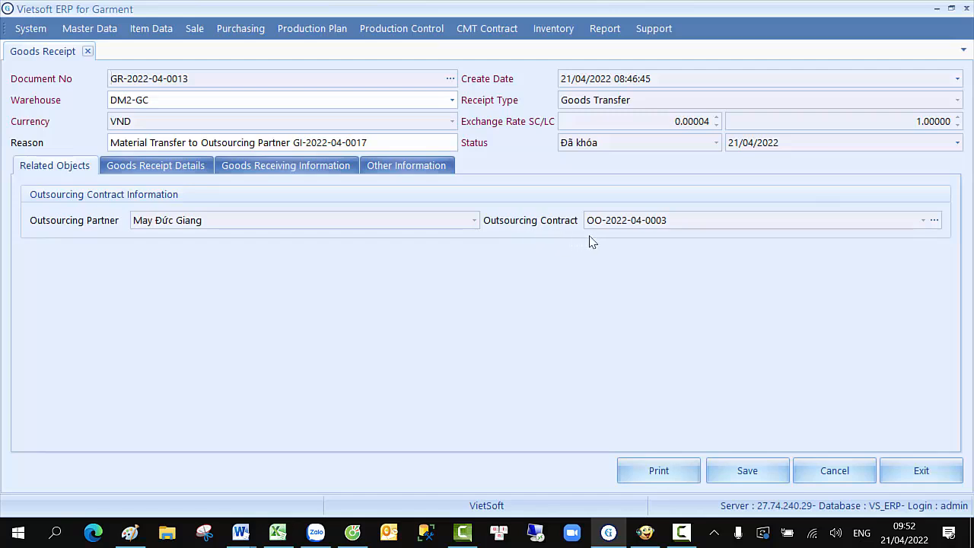
click(157, 166)
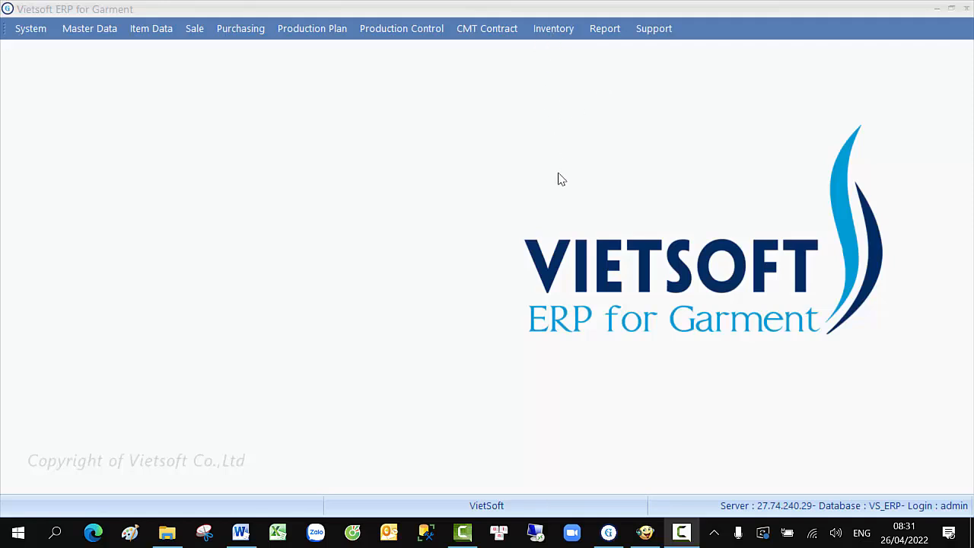
- Start a new goods receipt for FG warehouse DM2 with receipt type FG Receipt from Production
click(555, 29)
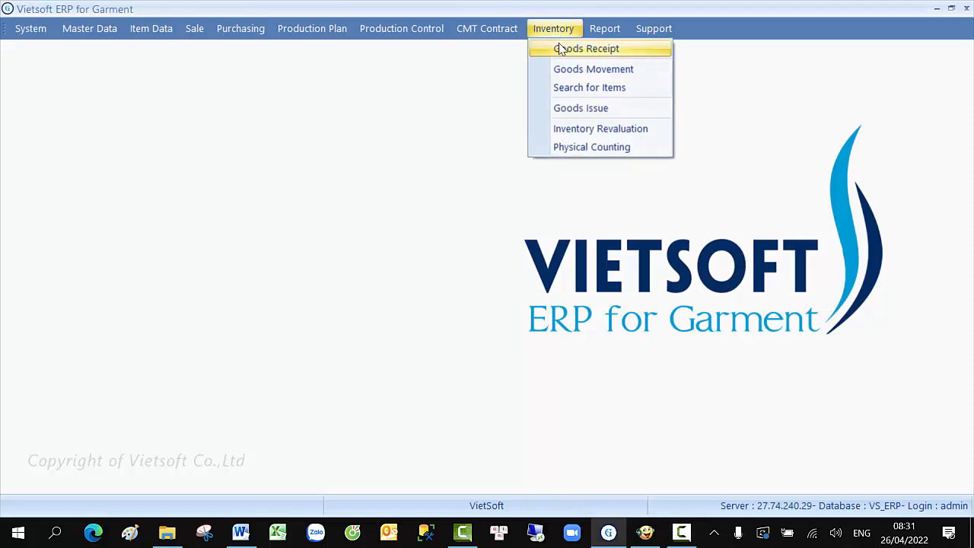
click(561, 50)
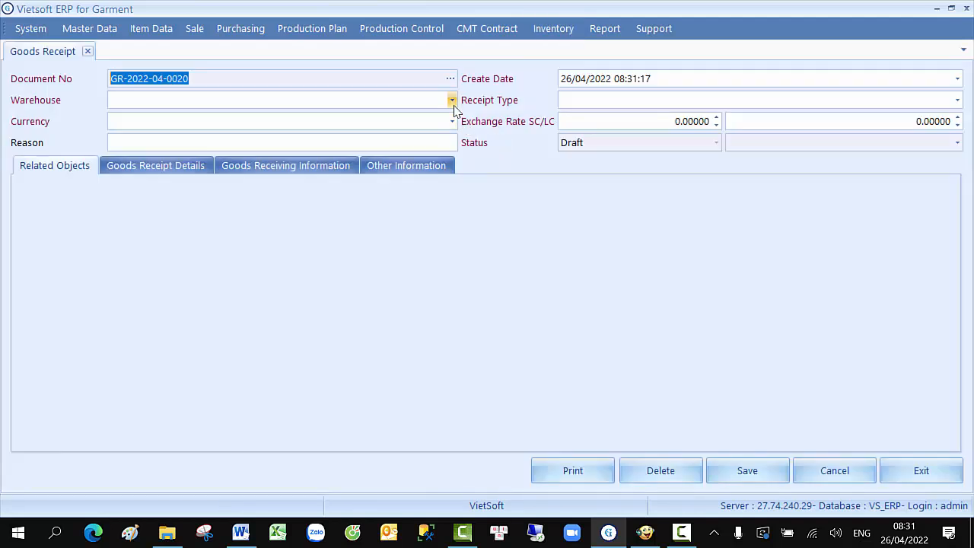
click(452, 100)
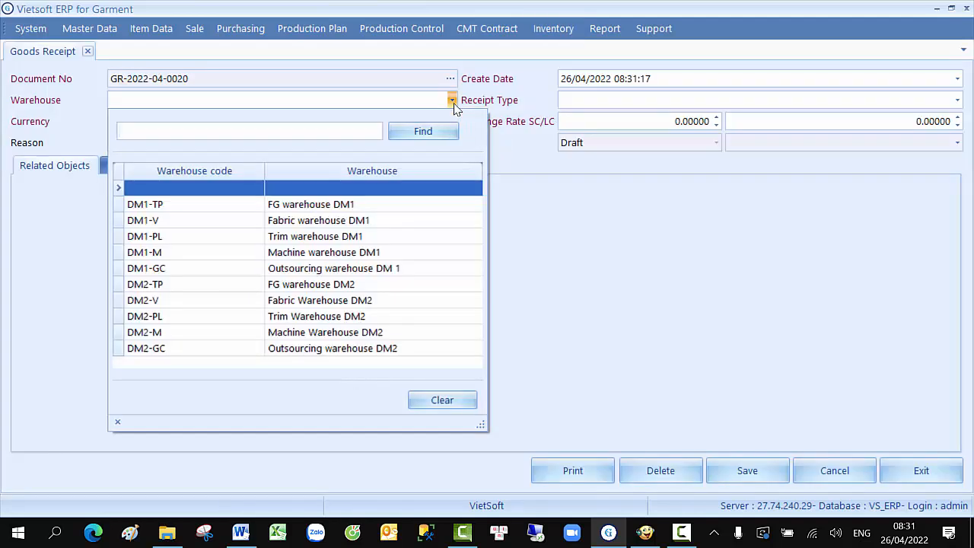
click(400, 291)
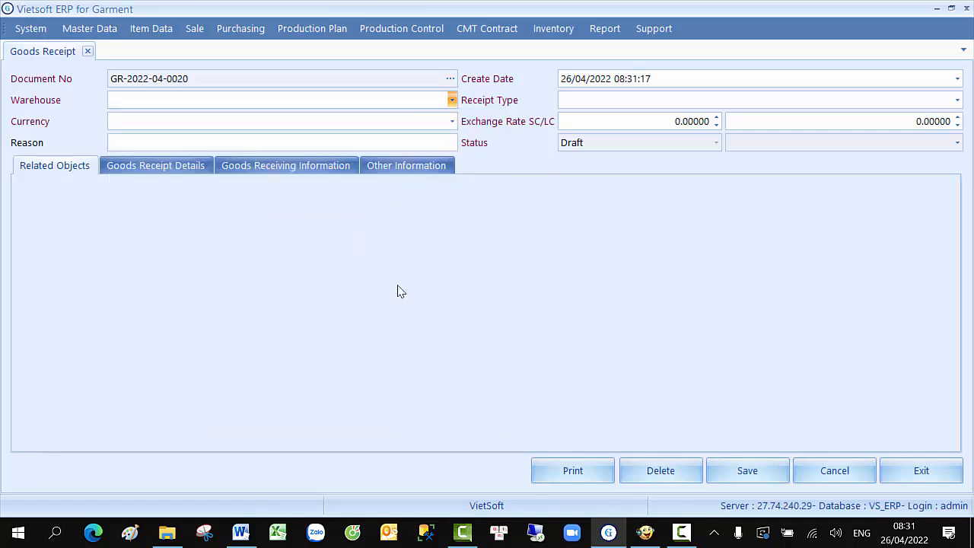
click(621, 104)
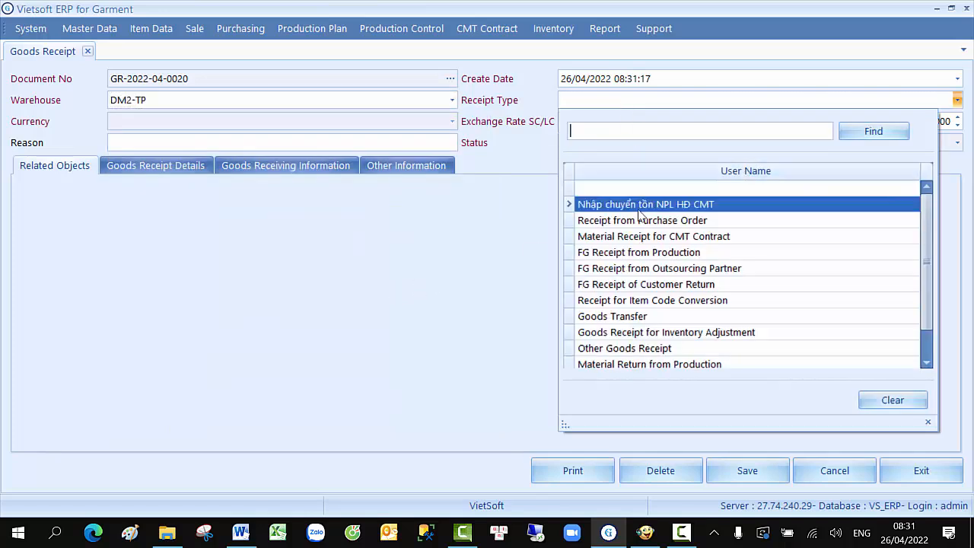
click(645, 252)
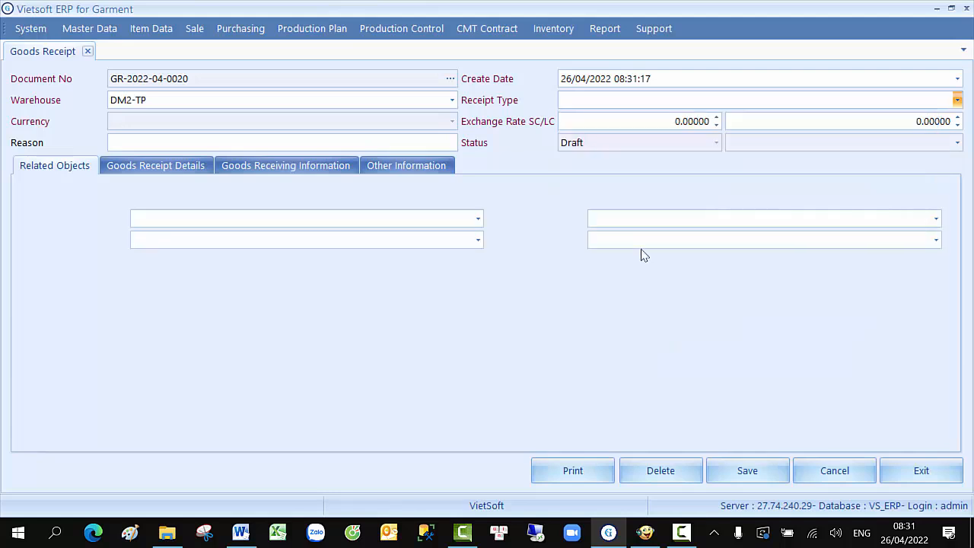
- Link the goods receipt to customer BERENDSEN, the sale order dated 03/04/2022, style STL1 and the second listed order
click(478, 218)
click(413, 329)
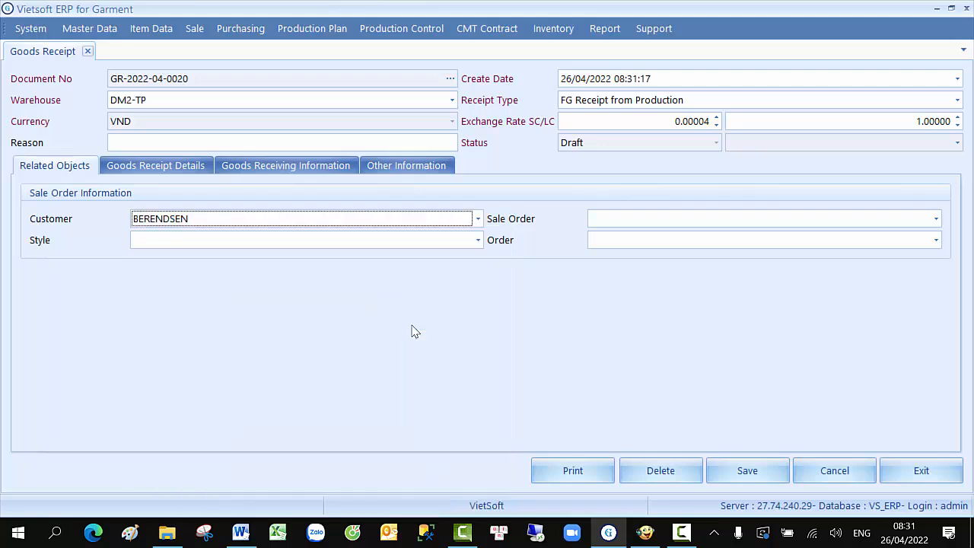
click(673, 224)
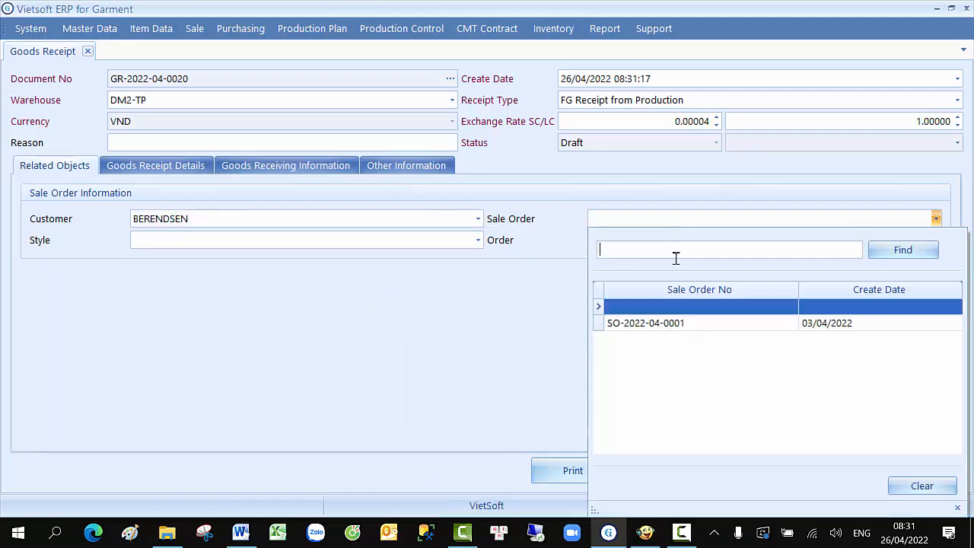
click(676, 325)
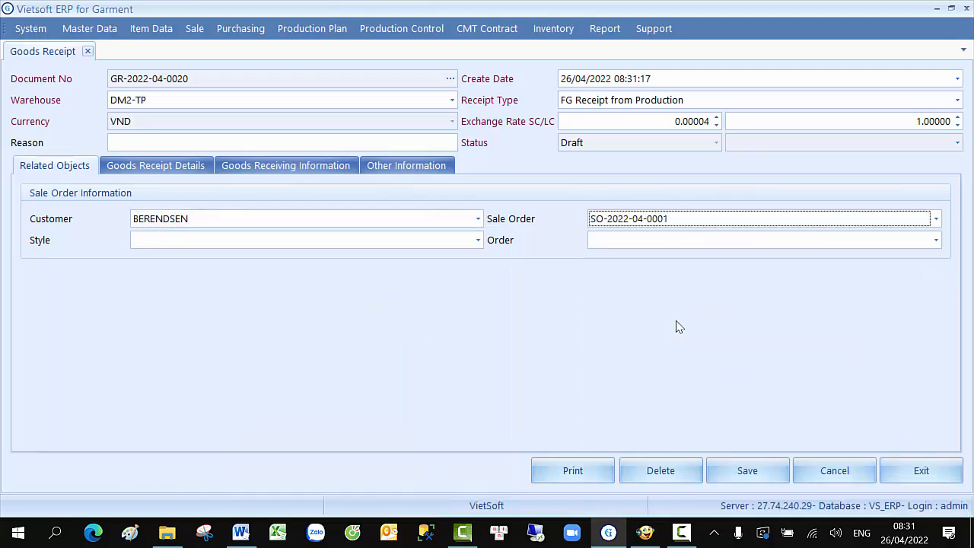
click(477, 240)
click(446, 344)
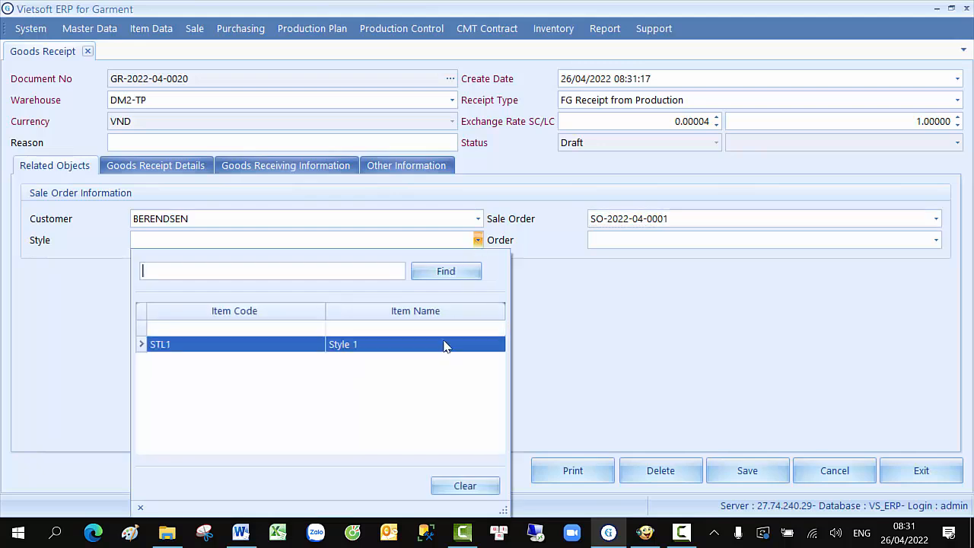
click(630, 241)
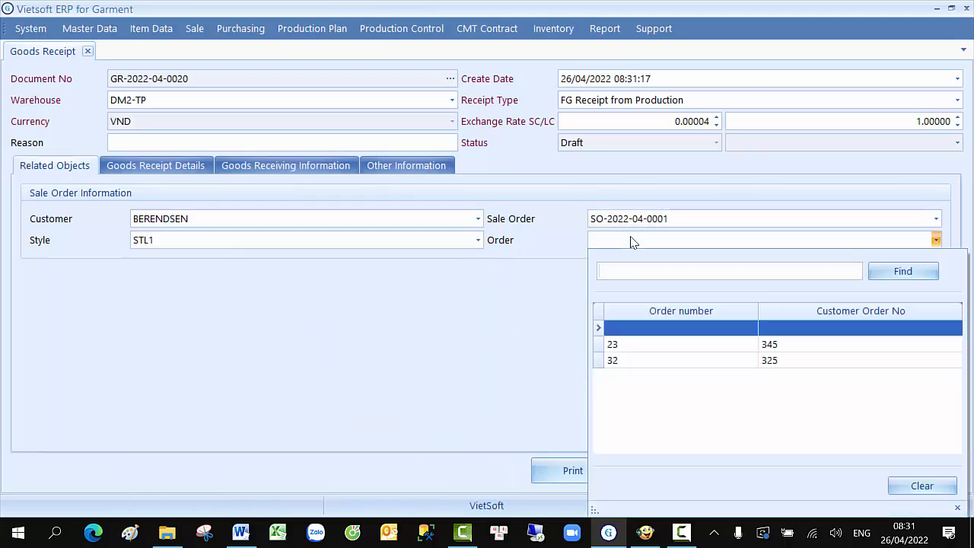
click(657, 364)
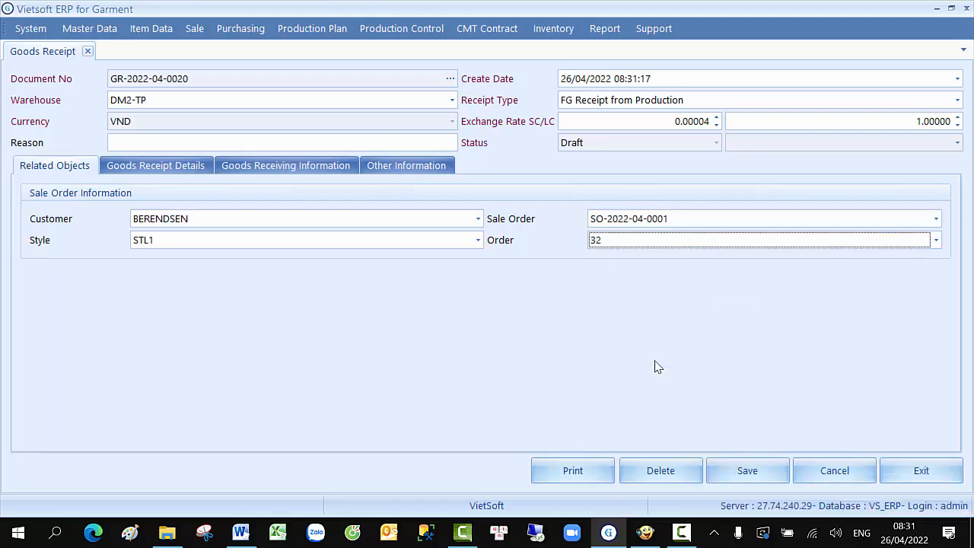
- Add the open items Style 1, color a, sizes 36 and 38, to the goods receipt details
click(176, 167)
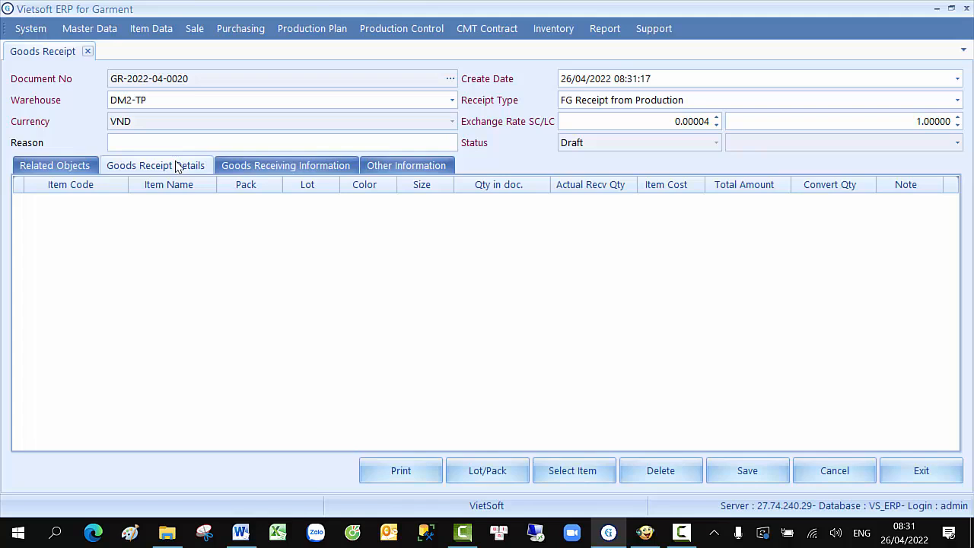
click(582, 475)
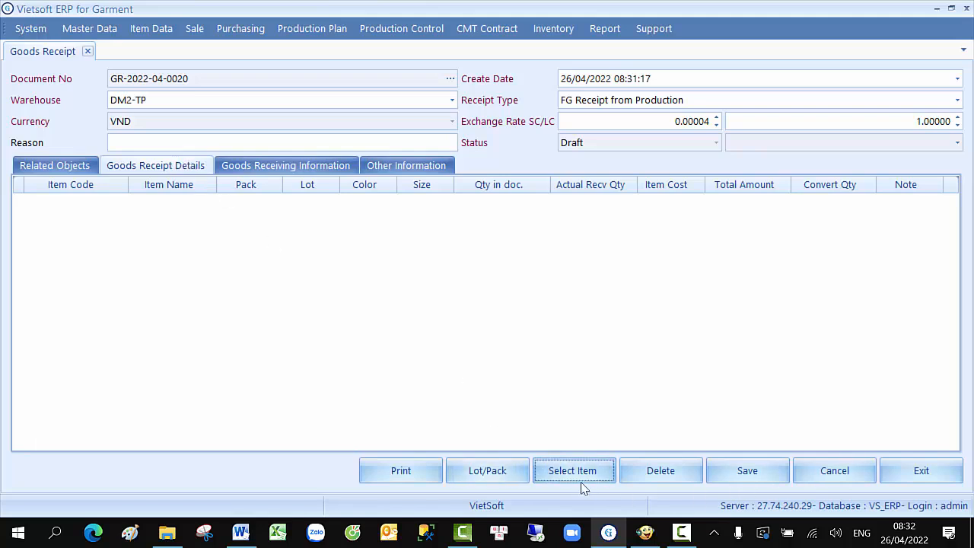
click(574, 482)
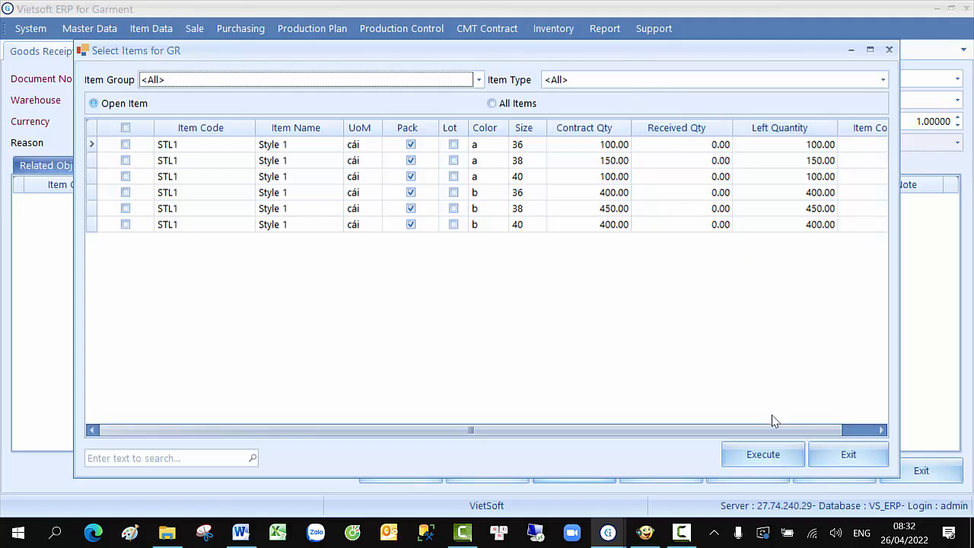
click(125, 144)
click(125, 161)
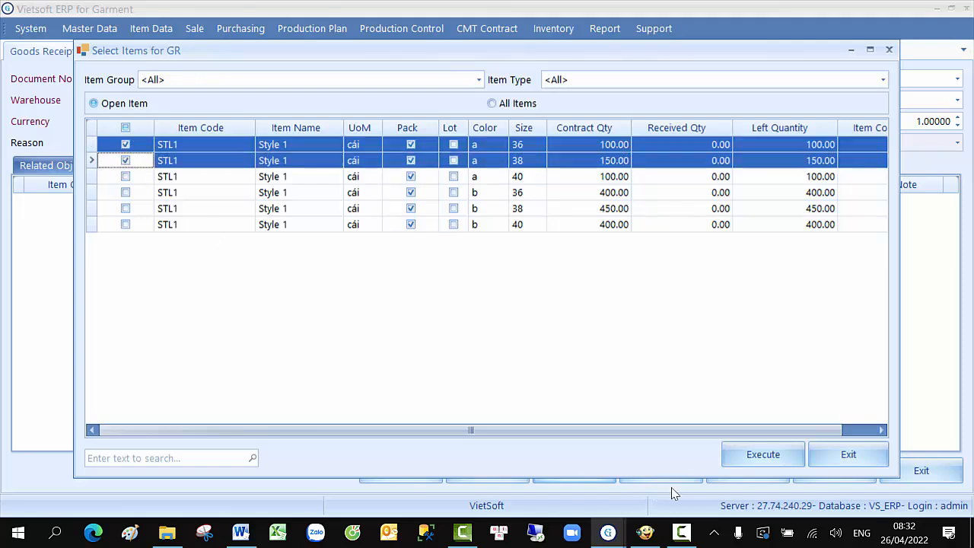
click(762, 455)
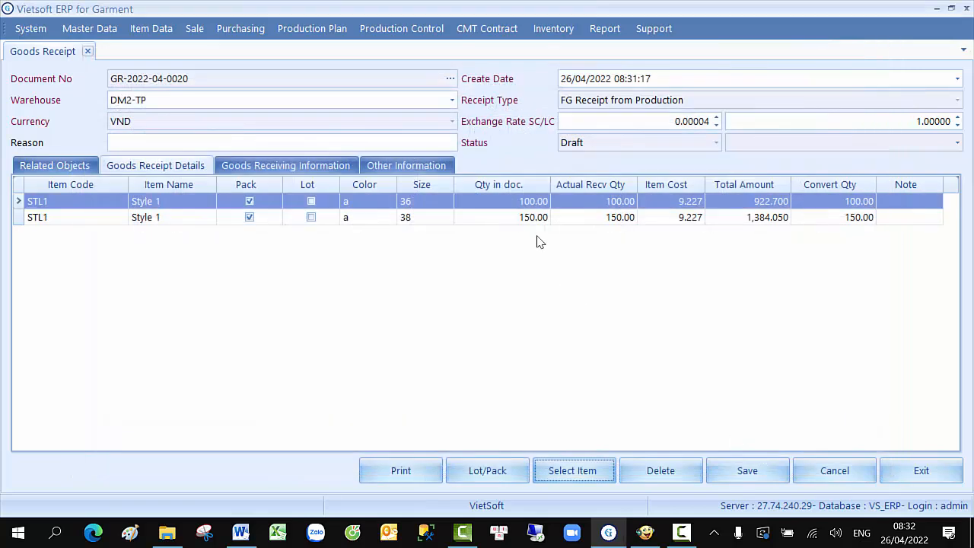
click(518, 205)
key(Tab)
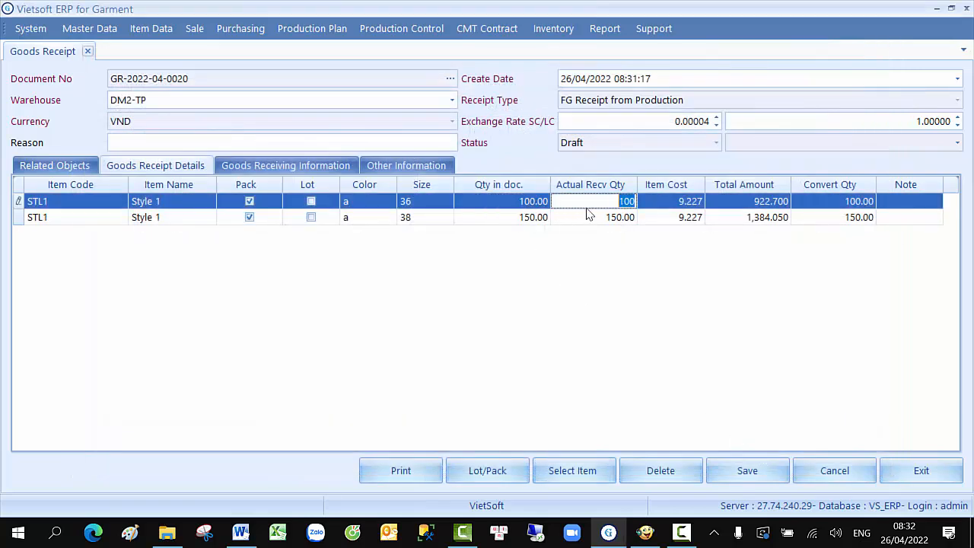
click(666, 207)
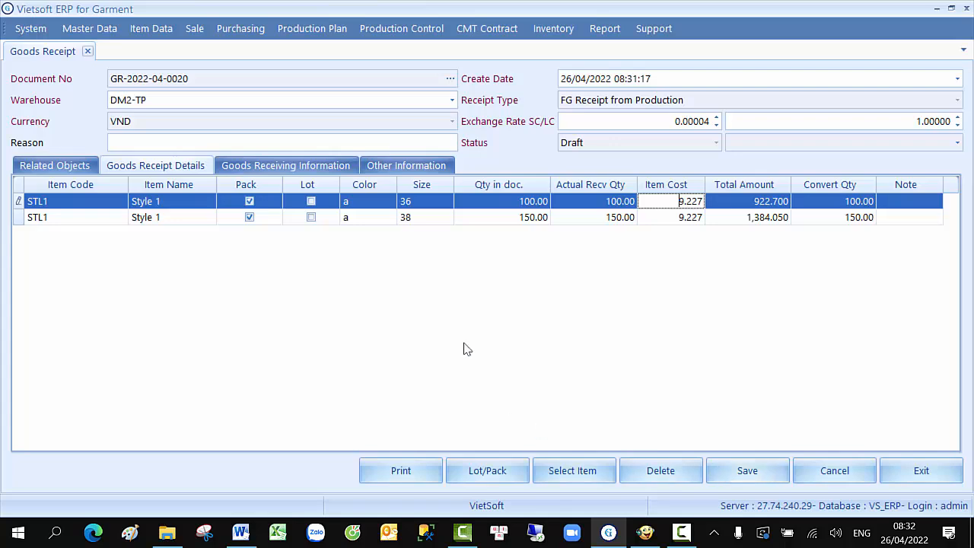
- Add a pack for the size 36 item with lot number 1, pack number 98 and quantity 100
click(488, 470)
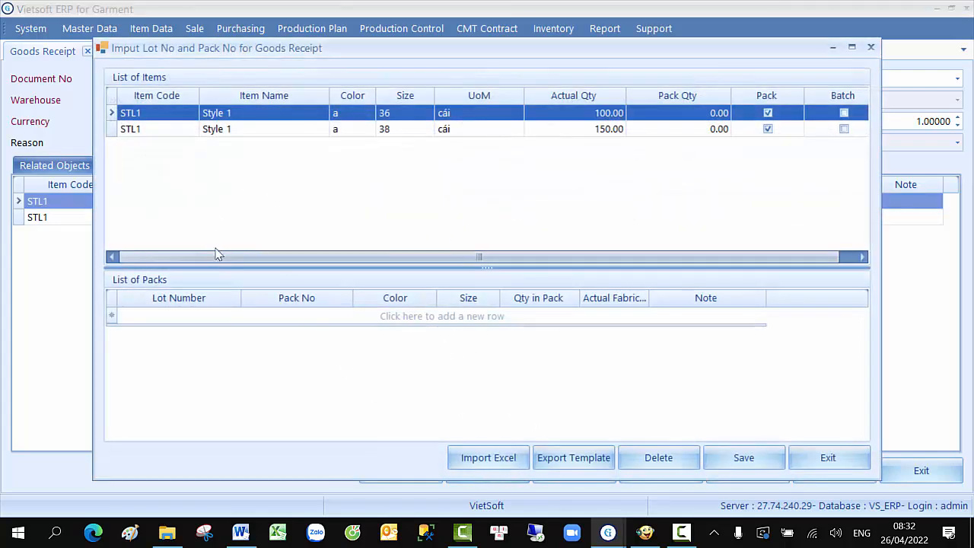
click(202, 316)
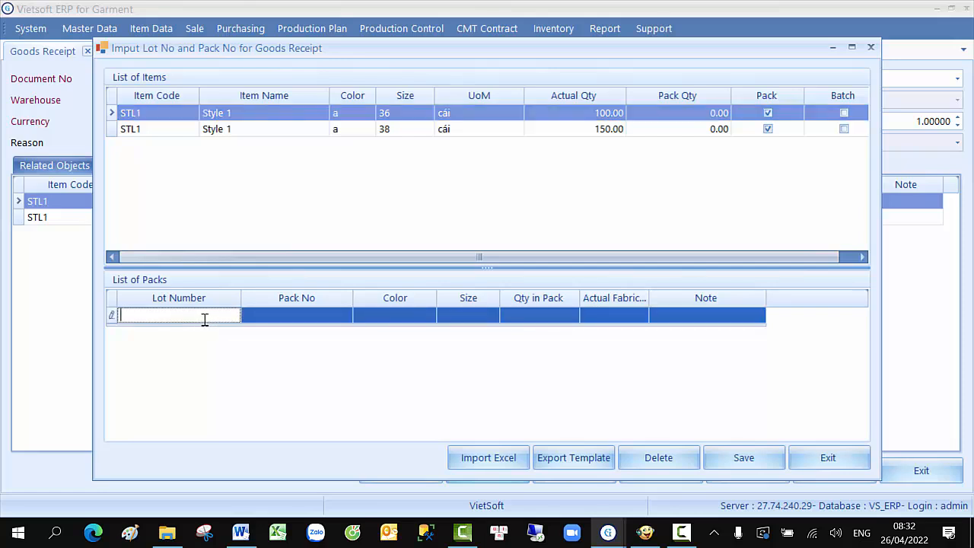
text(1)
key(Tab)
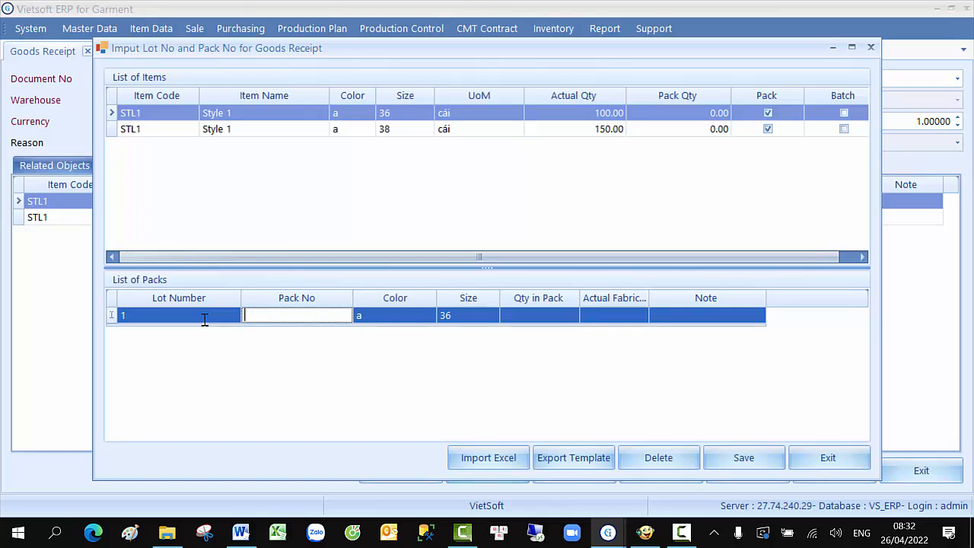
text(98)
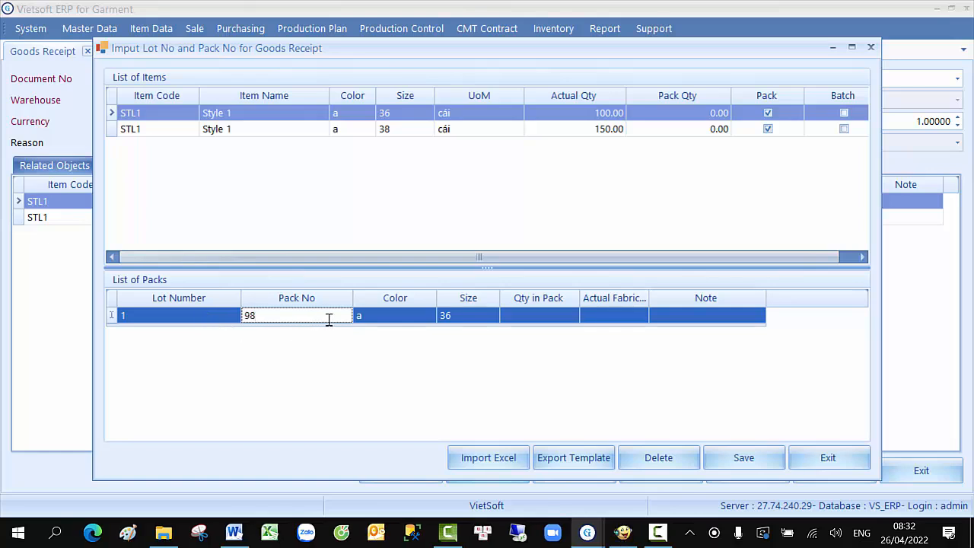
click(546, 318)
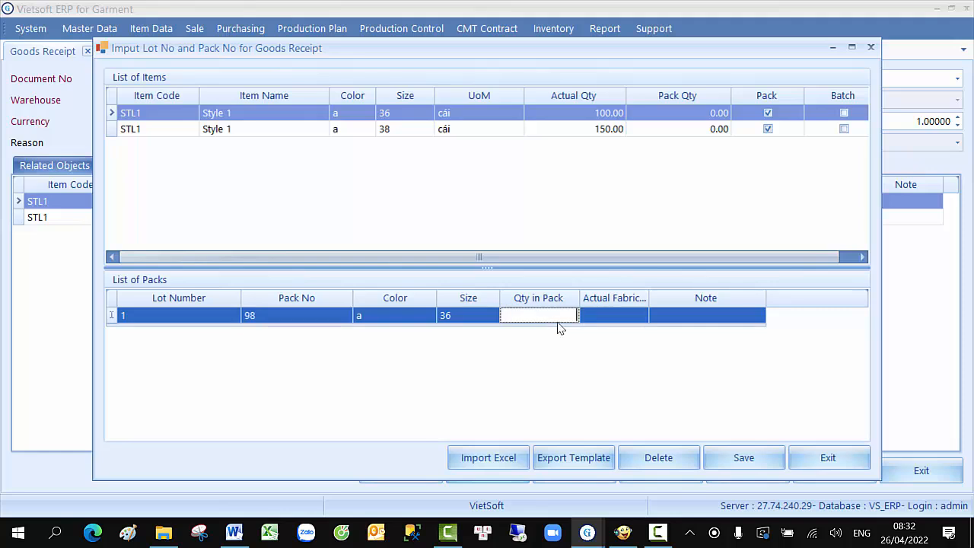
text(100)
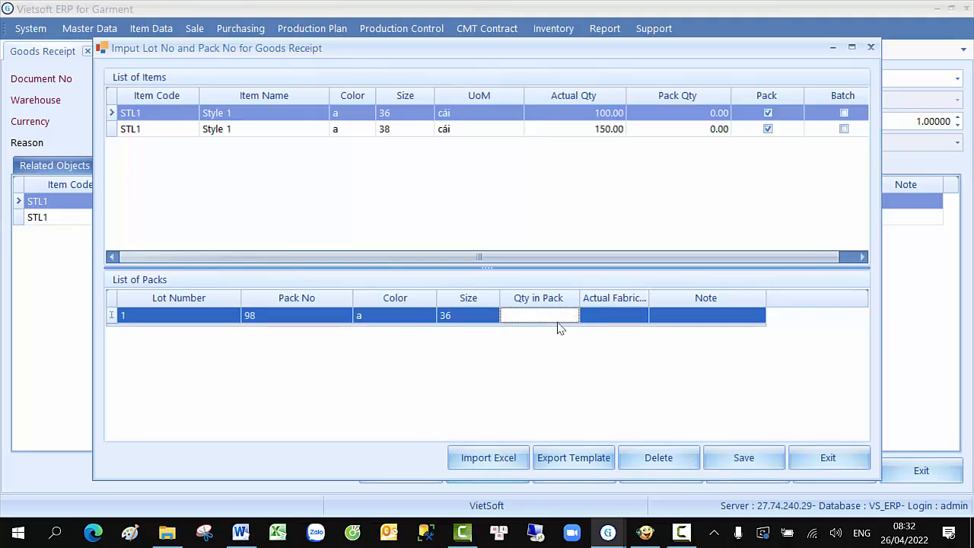
key(Tab)
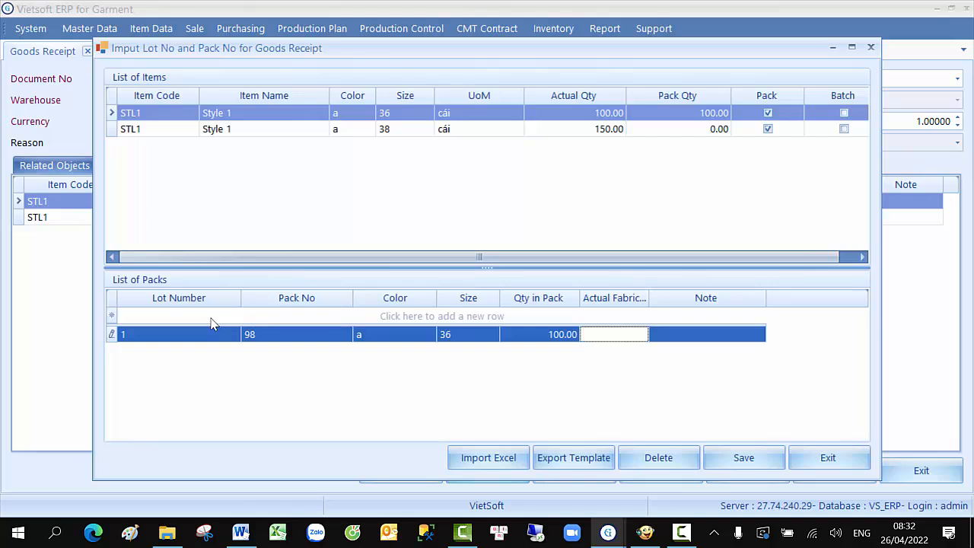
click(272, 316)
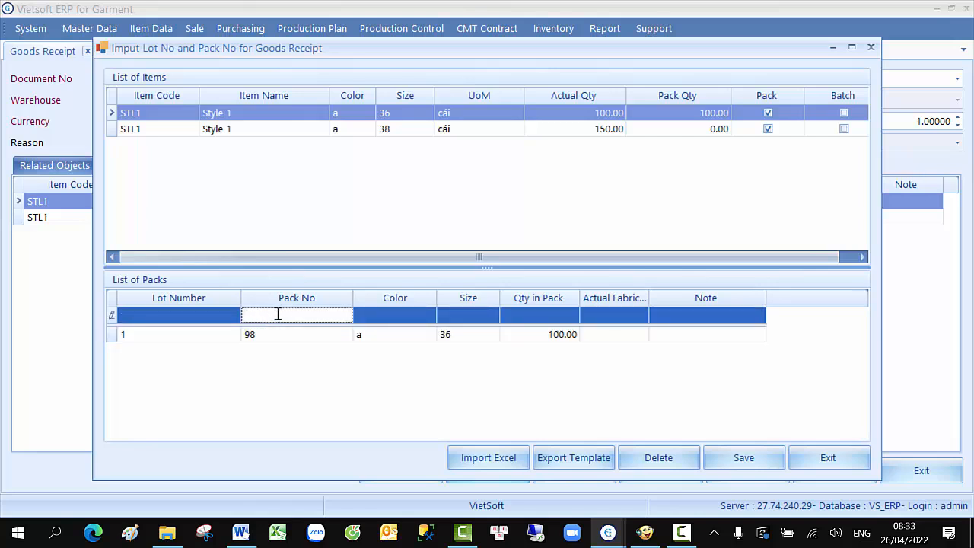
text(99)
key(Tab)
key(Tab)
key(Tab)
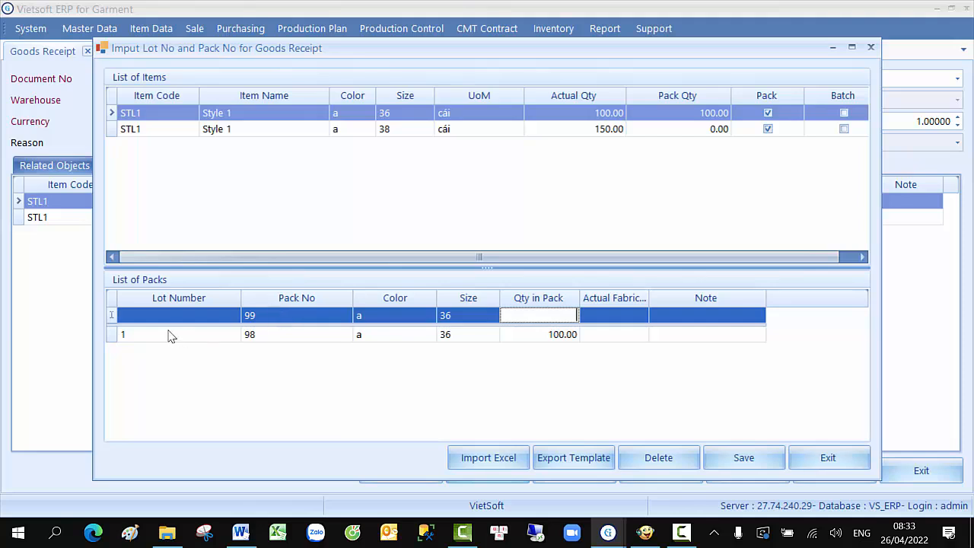
key(Escape)
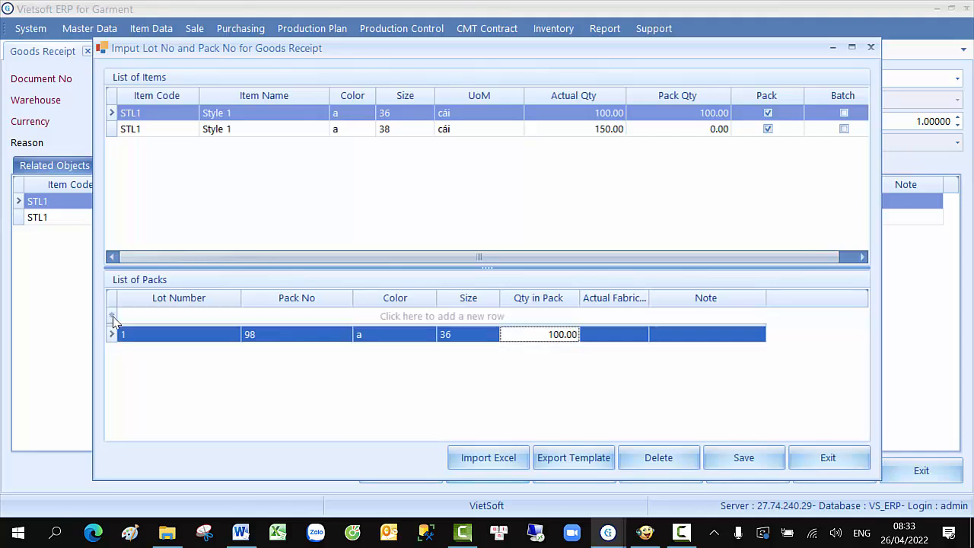
- Add a pack for the size 38 item with lot number 1, pack number 98 and quantity 100
click(339, 131)
click(225, 316)
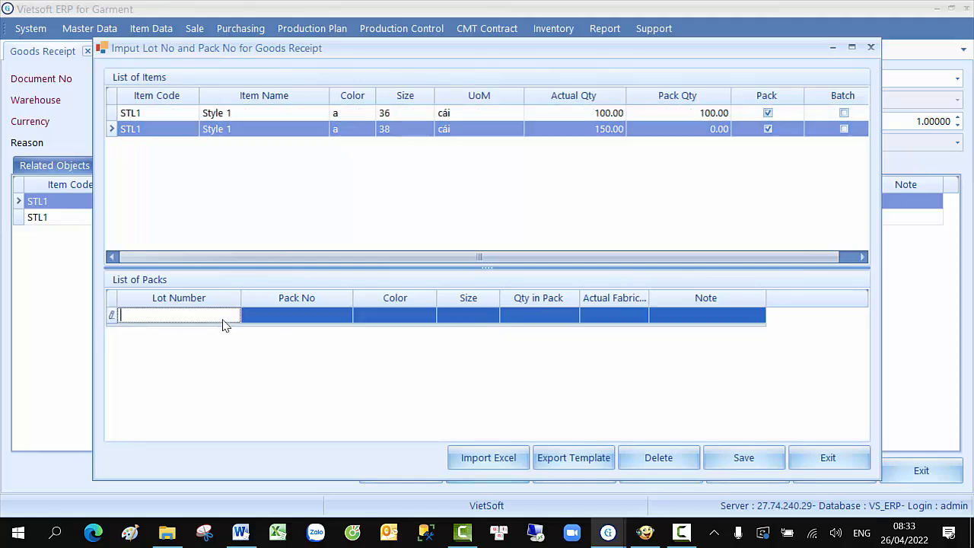
text(1)
key(Tab)
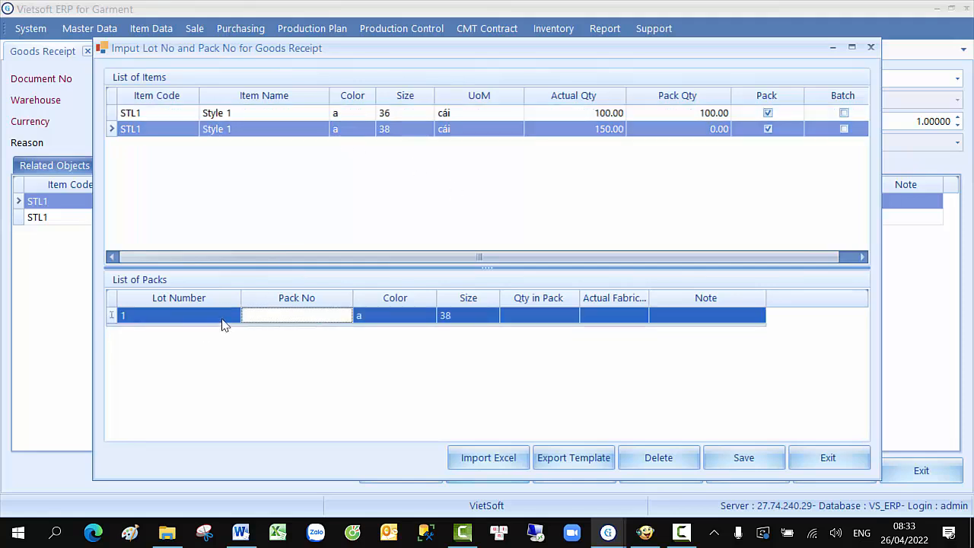
key(Tab)
key(Tab)
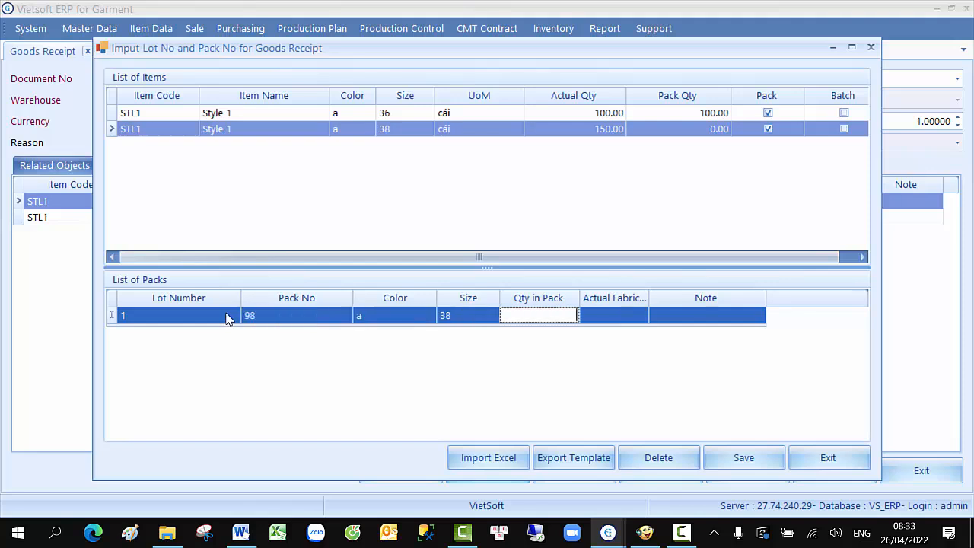
text(100)
key(Tab)
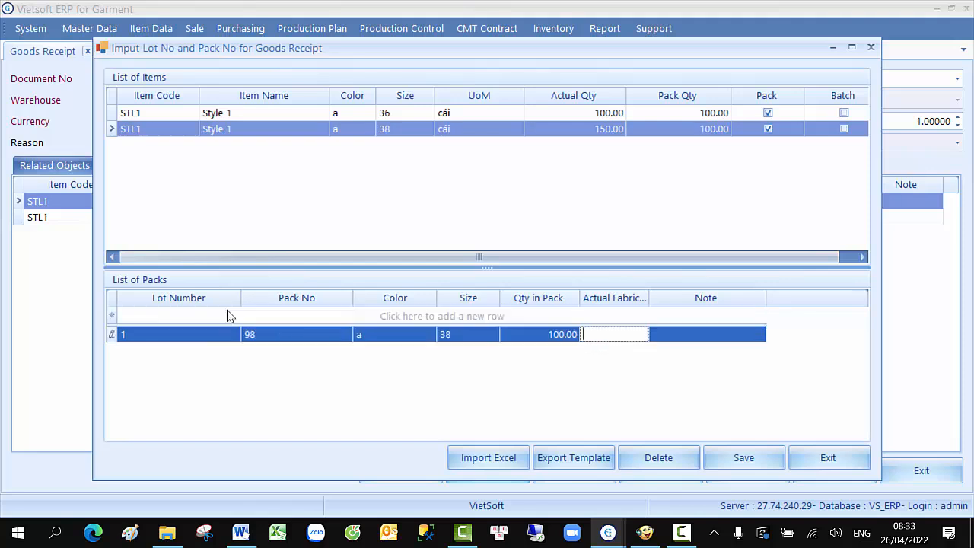
- Add a second pack for the size 38 item with lot number 1, pack number 99 and quantity 50
click(142, 319)
text(1)
key(Tab)
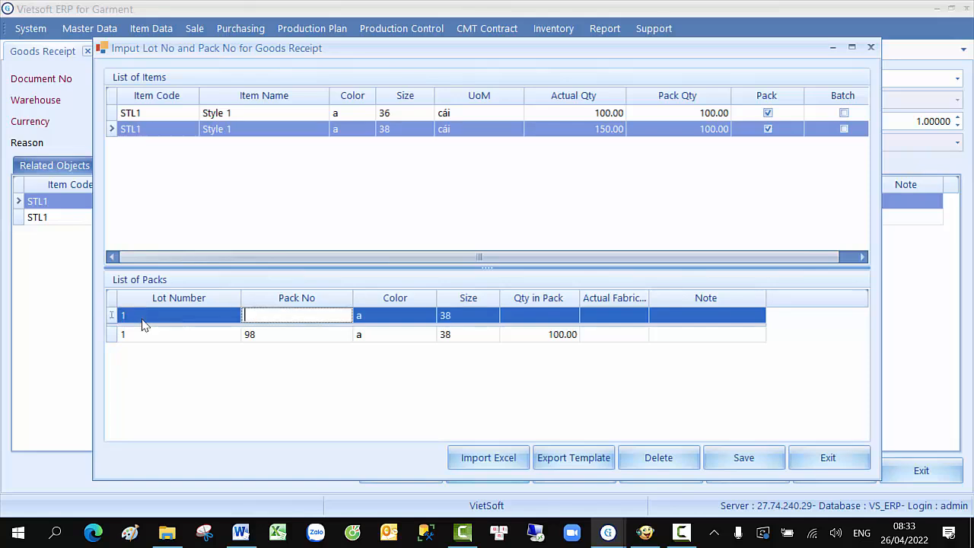
text(99)
key(Tab)
key(Tab)
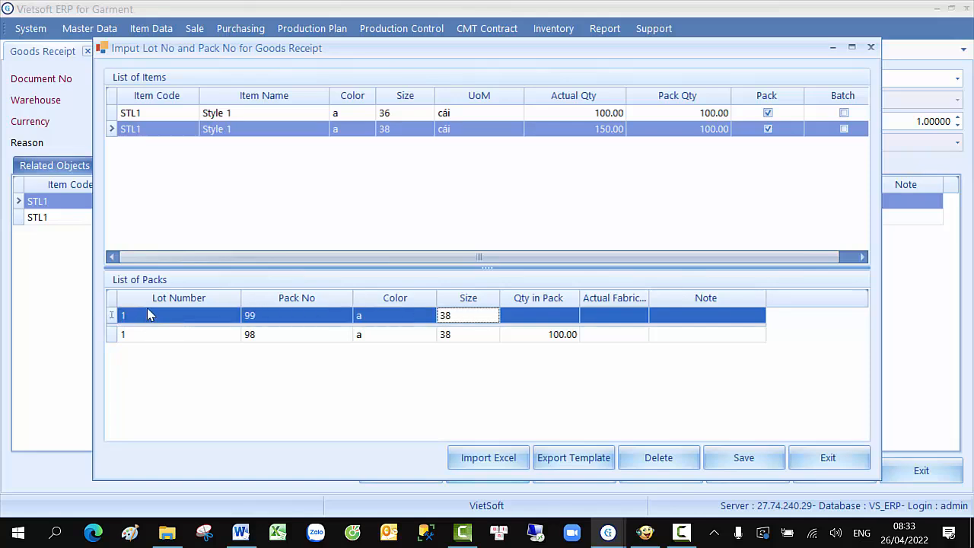
text(50)
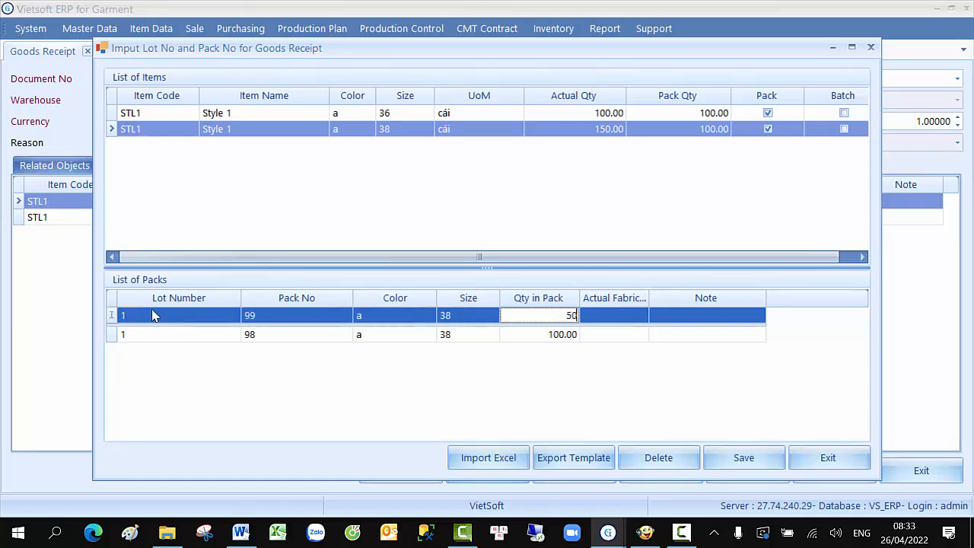
click(618, 341)
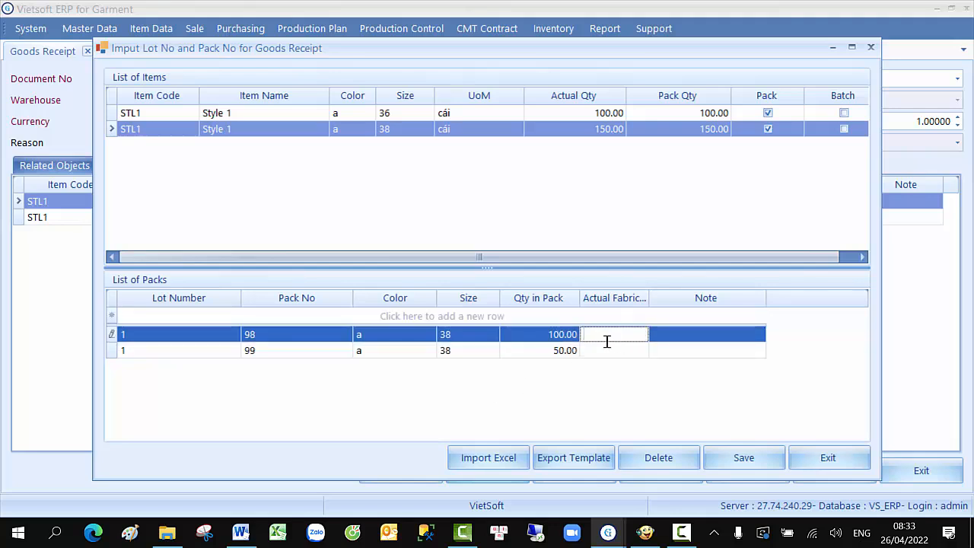
- Renumber the size 38 pack that duplicates pack number 98 to 100, and save the packs and the goods receipt
click(741, 461)
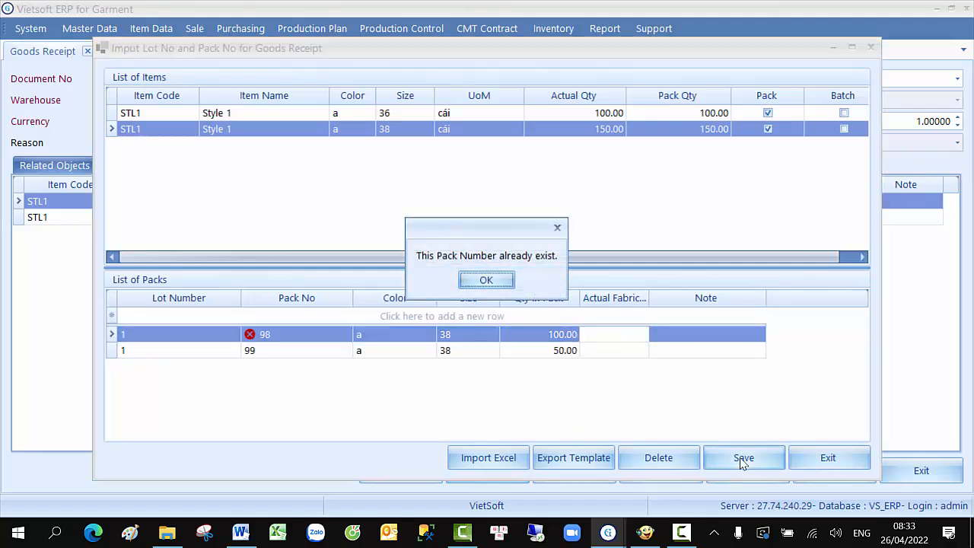
click(491, 280)
click(315, 339)
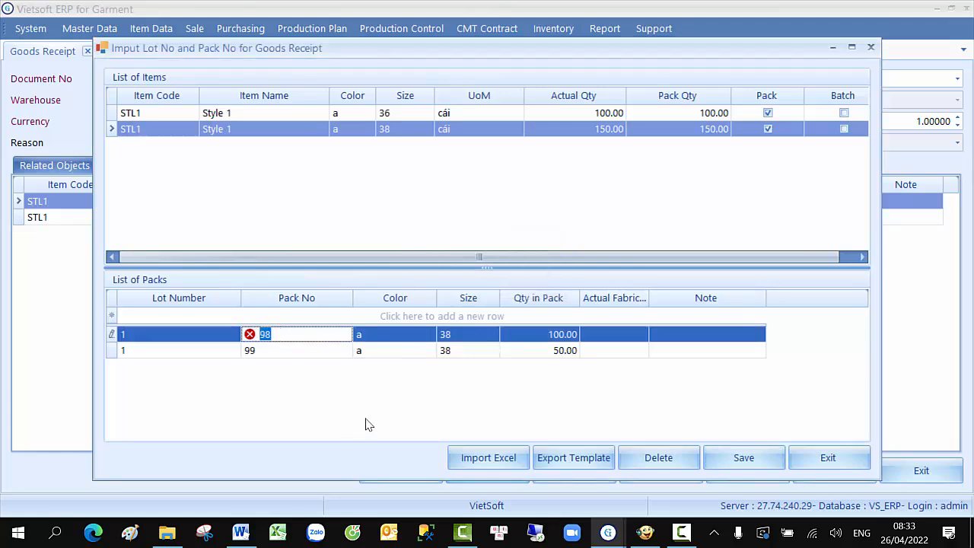
text(100)
click(273, 351)
click(744, 458)
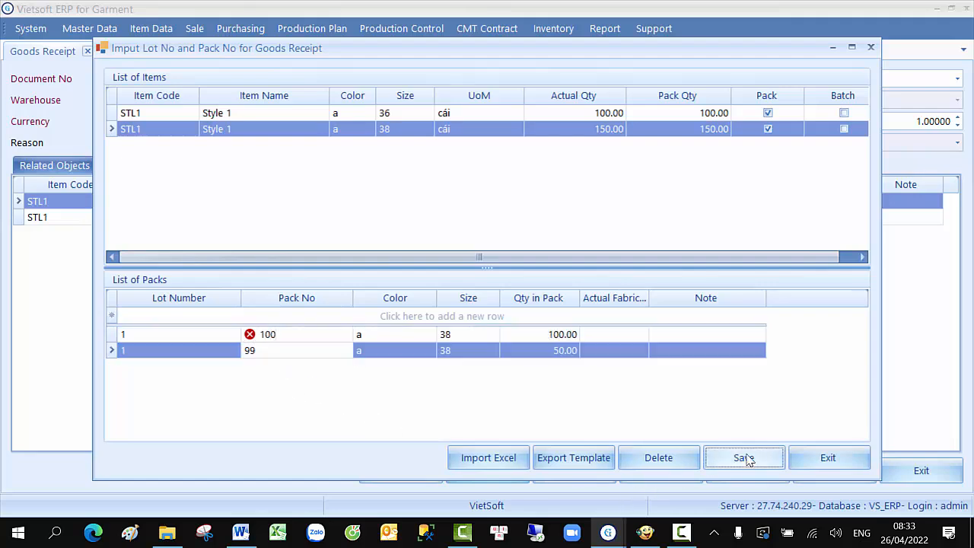
click(747, 465)
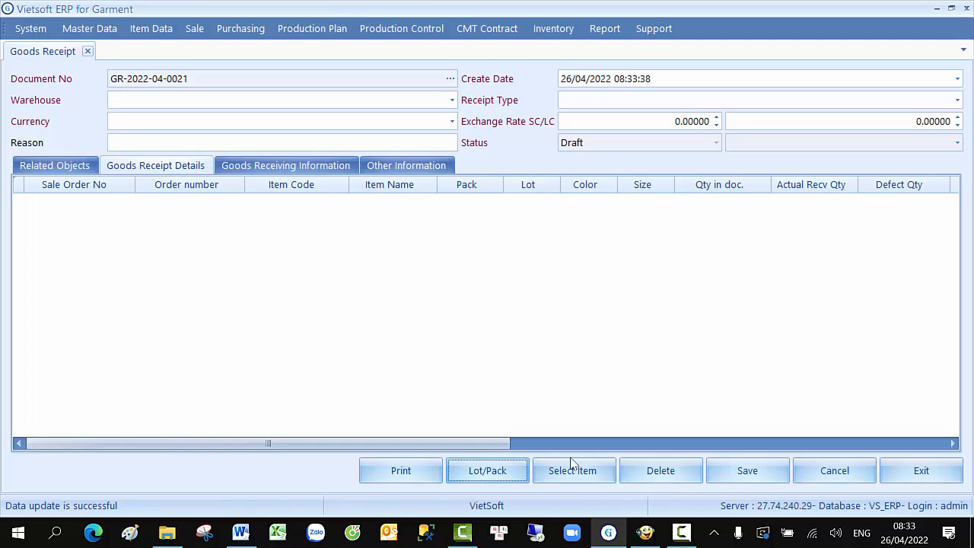
- Reopen the most recent FG Receipt from Production dated 26/04/2022 and lock it
click(449, 79)
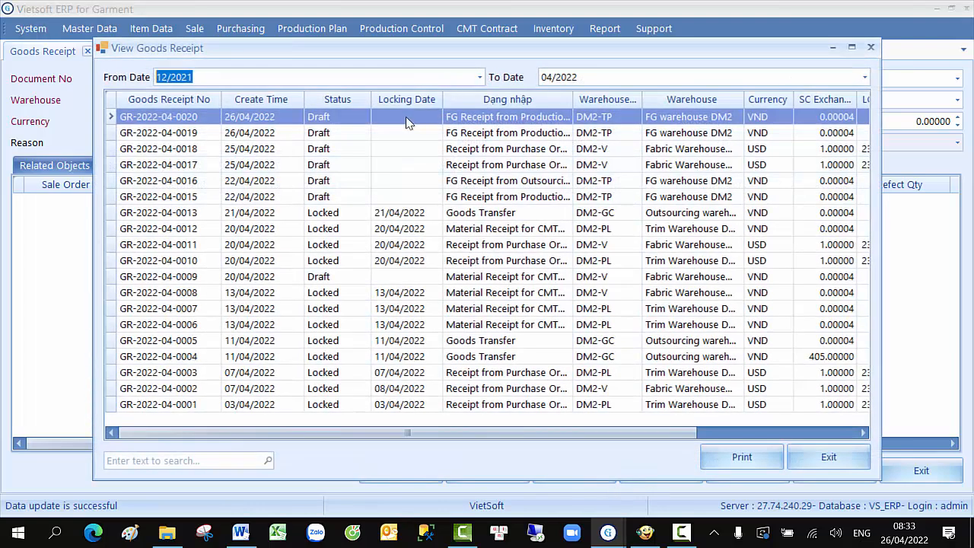
double_click(405, 117)
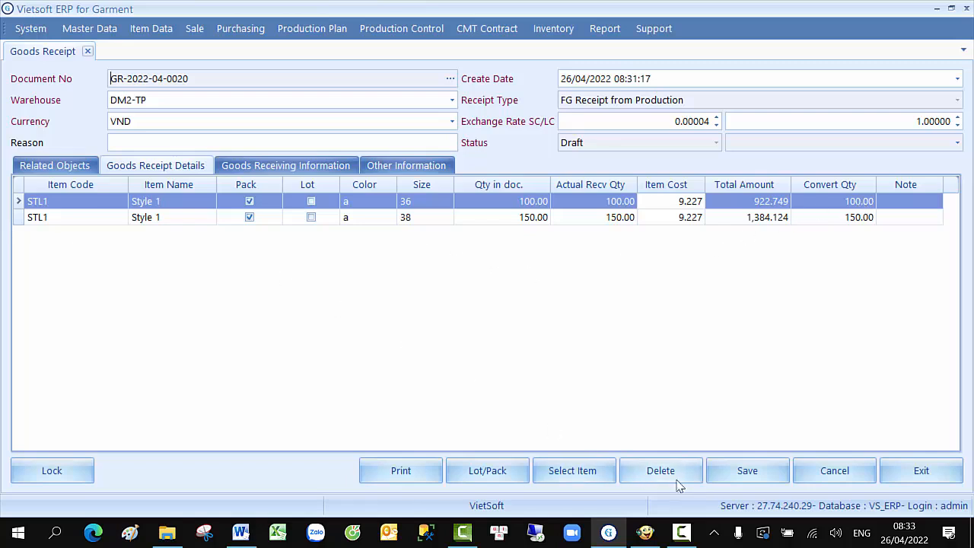
click(57, 472)
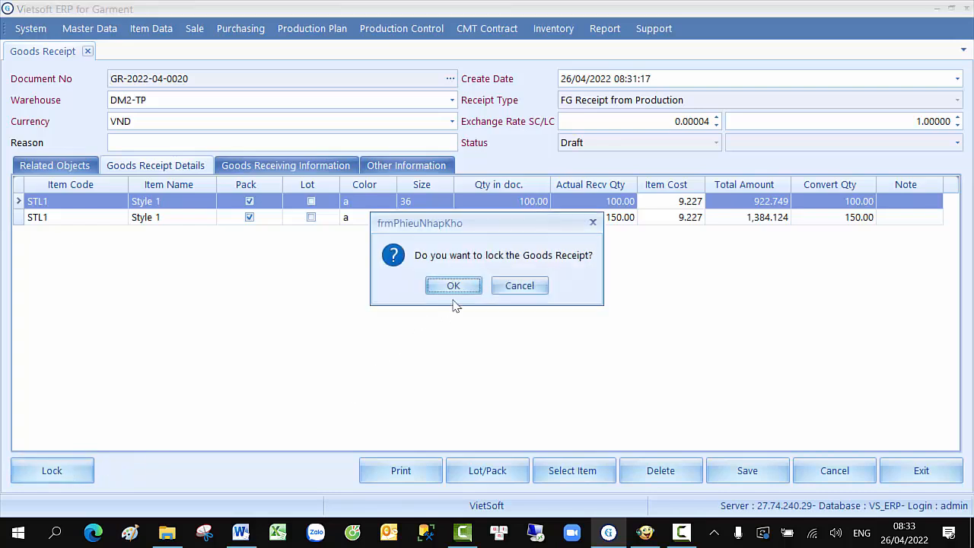
click(454, 286)
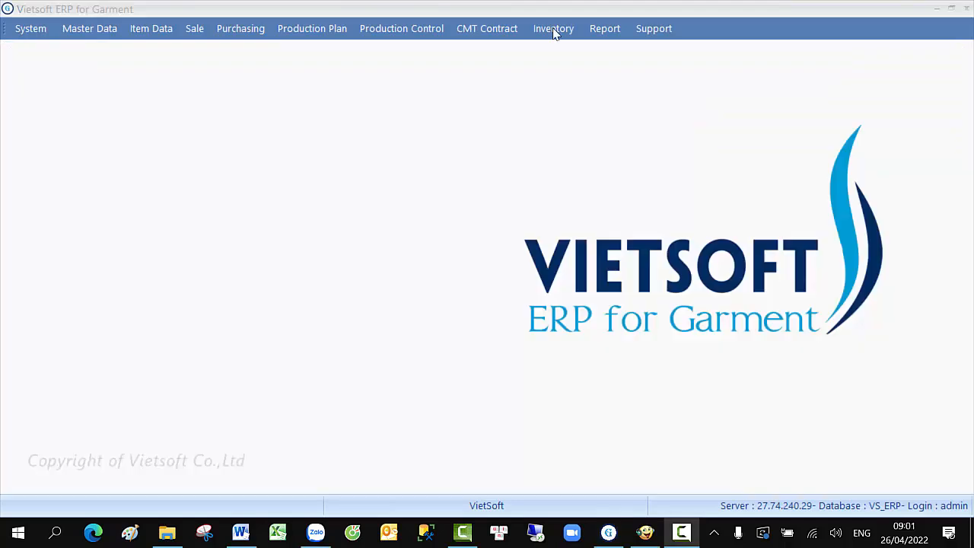
- Start a new goods receipt for FG warehouse DM2 with receipt type FG Receipt from Outsourcing Partner
click(553, 29)
click(570, 47)
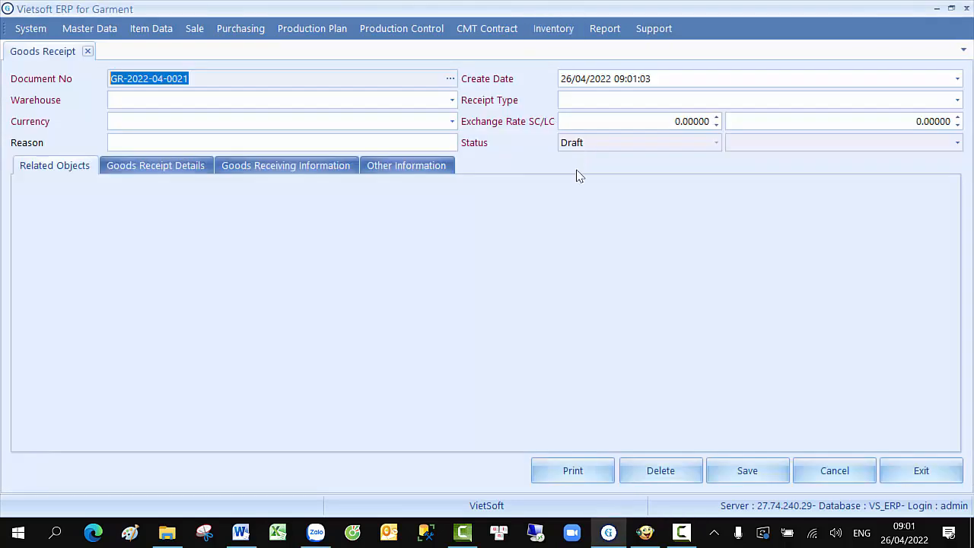
click(452, 100)
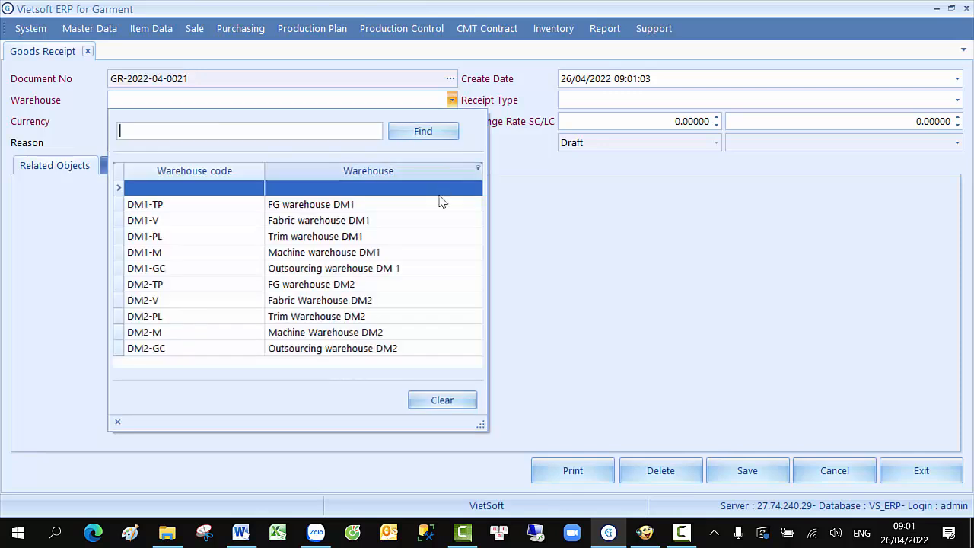
click(424, 282)
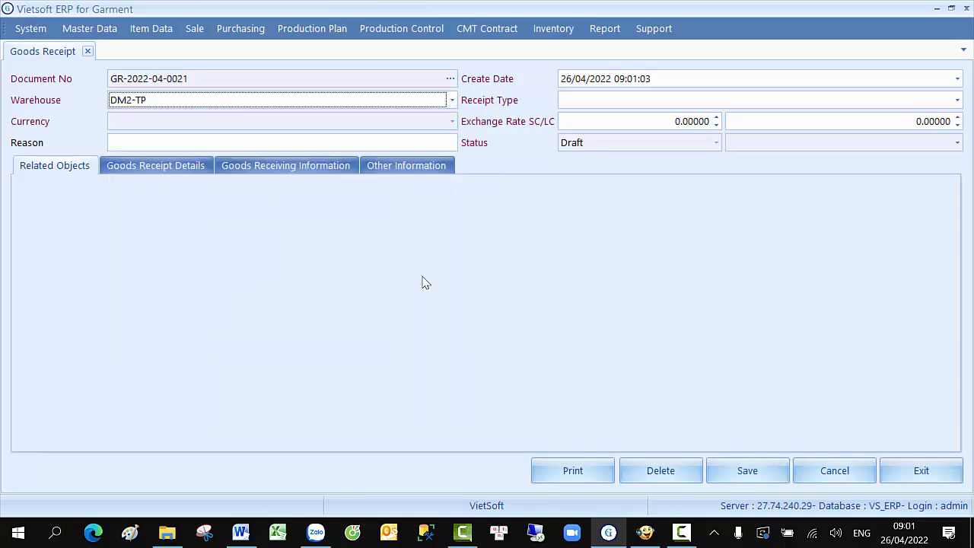
click(647, 104)
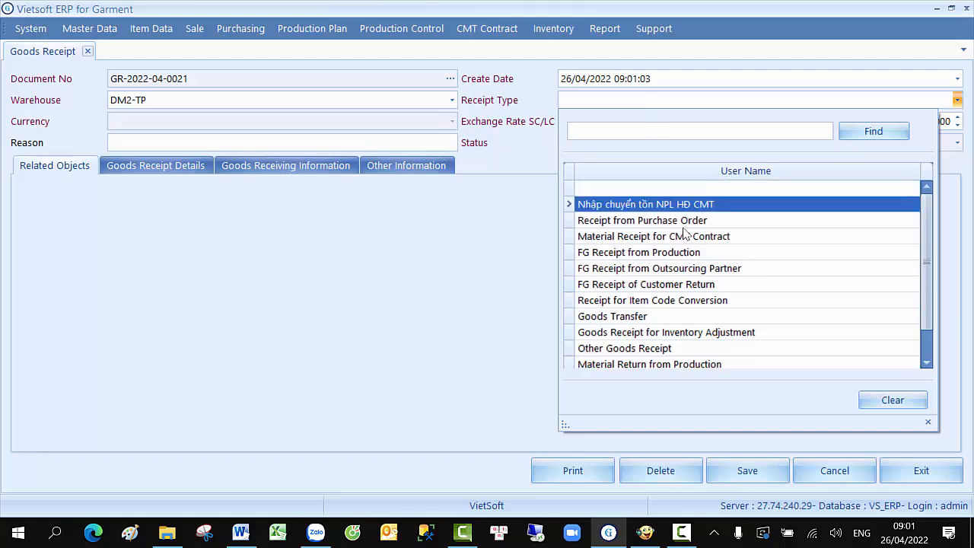
click(689, 270)
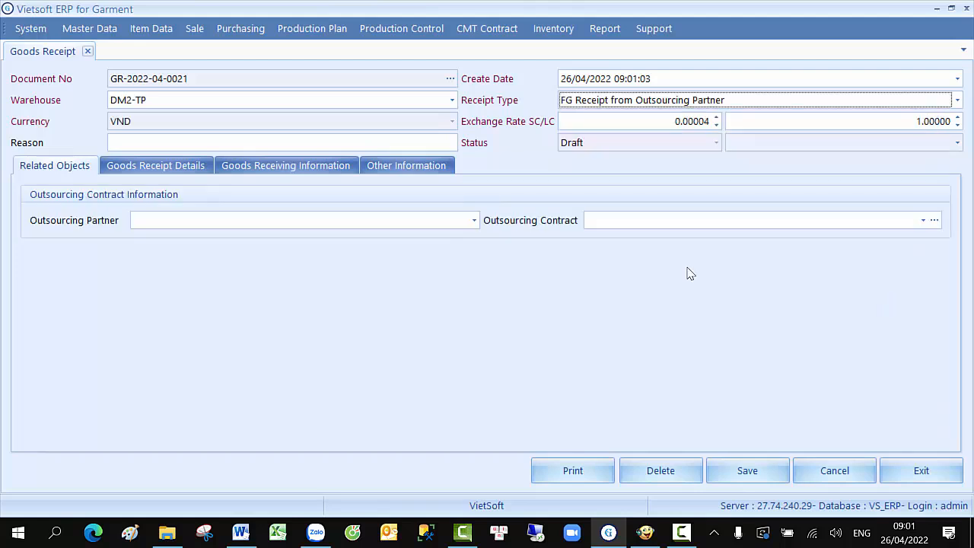
- Link the goods receipt to outsourcing partner May Đức Giang and the last listed outsourcing contract
click(473, 220)
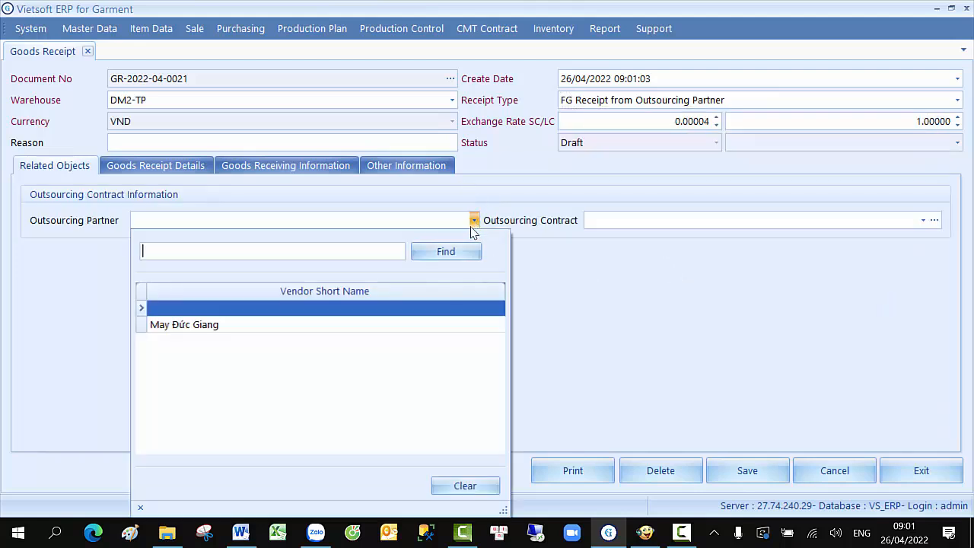
click(431, 327)
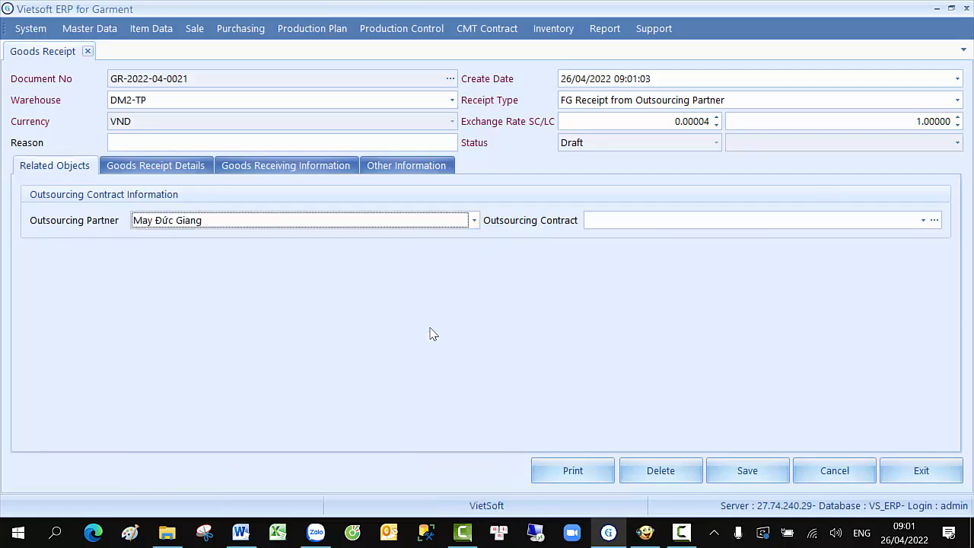
click(629, 223)
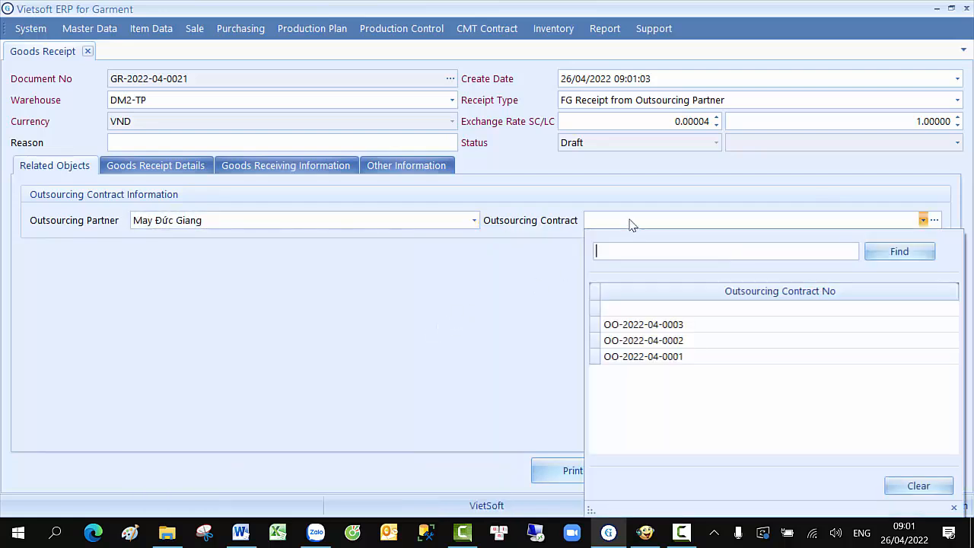
click(655, 357)
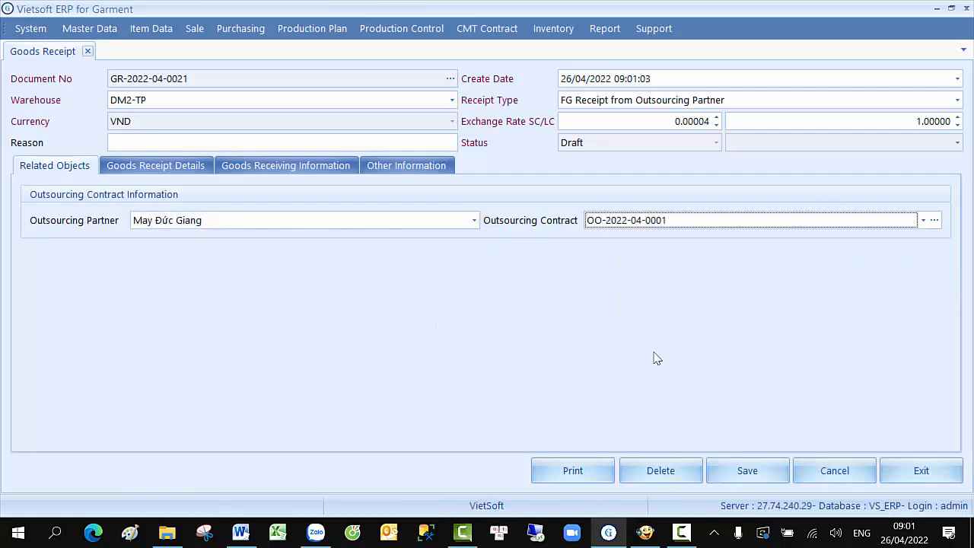
- Add the Style 1 items in color a, sizes 36 and 40, to the goods receipt details
click(179, 165)
click(572, 472)
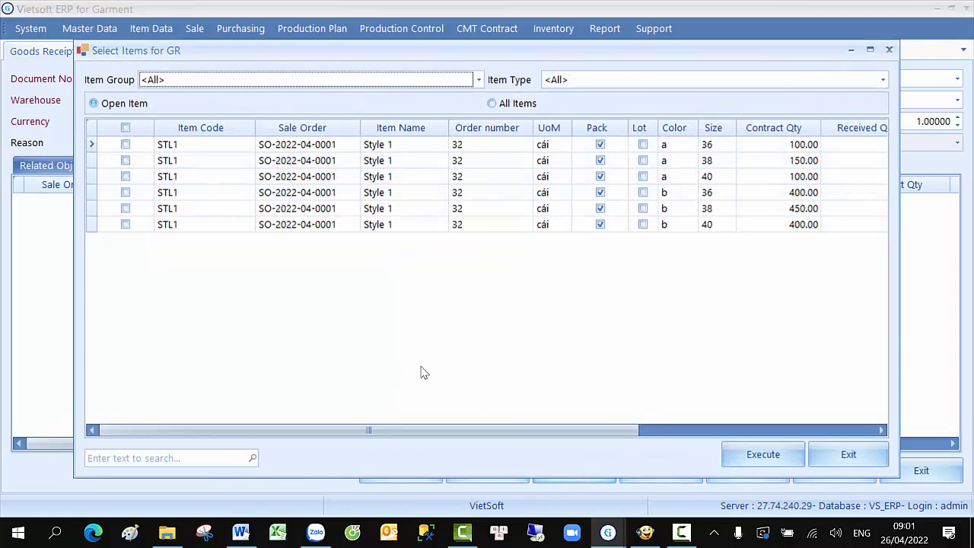
click(125, 144)
click(125, 176)
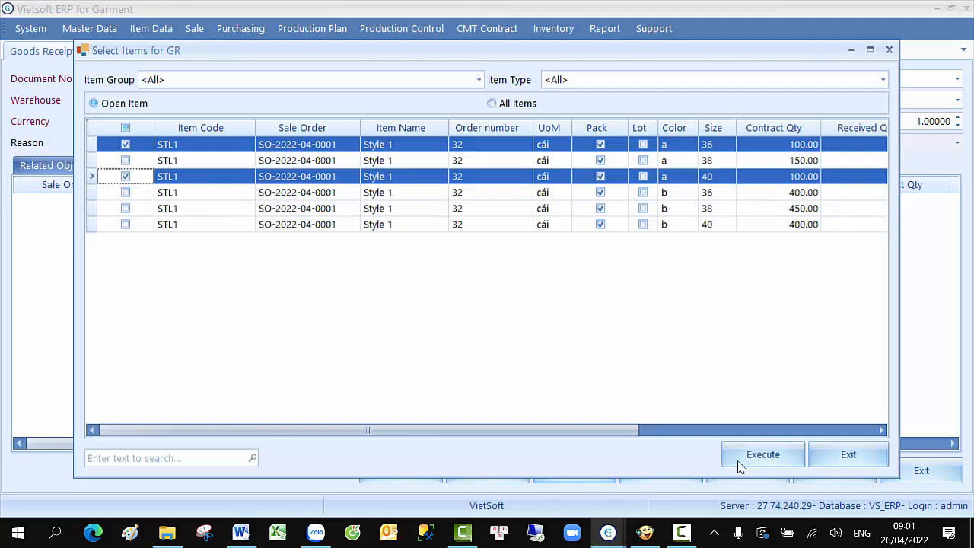
click(763, 455)
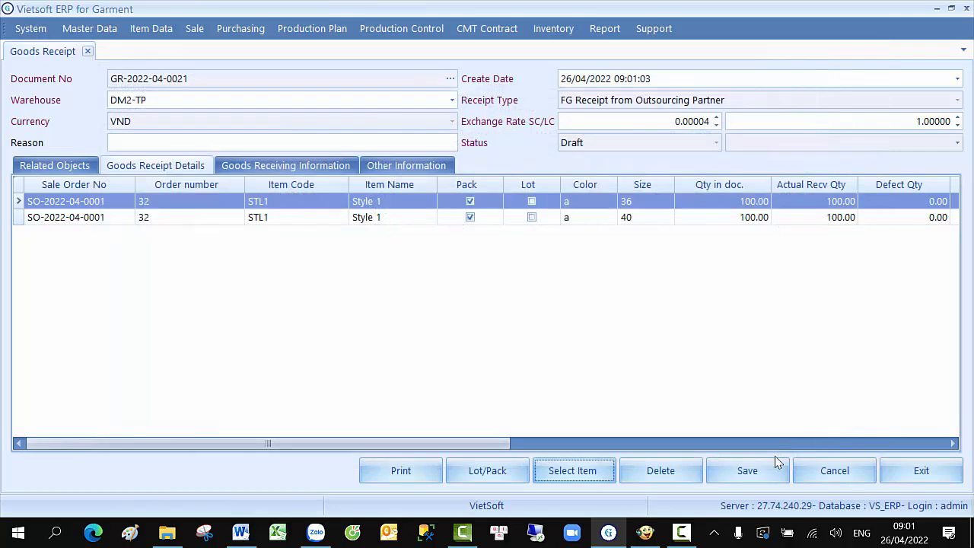
- Add a pack for the size 36 item with lot number 2, pack number 109 and quantity 100
click(499, 476)
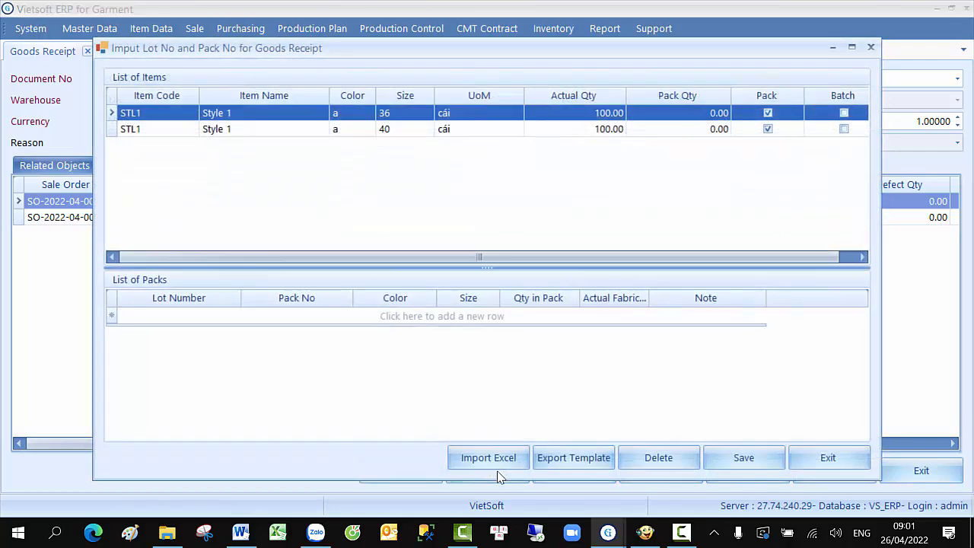
click(141, 317)
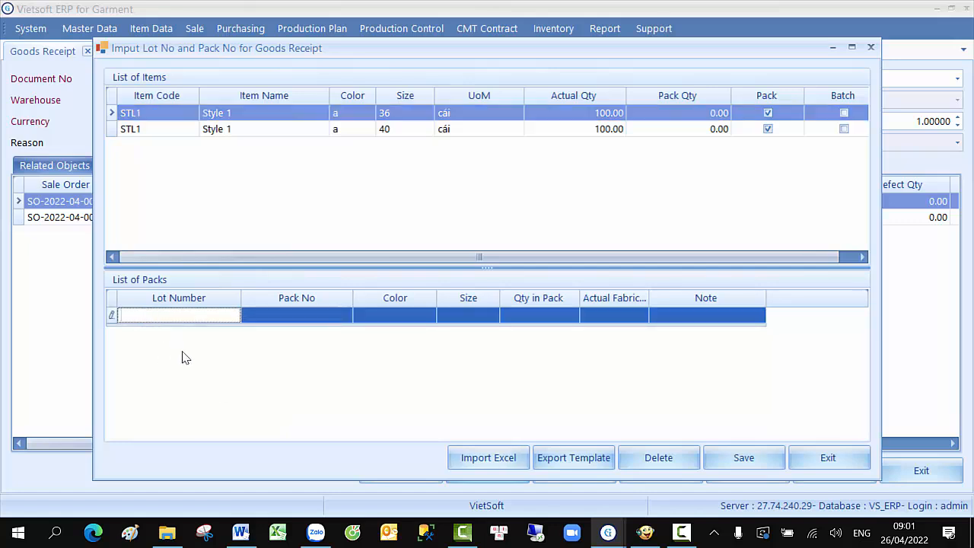
text(2)
key(Tab)
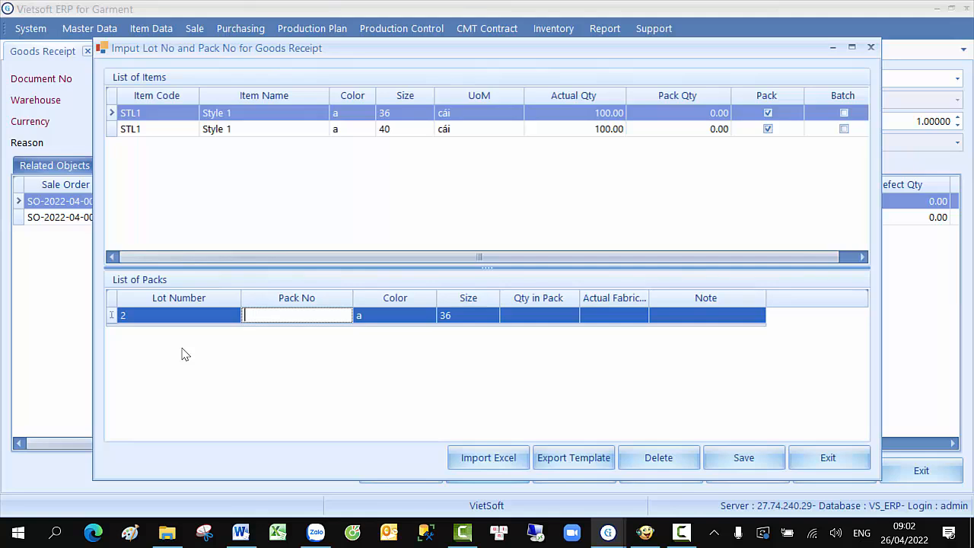
text(109)
key(Tab)
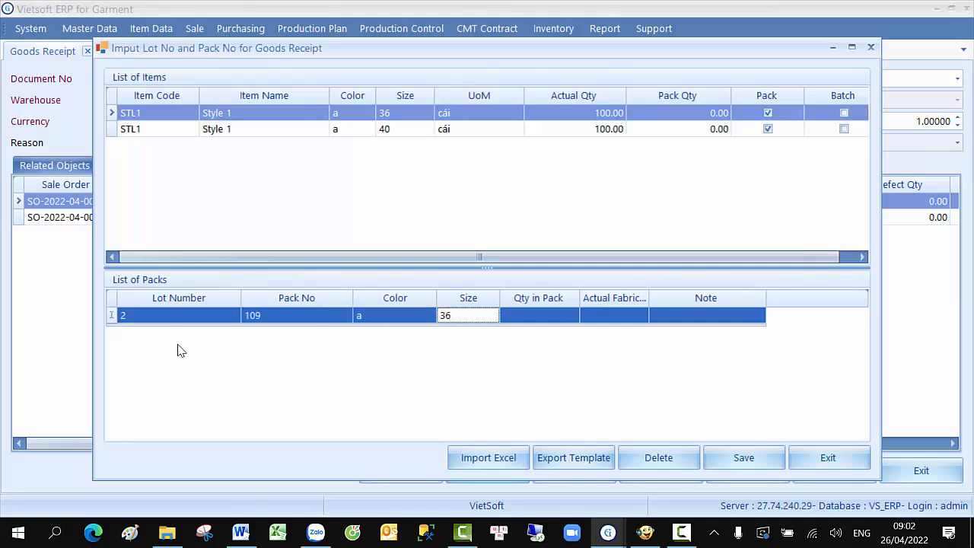
key(Tab)
text(100)
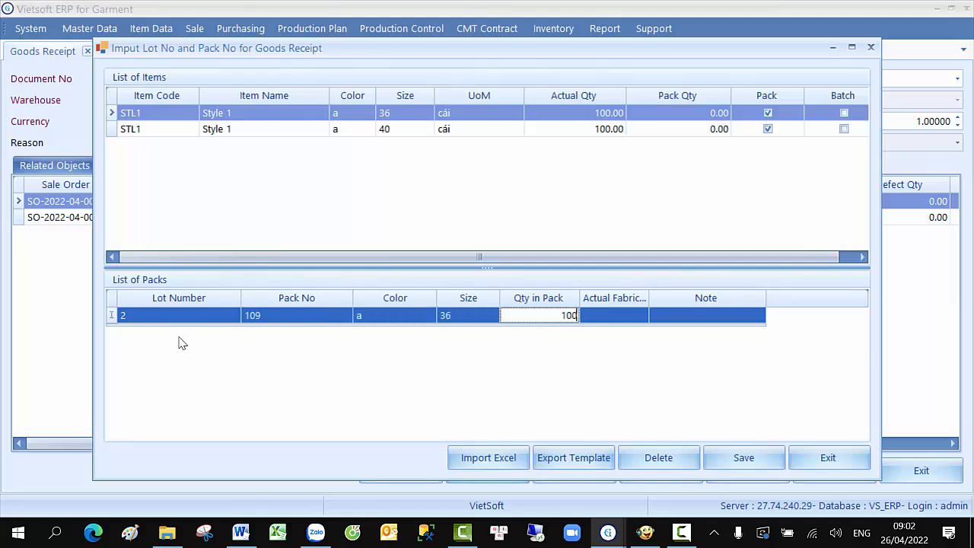
key(Tab)
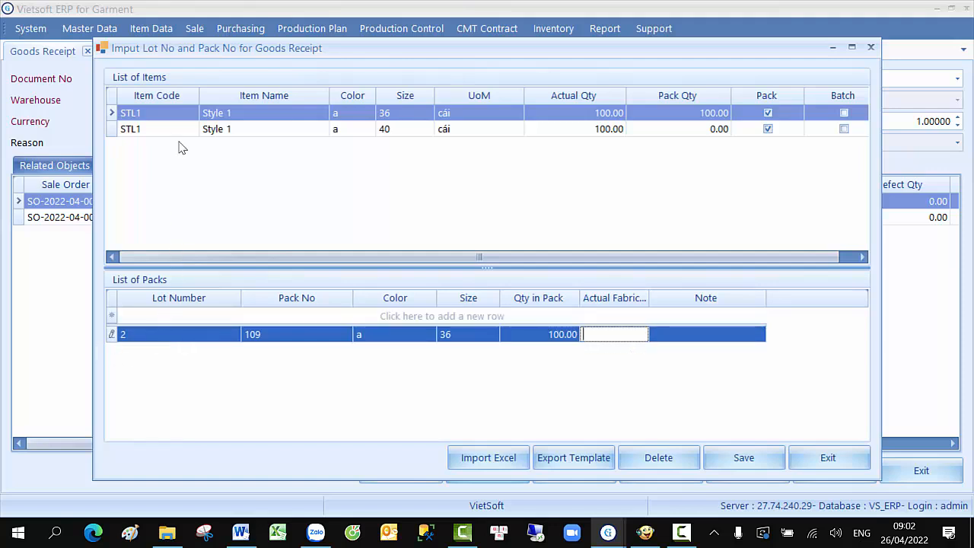
- Add a pack for the size 40 item with lot number 2, pack number 109 and quantity 100, and save the packs
click(180, 130)
click(160, 318)
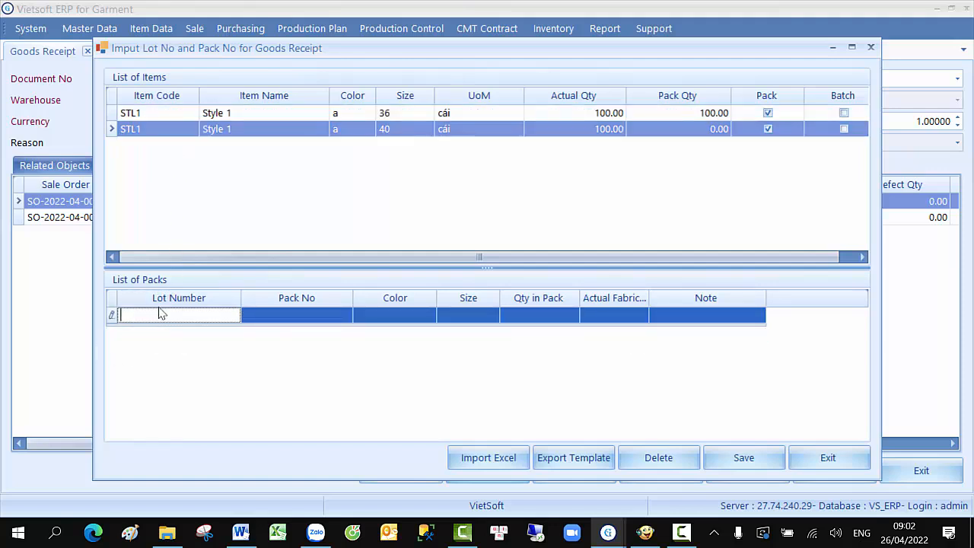
text(2)
key(Tab)
text(1)
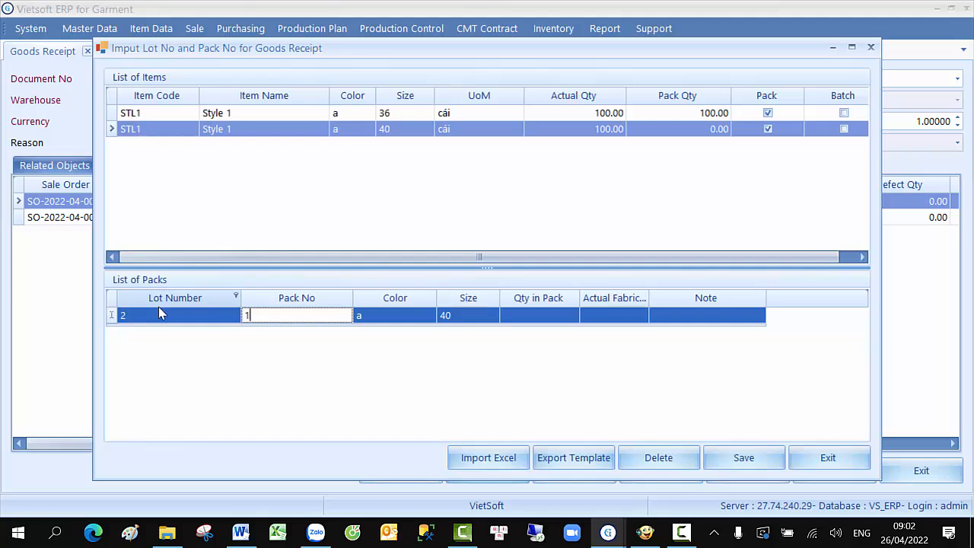
key(Tab)
key(Tab)
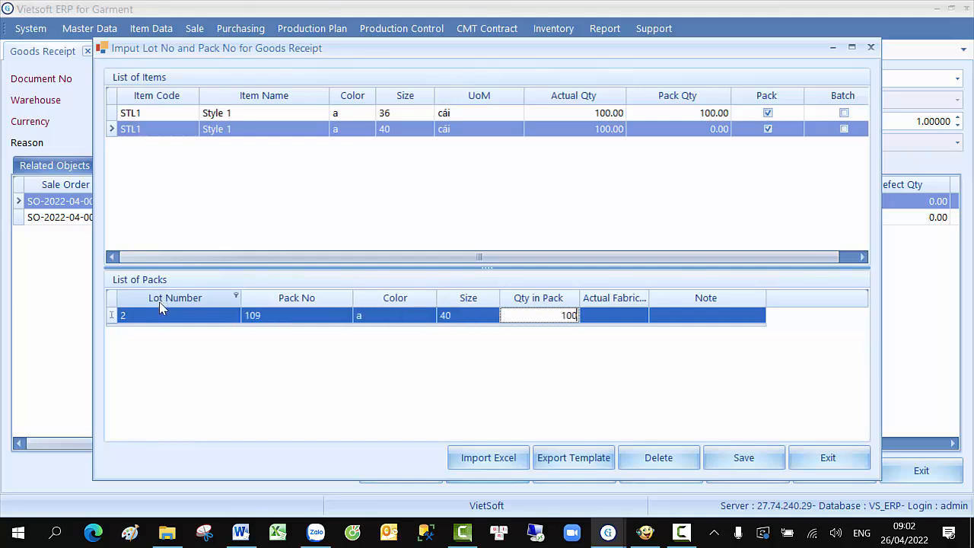
text(100)
key(Tab)
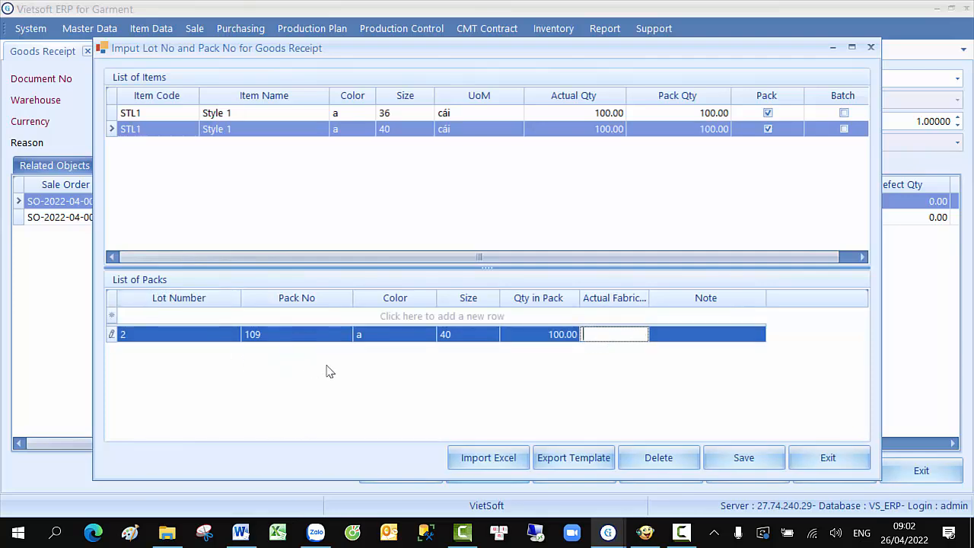
click(743, 458)
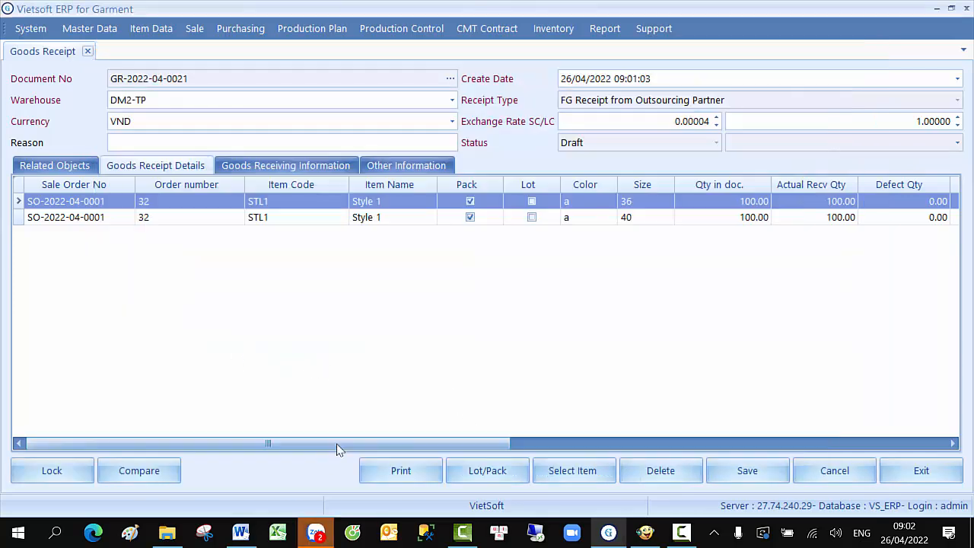
- Compare inventory with total material consumption for the goods receipt, and close the reconciliation
click(32, 476)
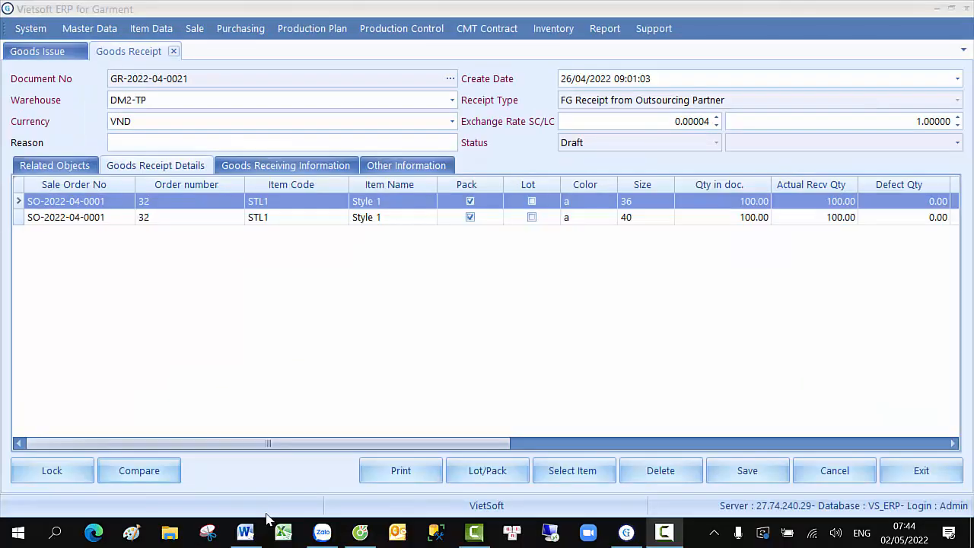
click(135, 472)
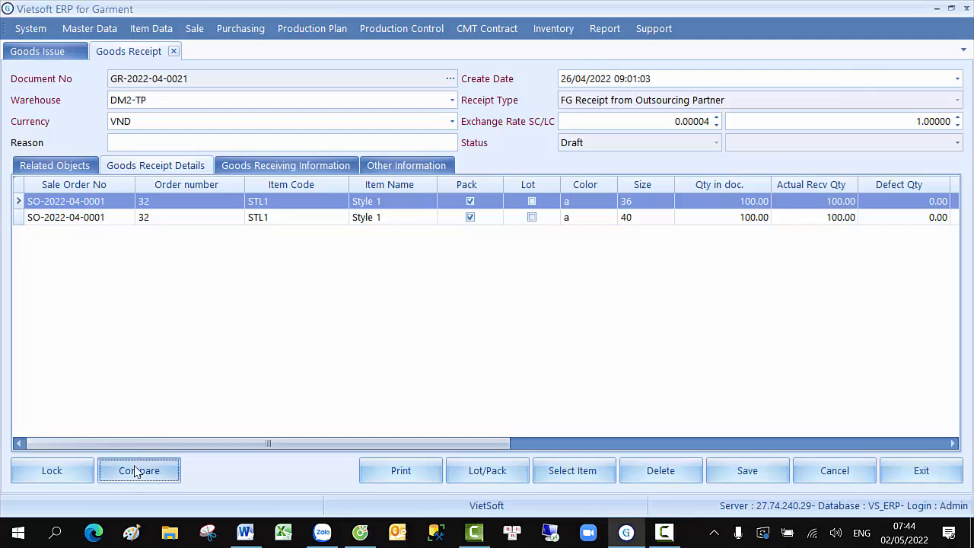
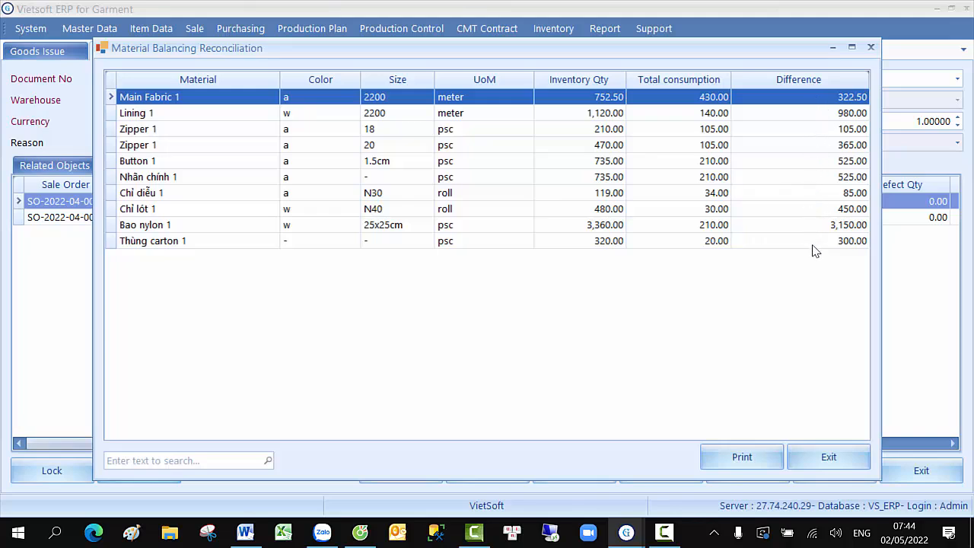
click(837, 456)
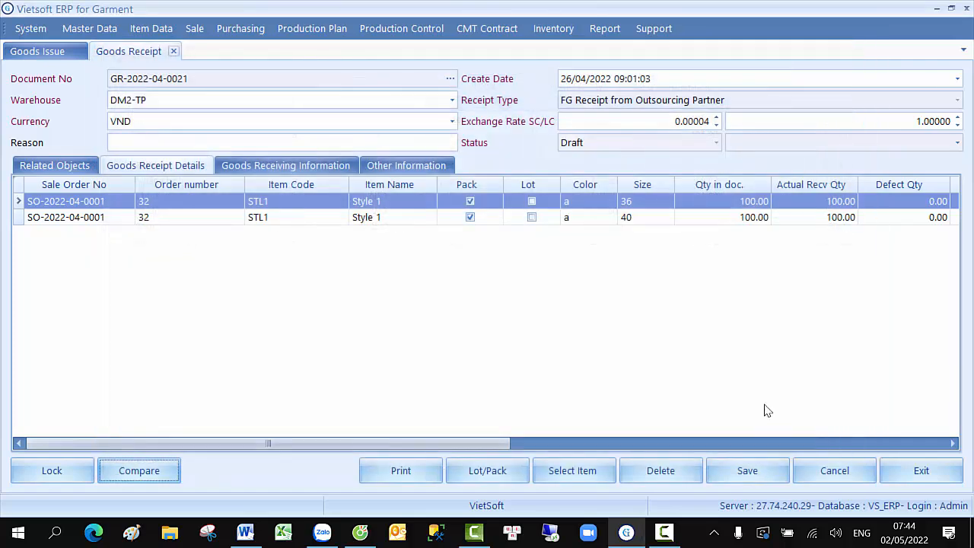
- Lock the goods receipt from the outsourcing partner
click(49, 471)
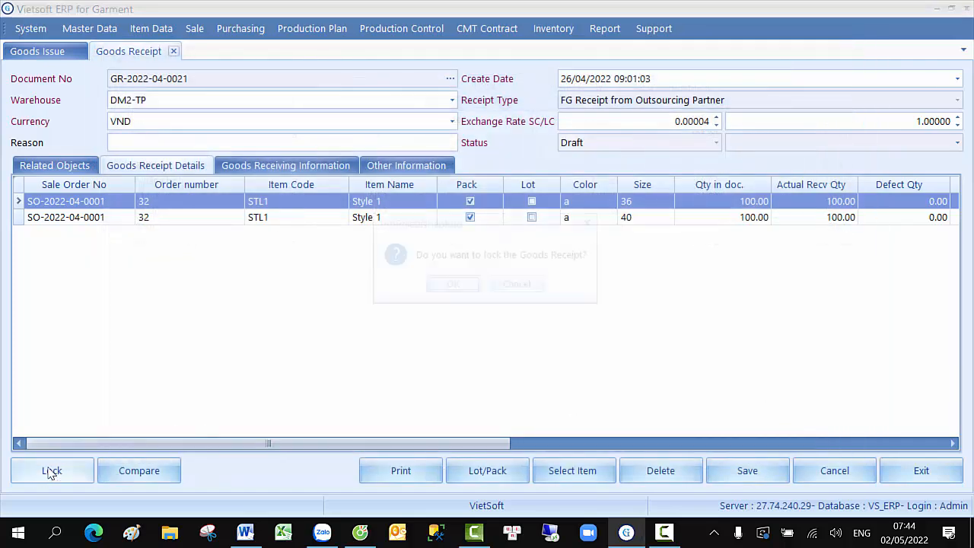
click(452, 288)
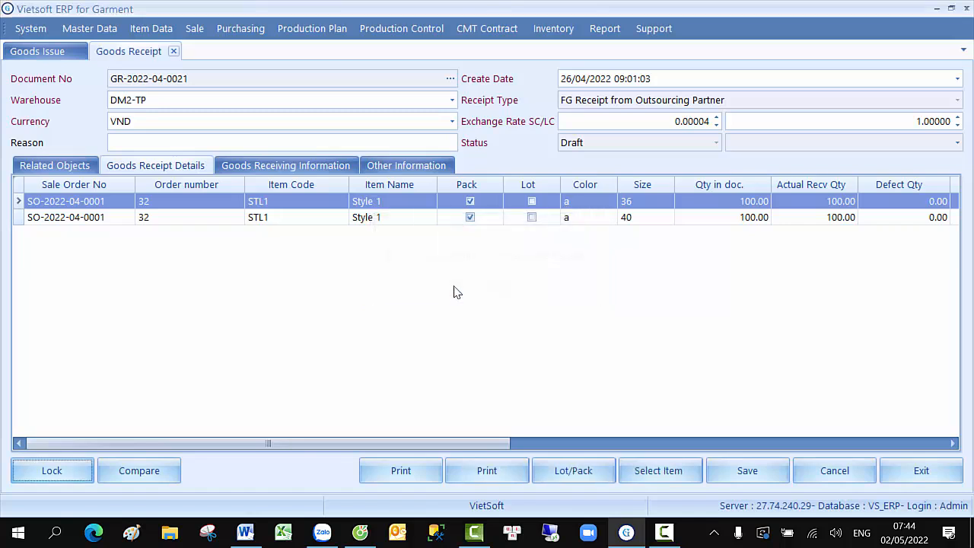
click(487, 281)
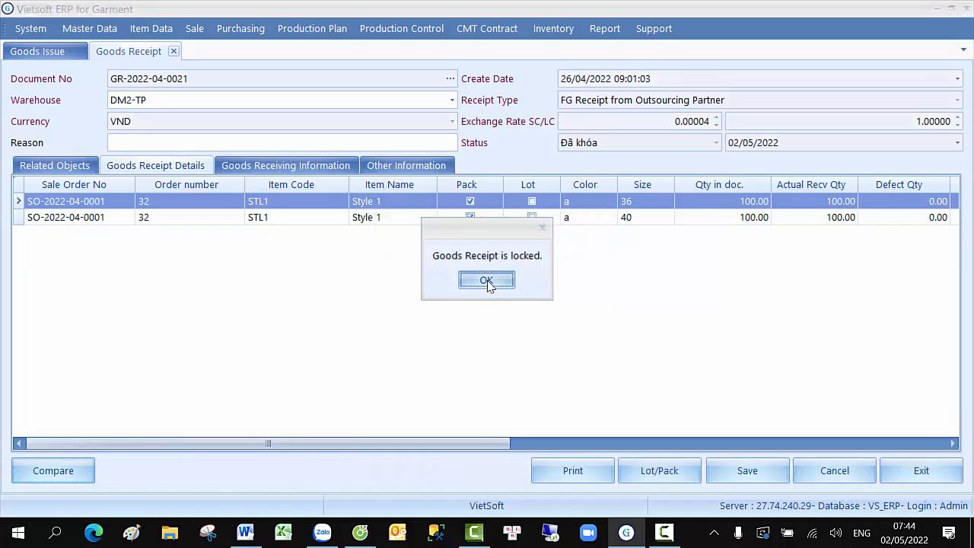
- Open the goods issue dated 26/04/2022 from FG warehouse DM2 with issue type Inventory Clearing for Outsourcing Partner
click(553, 33)
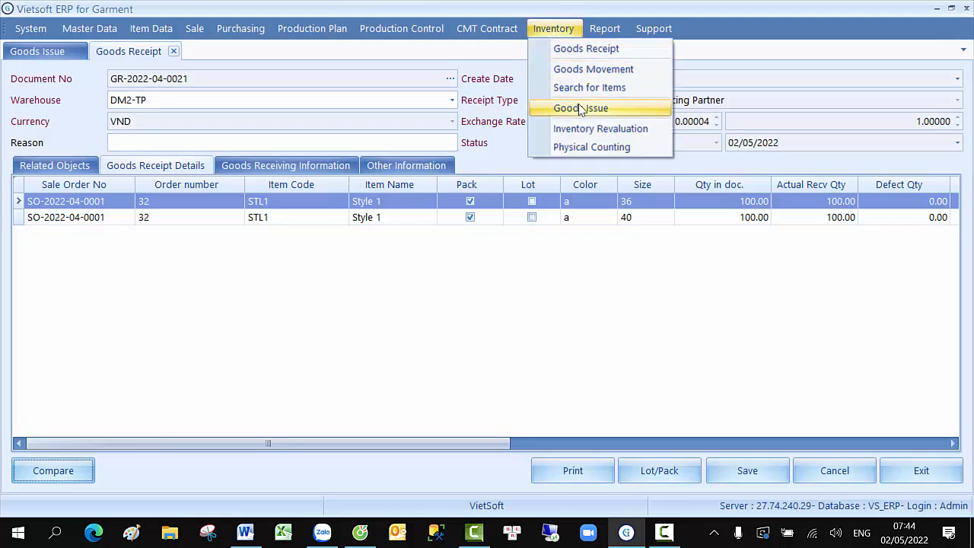
click(580, 107)
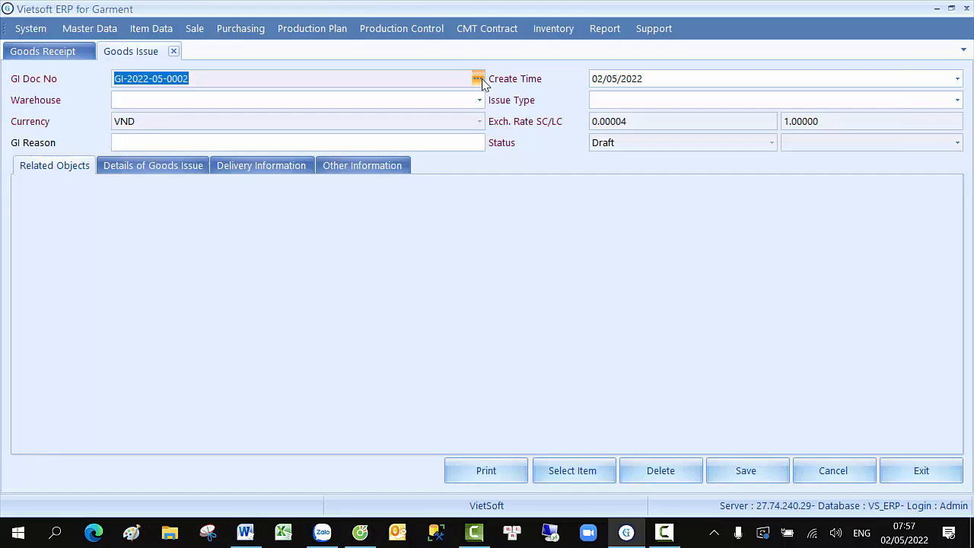
click(478, 80)
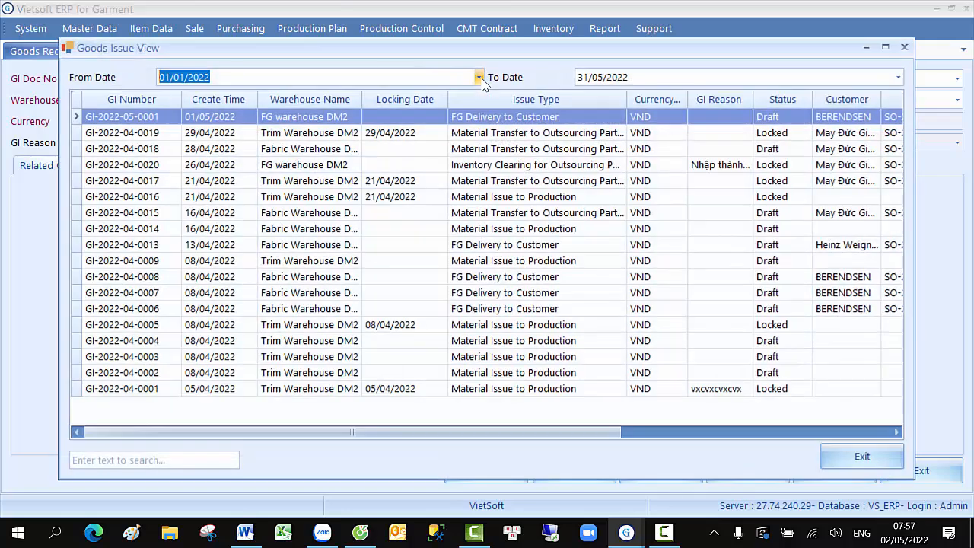
click(508, 169)
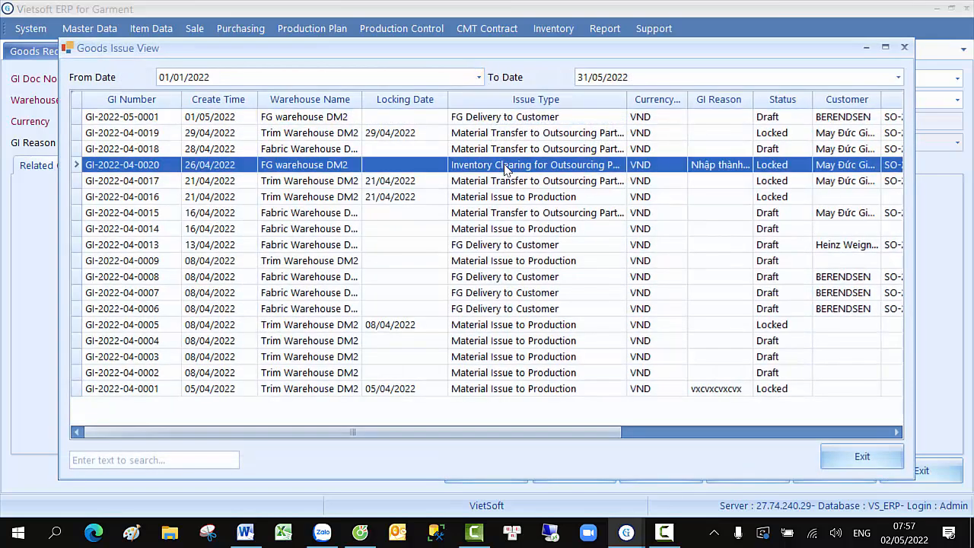
double_click(506, 167)
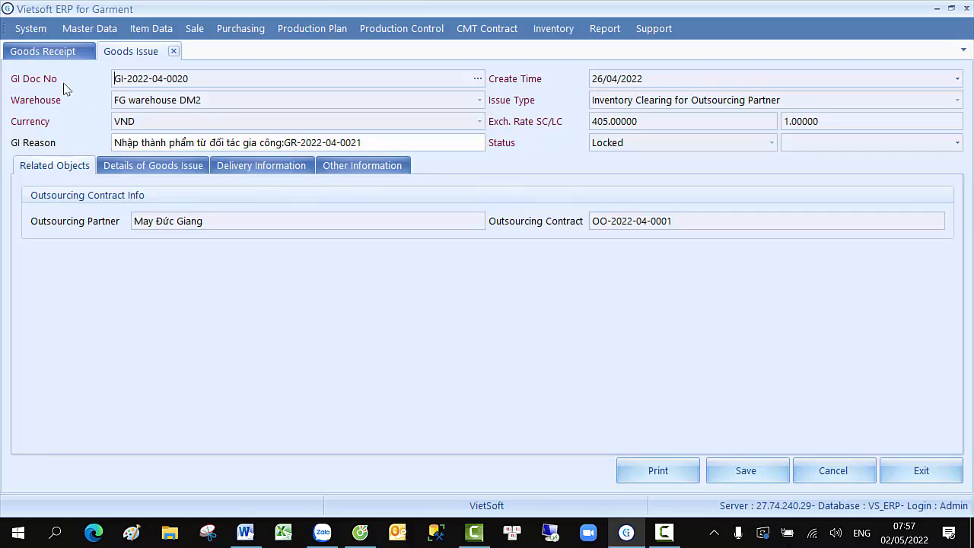
- Check the goods issue's reason against the receipt's document number, review its related objects and issued materials, and close both documents
click(49, 46)
click(197, 81)
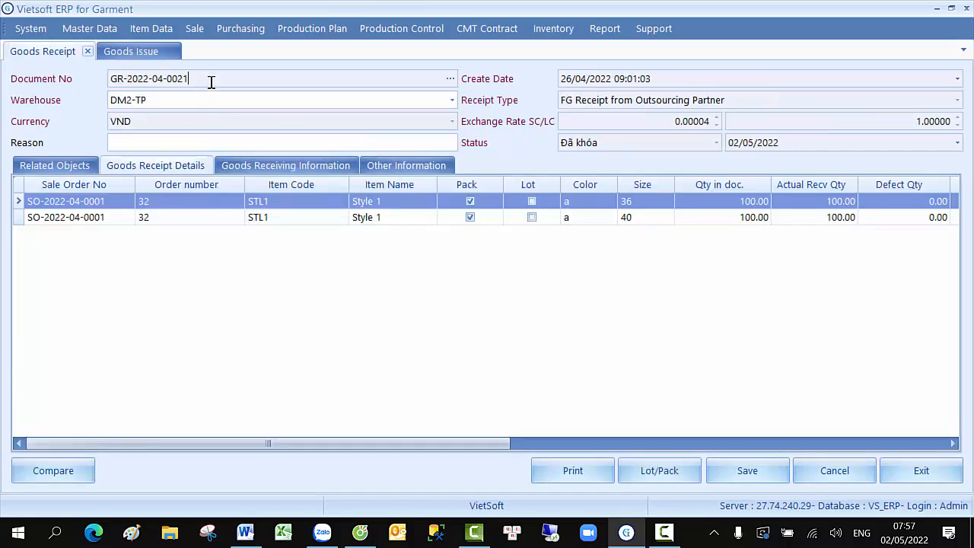
drag(189, 80, 111, 80)
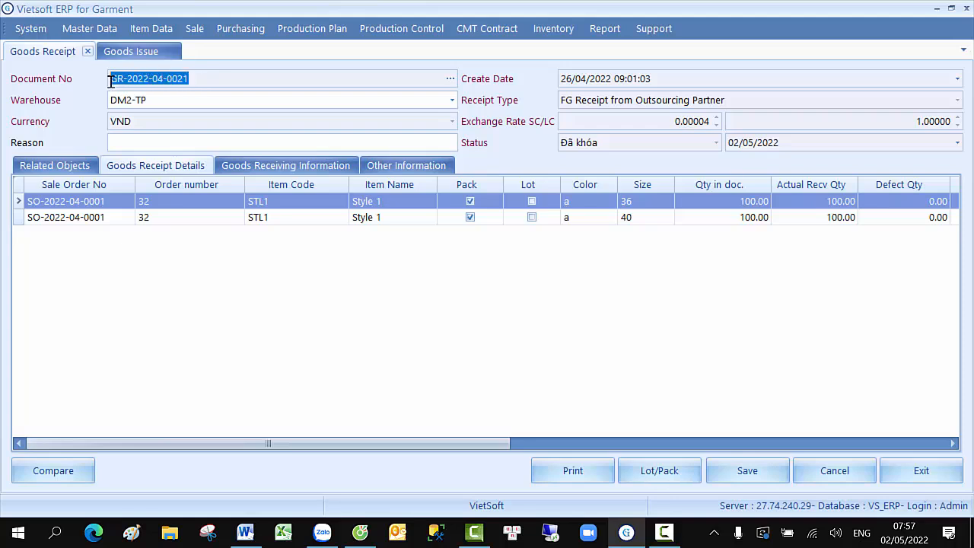
click(157, 54)
click(73, 167)
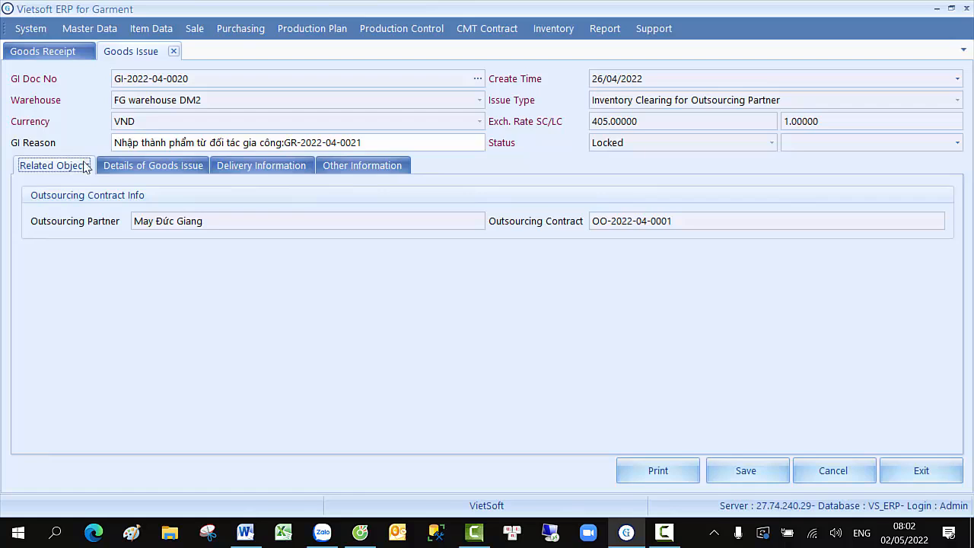
click(141, 167)
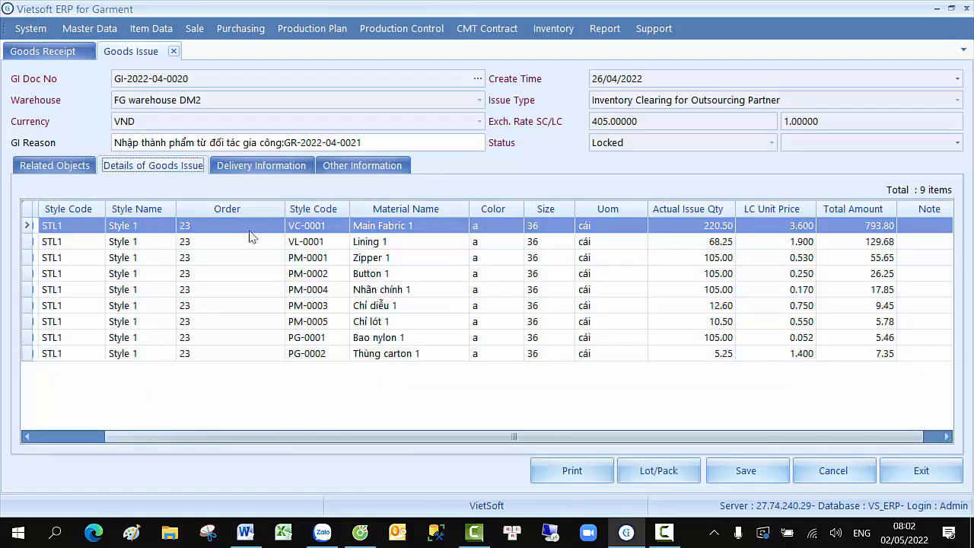
click(922, 472)
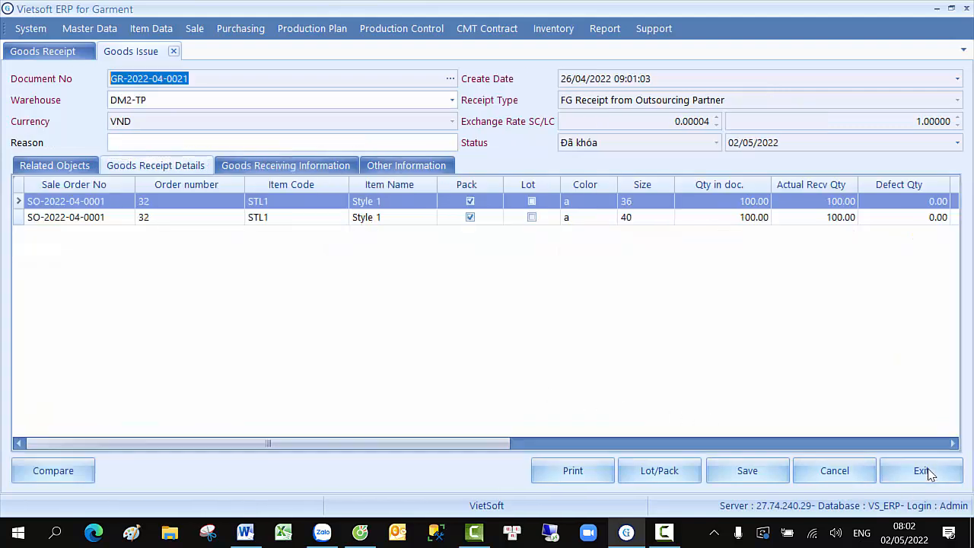
click(921, 471)
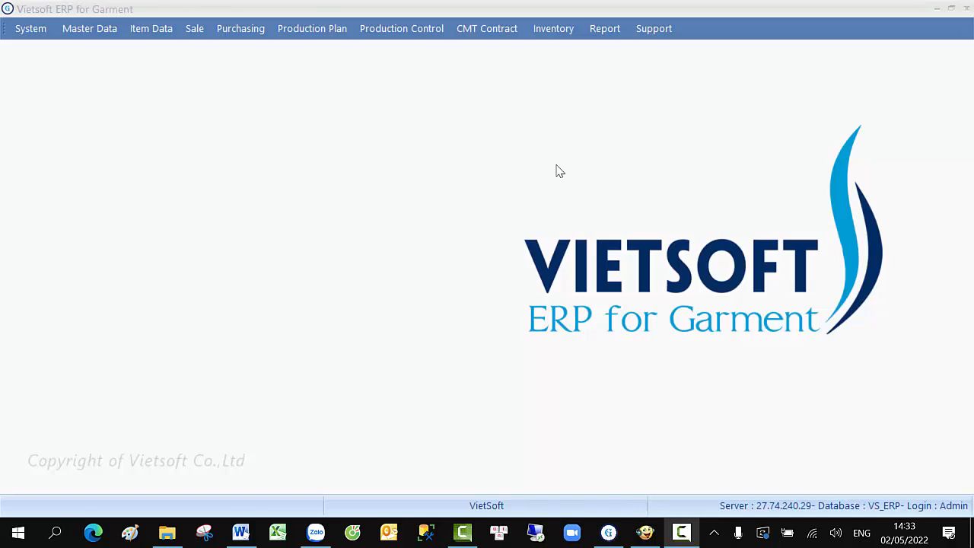
- Create a goods issue from FG warehouse DM2 with issue type FG Delivery to Customer
click(551, 30)
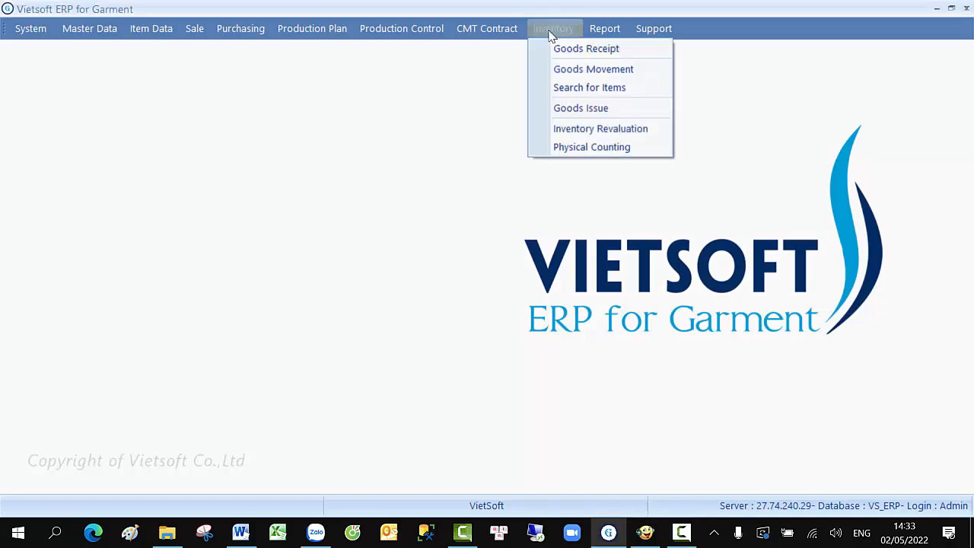
click(552, 111)
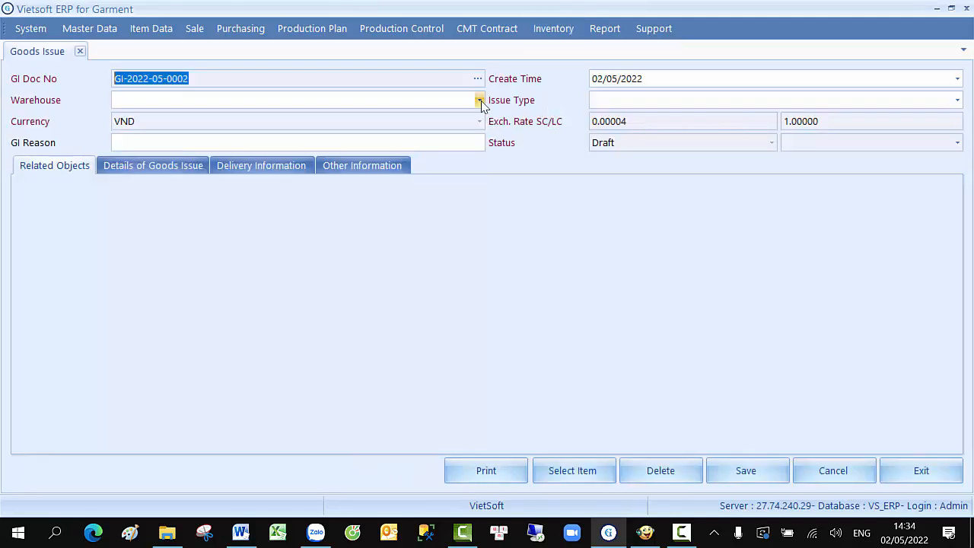
click(479, 100)
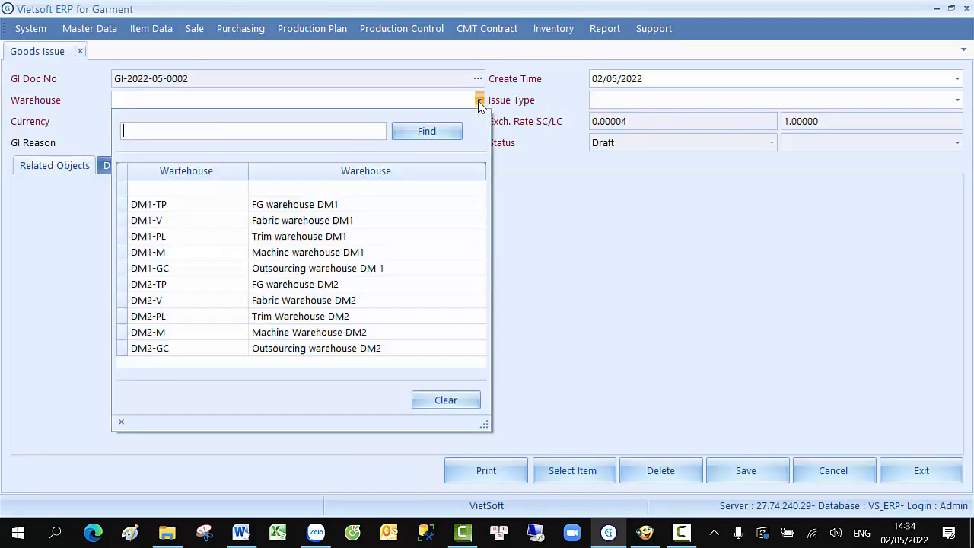
click(391, 285)
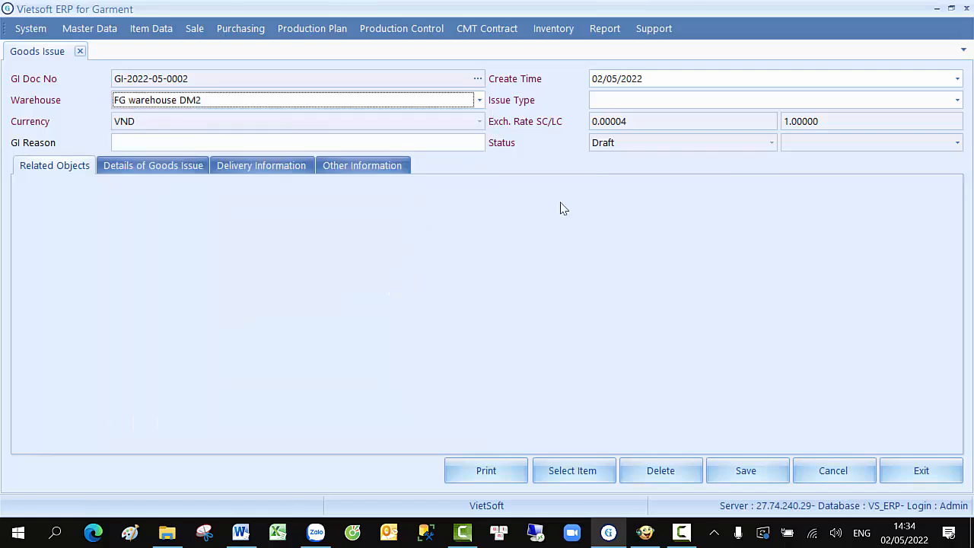
click(618, 104)
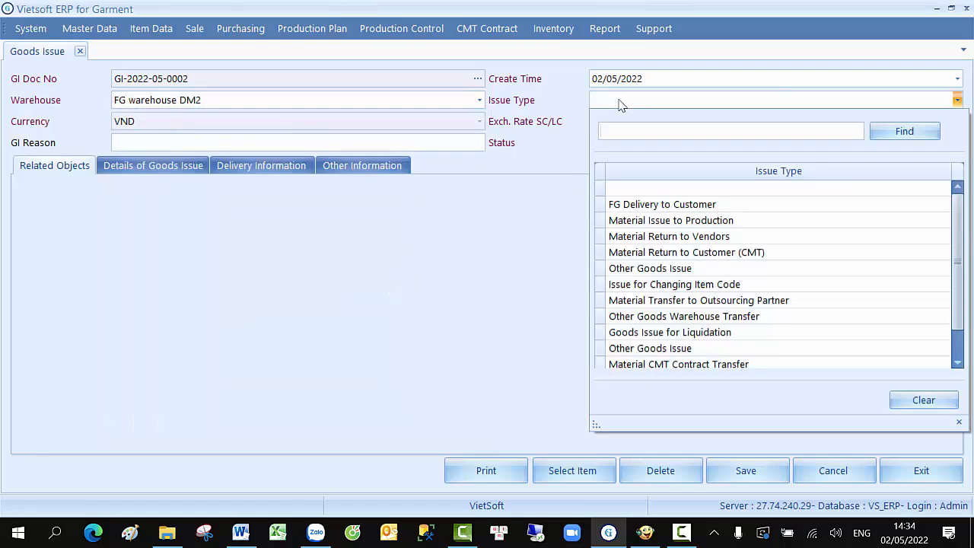
click(650, 204)
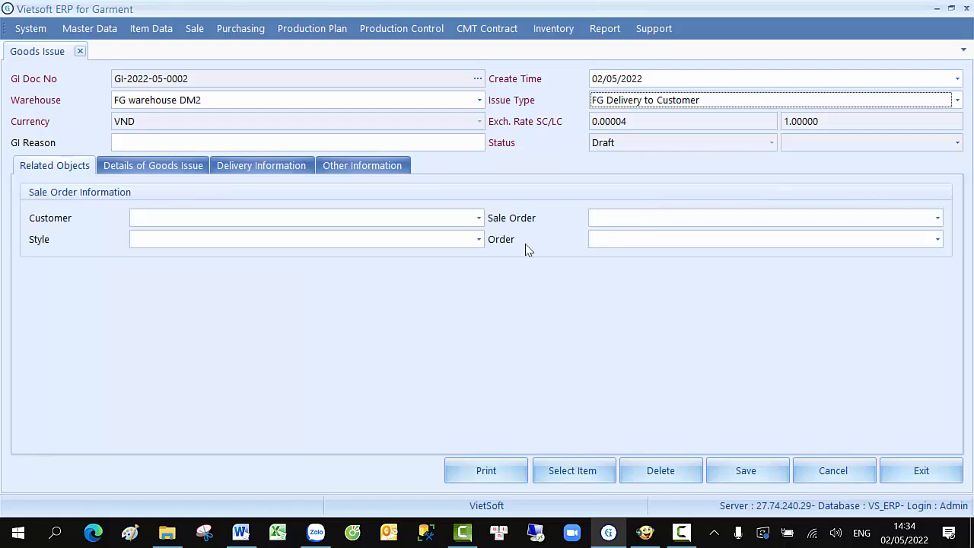
- Link the goods issue to customer BERENDSEN, the sale order created 03/04/2022, style STL1 and the first listed order
click(479, 218)
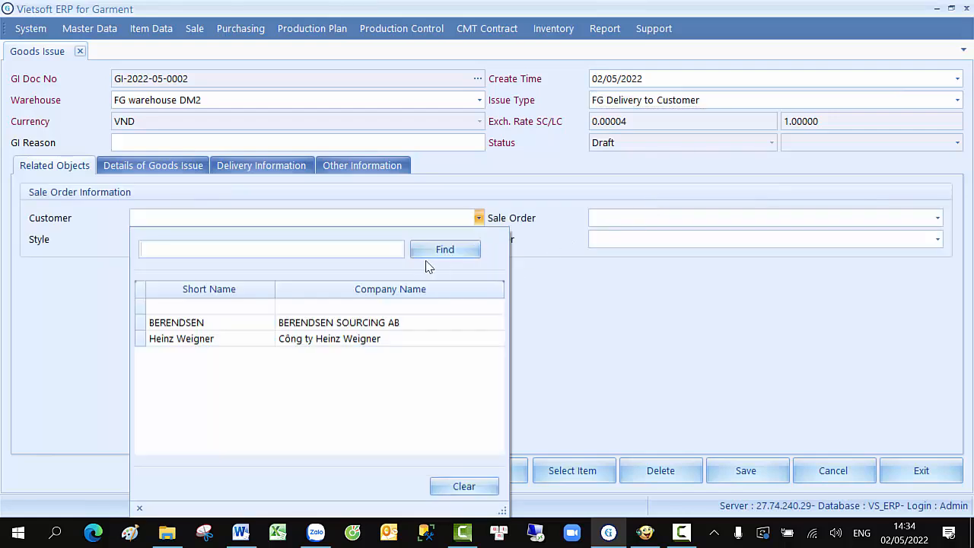
click(406, 323)
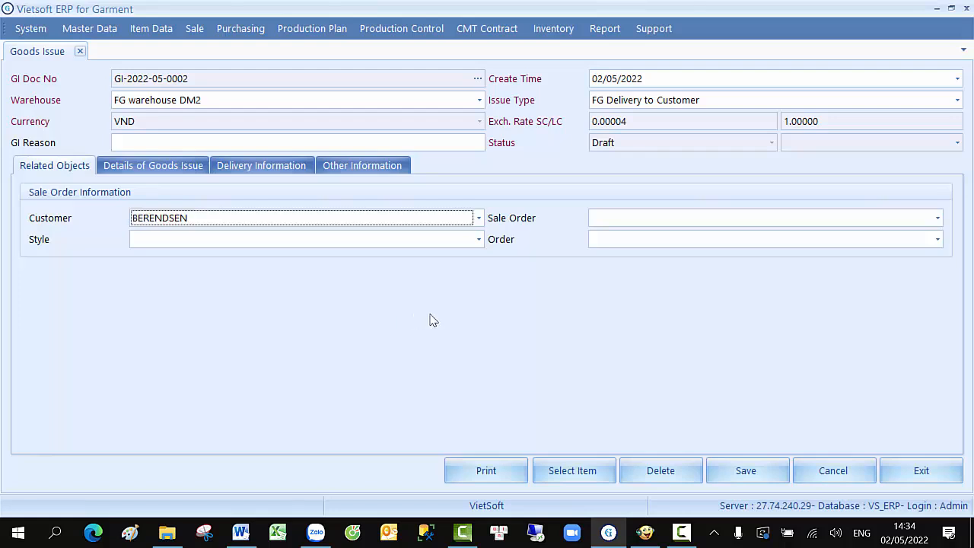
click(630, 219)
click(646, 321)
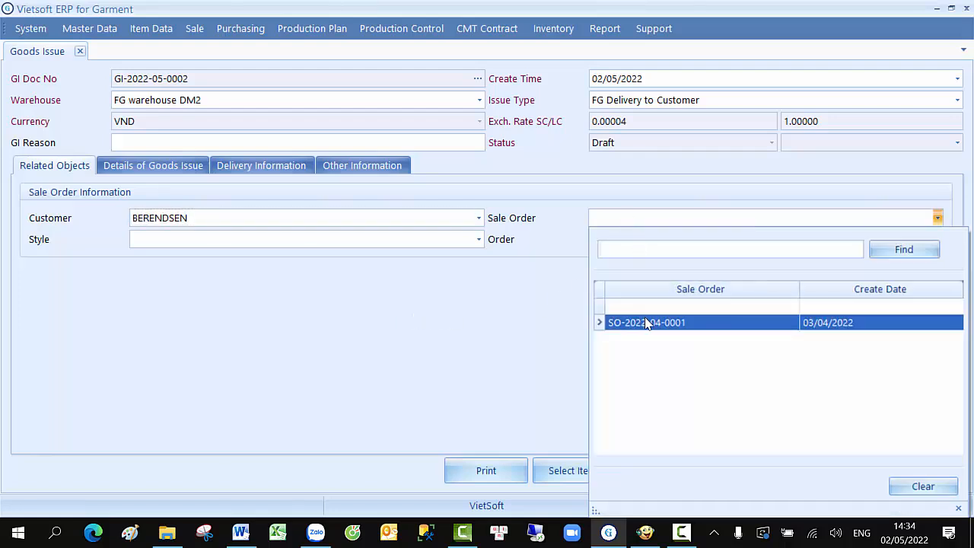
click(478, 239)
click(421, 343)
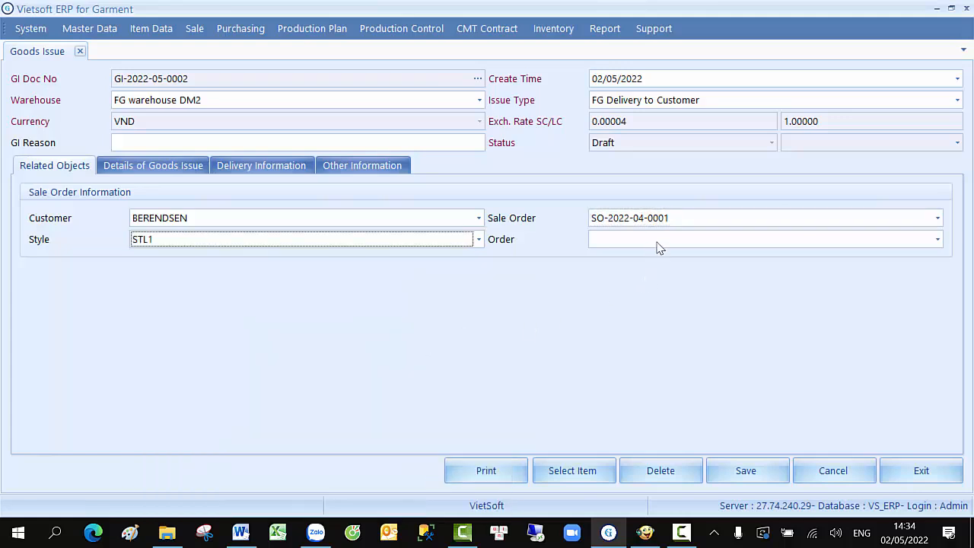
click(658, 242)
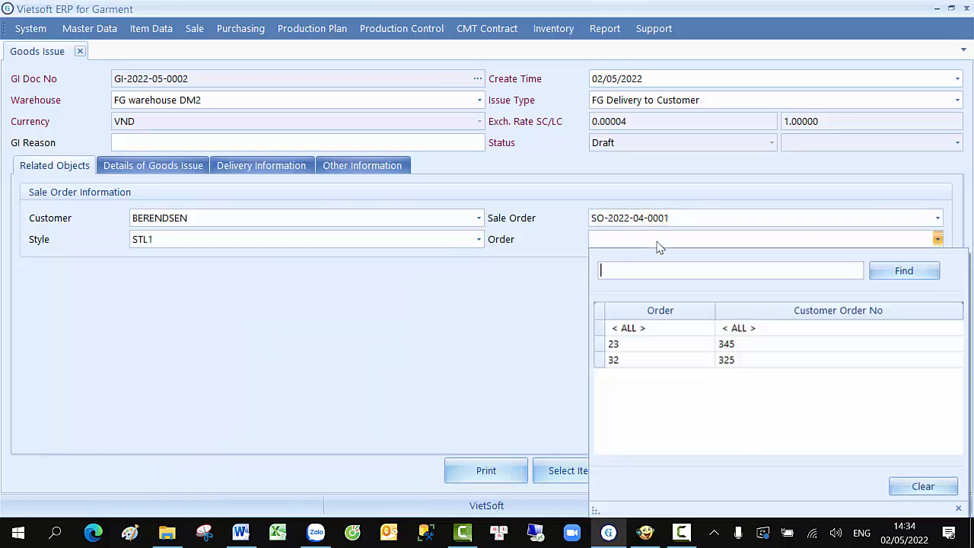
click(659, 344)
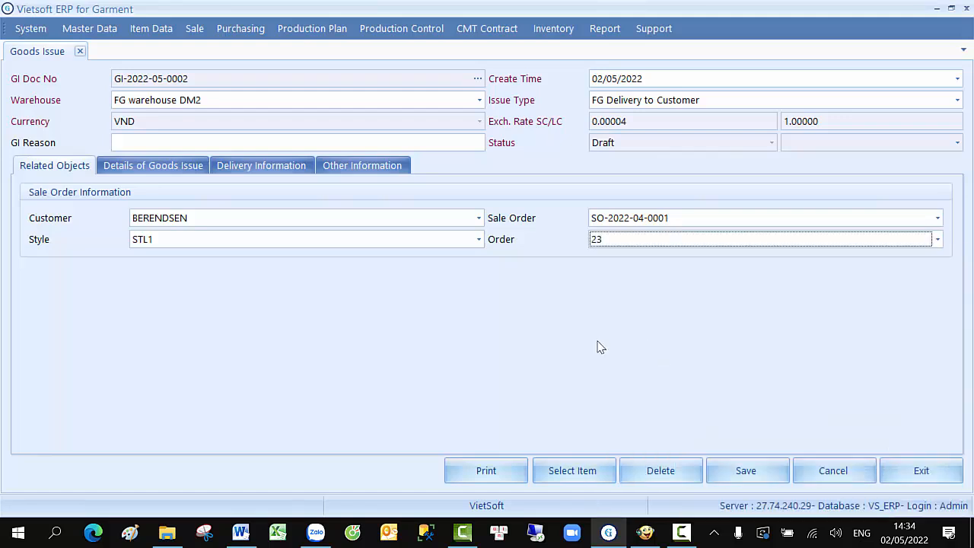
- Add the not fully issued STL1 item in color a, size 40, to the goods issue details
click(169, 169)
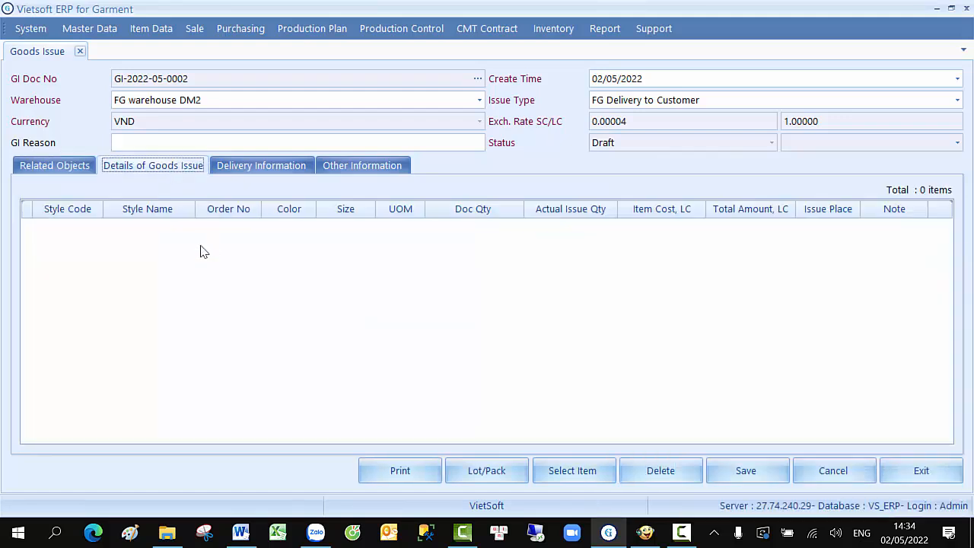
click(567, 471)
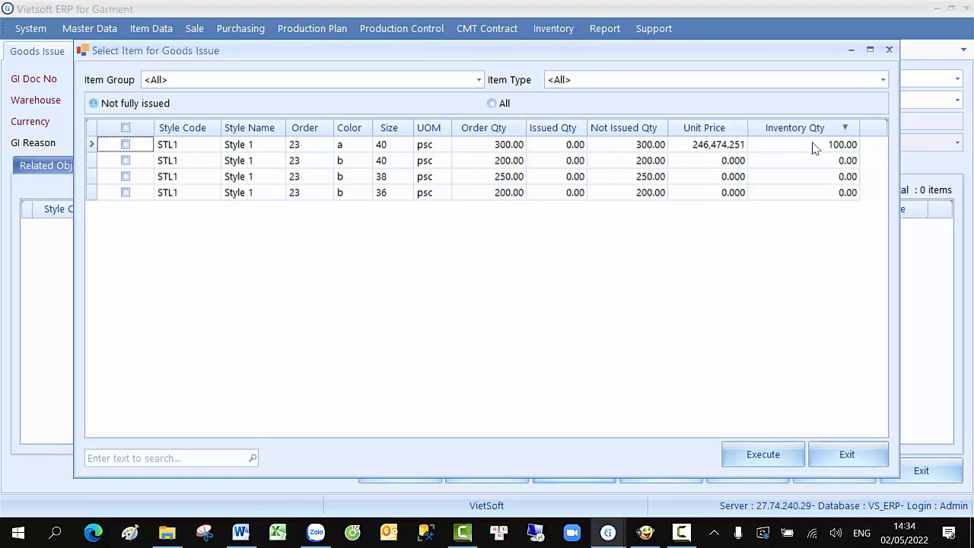
click(127, 145)
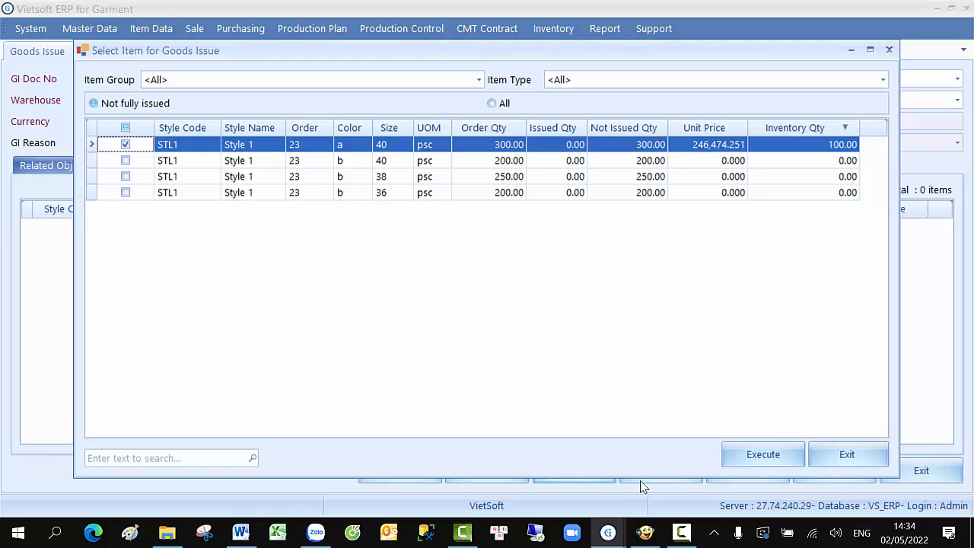
click(746, 453)
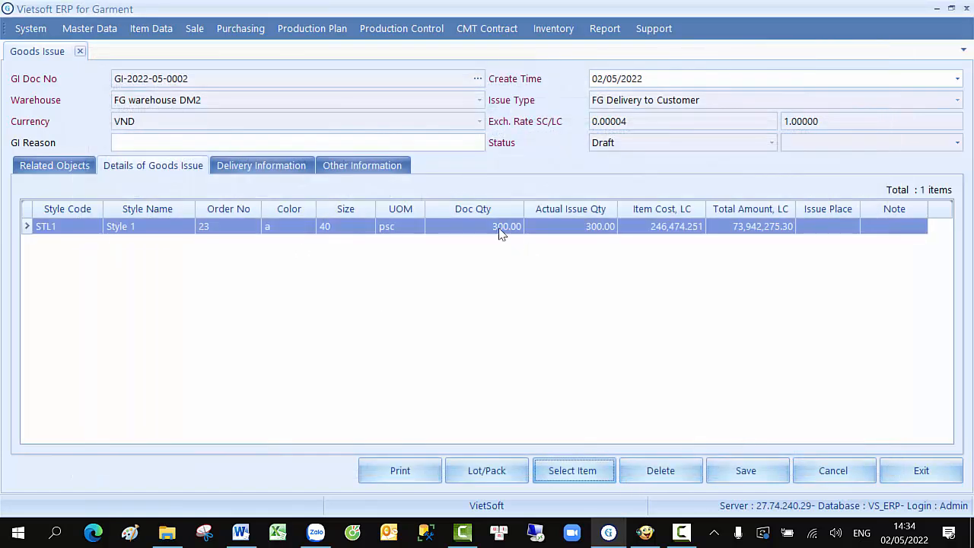
- Set the STL1 item's document and actual issue quantities to 100 and its issue place to Paris
click(494, 226)
drag(494, 227, 558, 230)
text(100)
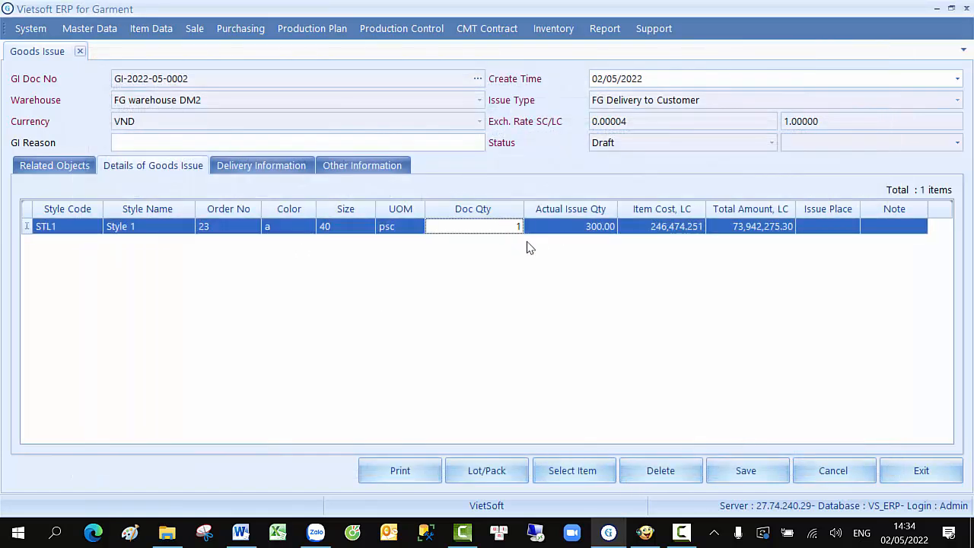
click(556, 229)
drag(556, 228, 624, 232)
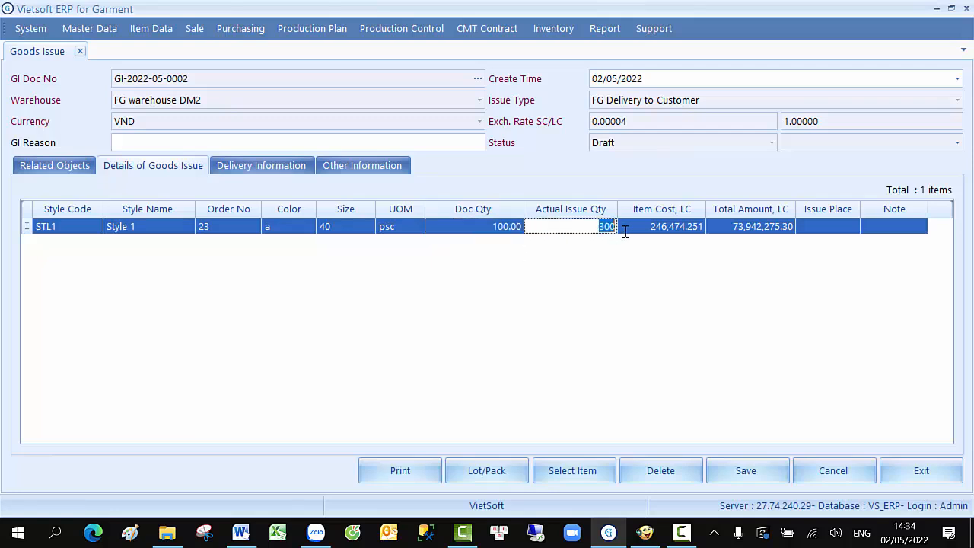
text(100)
click(727, 231)
click(799, 232)
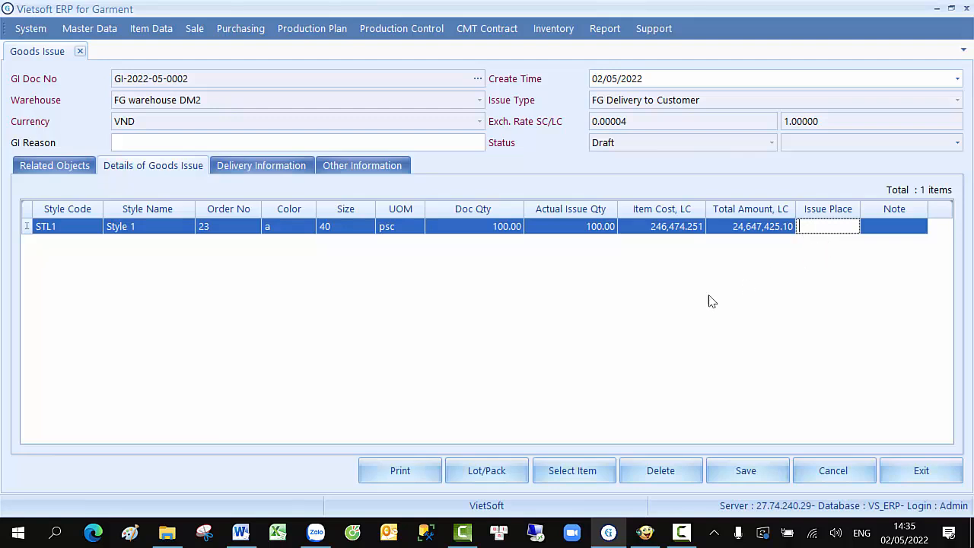
text(Paris)
click(889, 226)
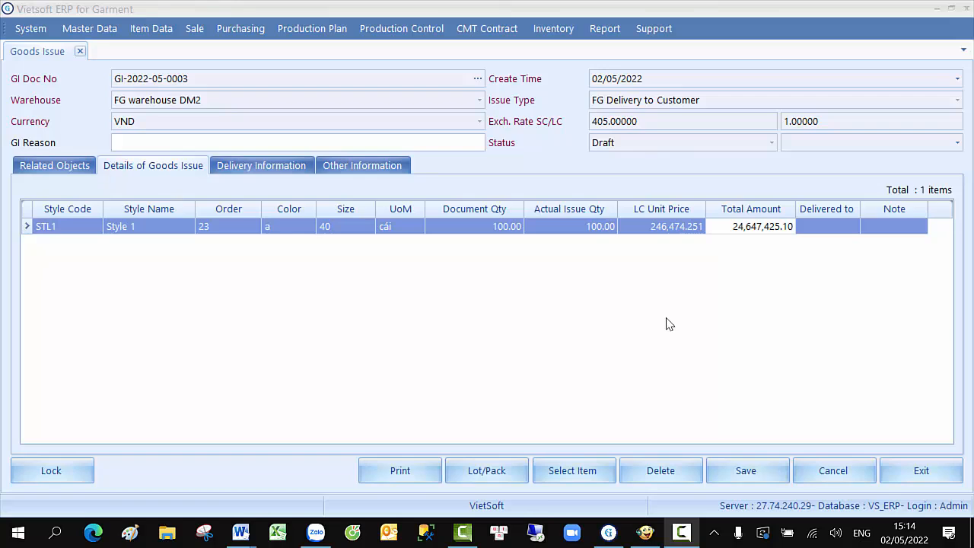
- Assign the pack for STL1 - a - 40 to the goods issue, check its quantities, and apply the lot and pack selection
click(491, 471)
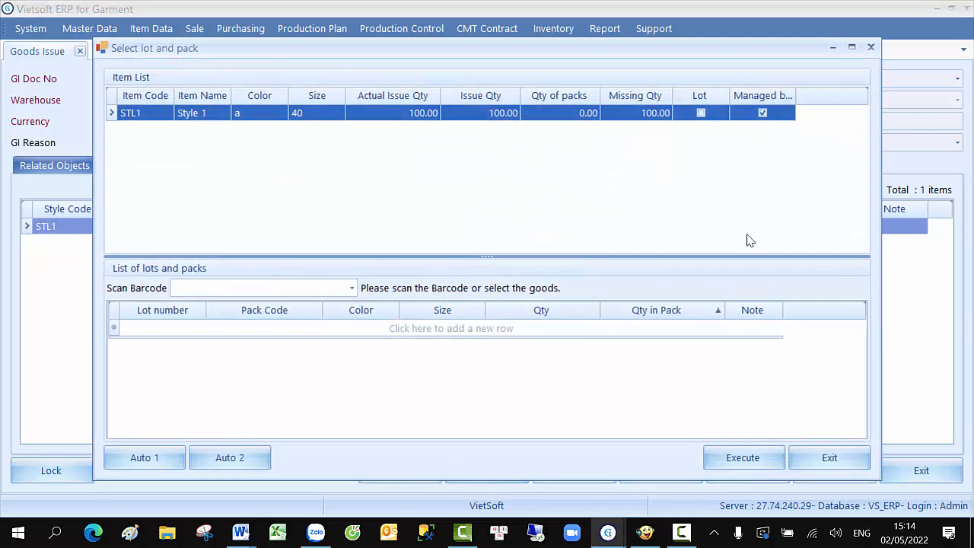
double_click(795, 95)
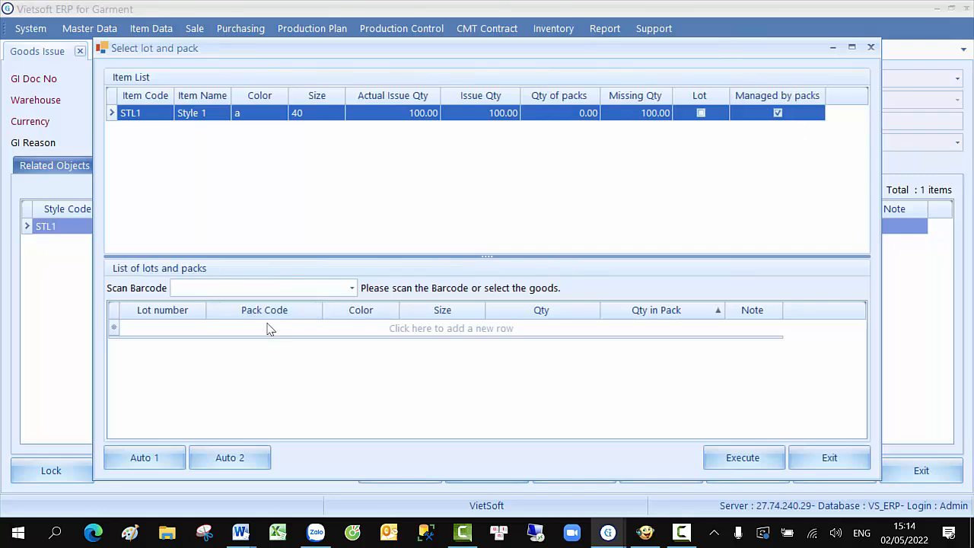
click(353, 288)
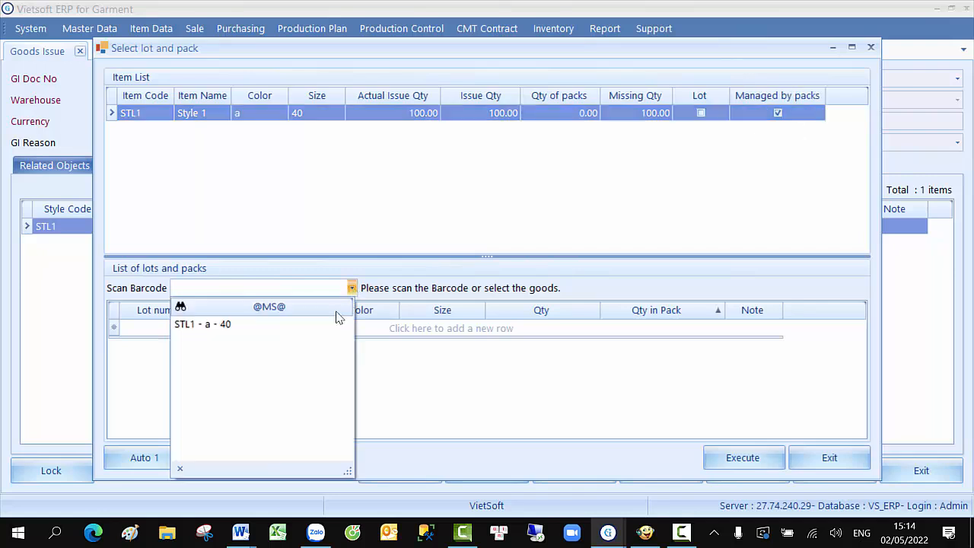
click(330, 325)
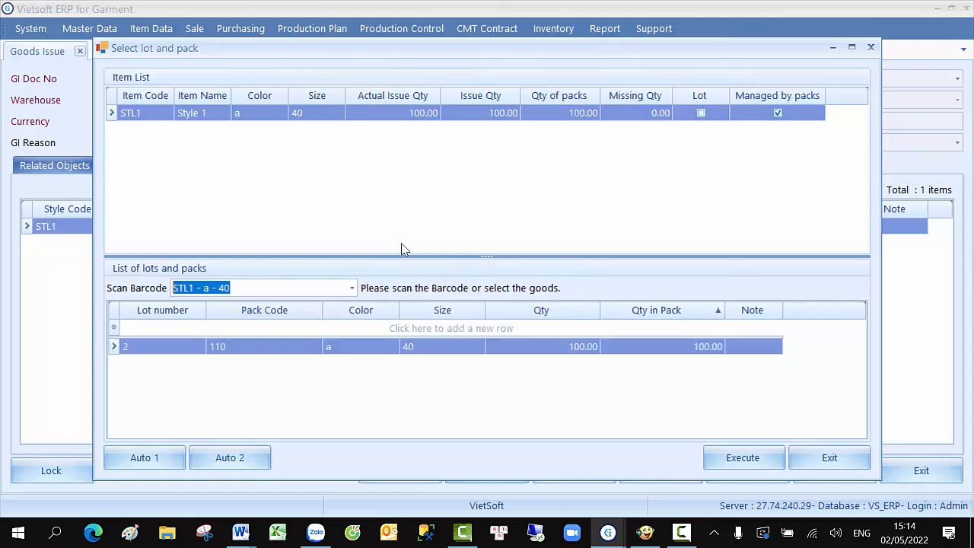
click(537, 349)
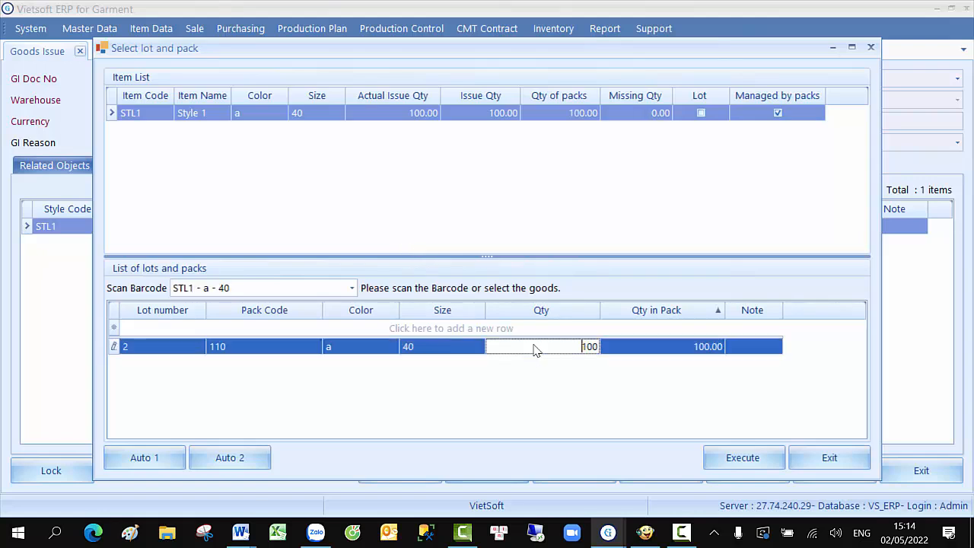
click(654, 352)
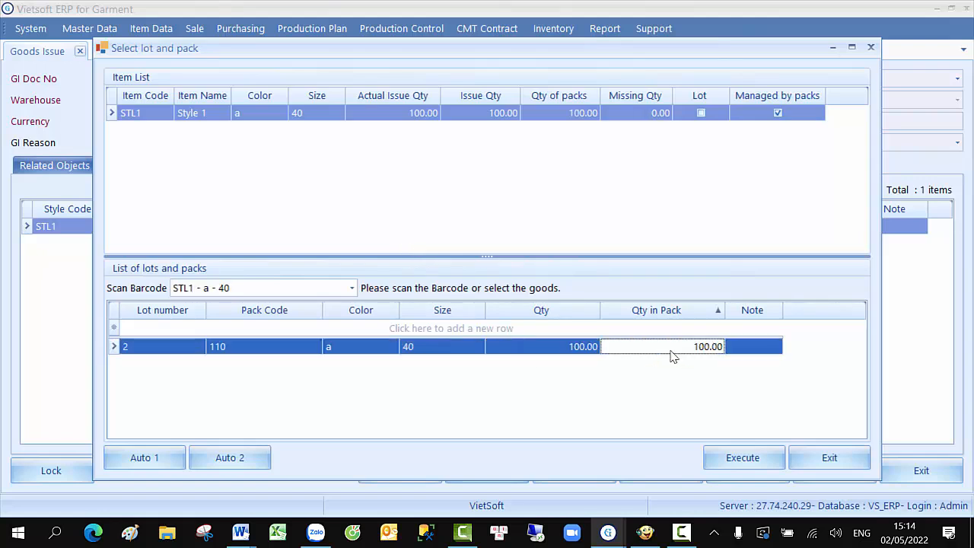
click(591, 346)
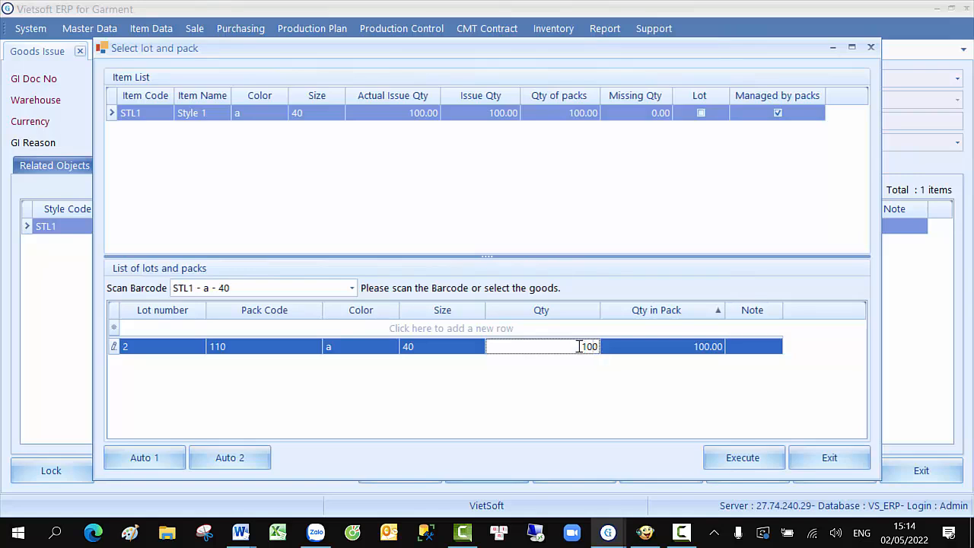
key(Return)
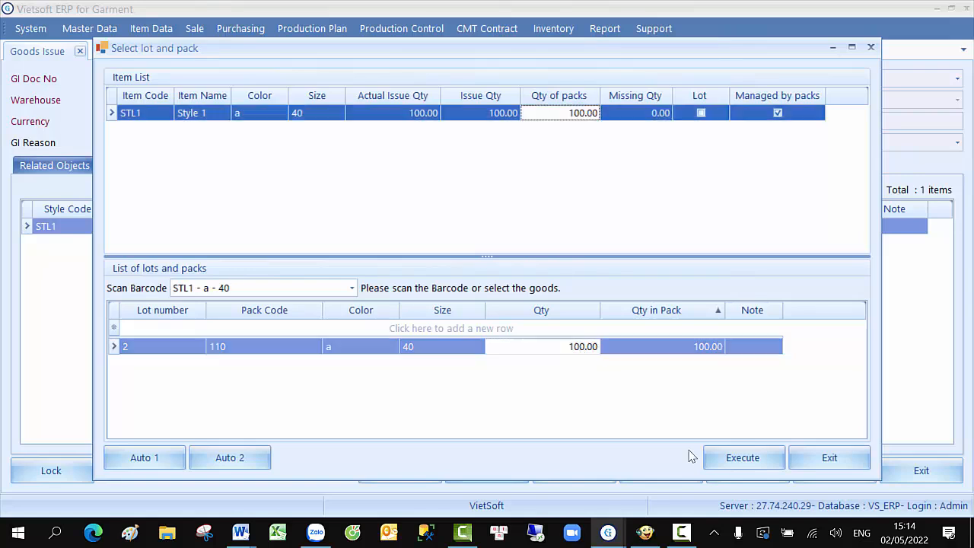
click(743, 461)
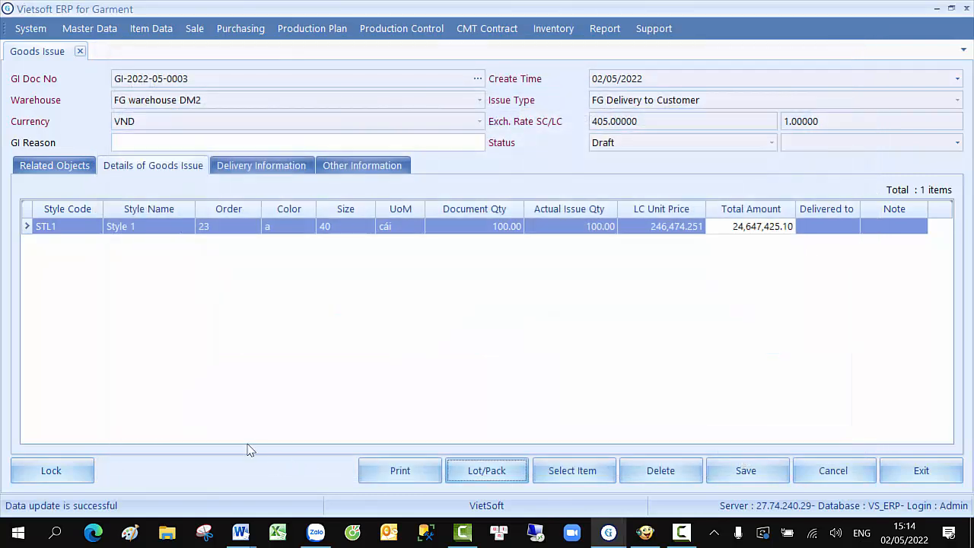
- Lock the goods issue for finished goods delivery to the customer
click(59, 473)
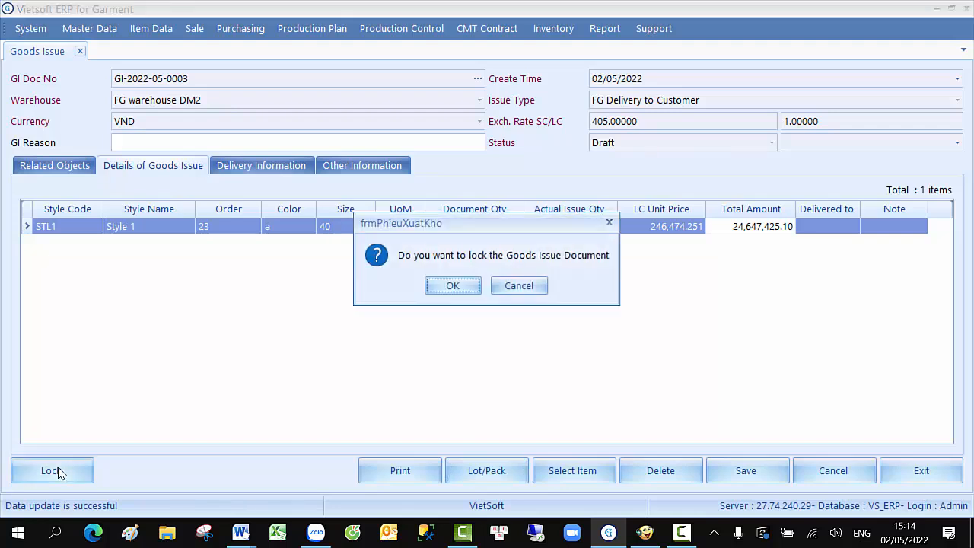
click(452, 287)
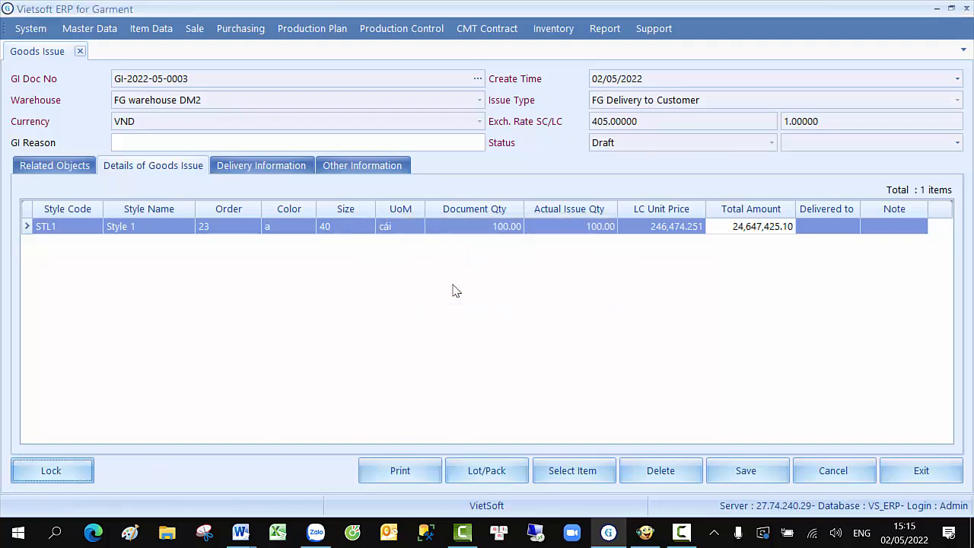
click(486, 281)
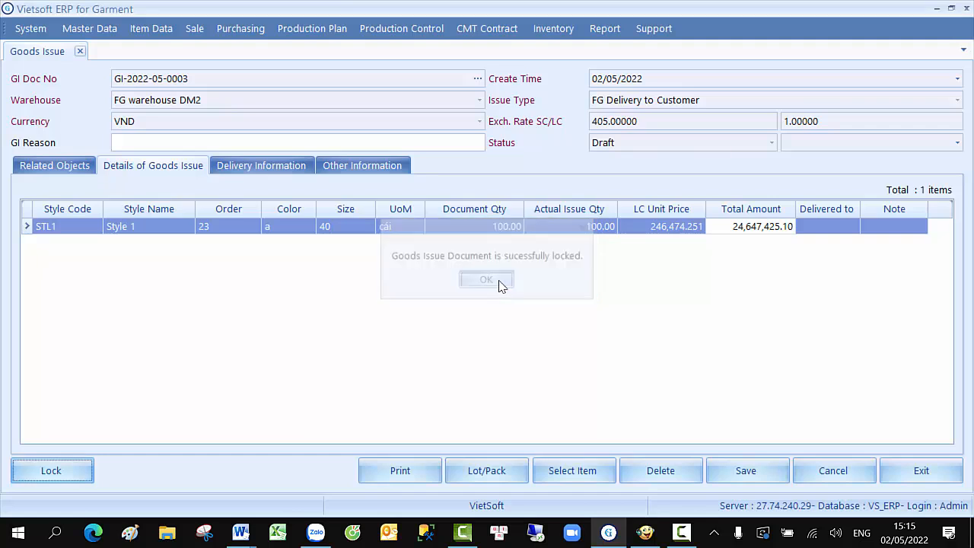